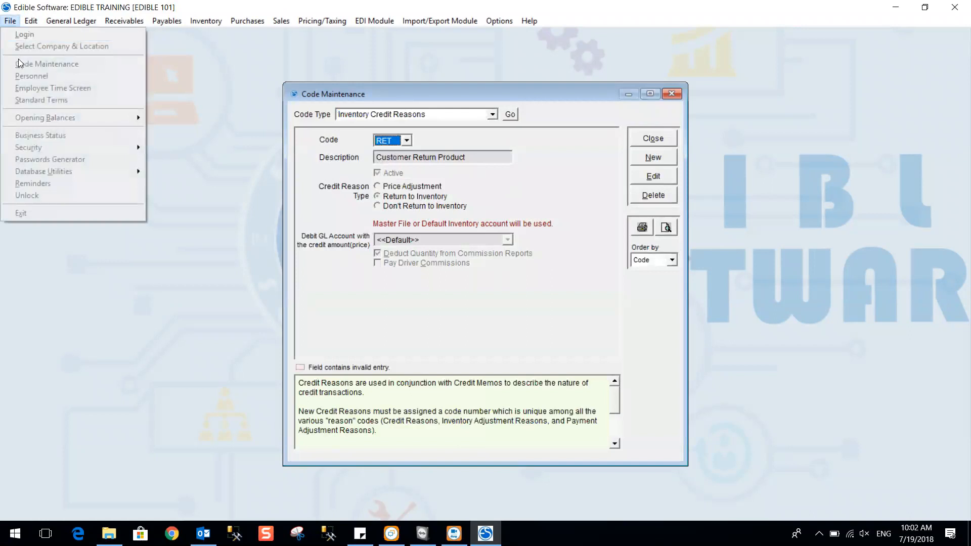
Examine the inventory credit reason codes CPA, DNR and RET with their credit reason types and GL account settings.
left_click(510, 205)
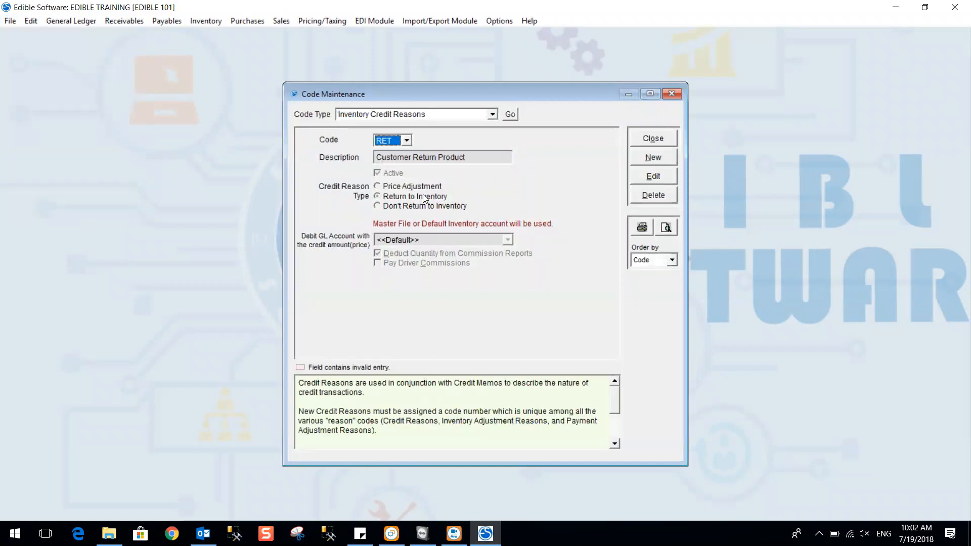
left_click(406, 140)
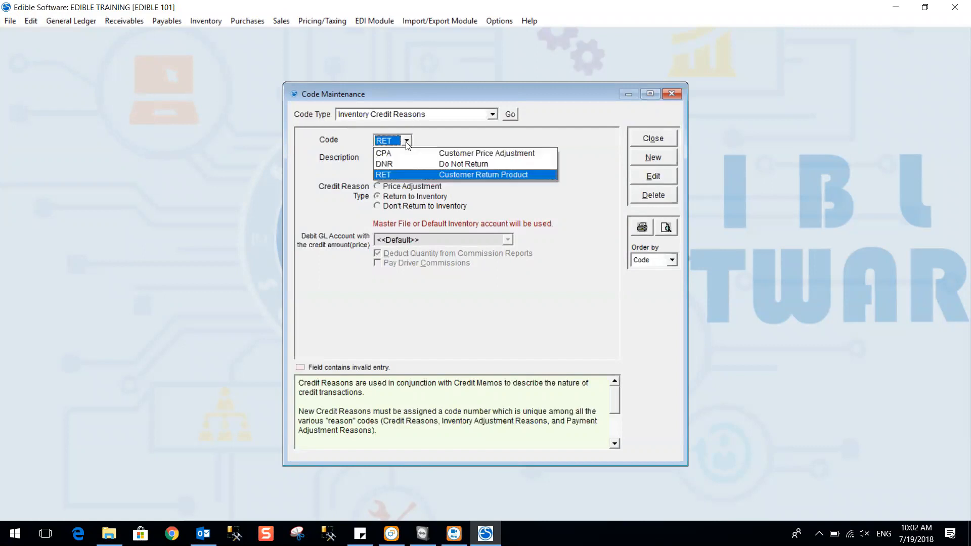
left_click(406, 153)
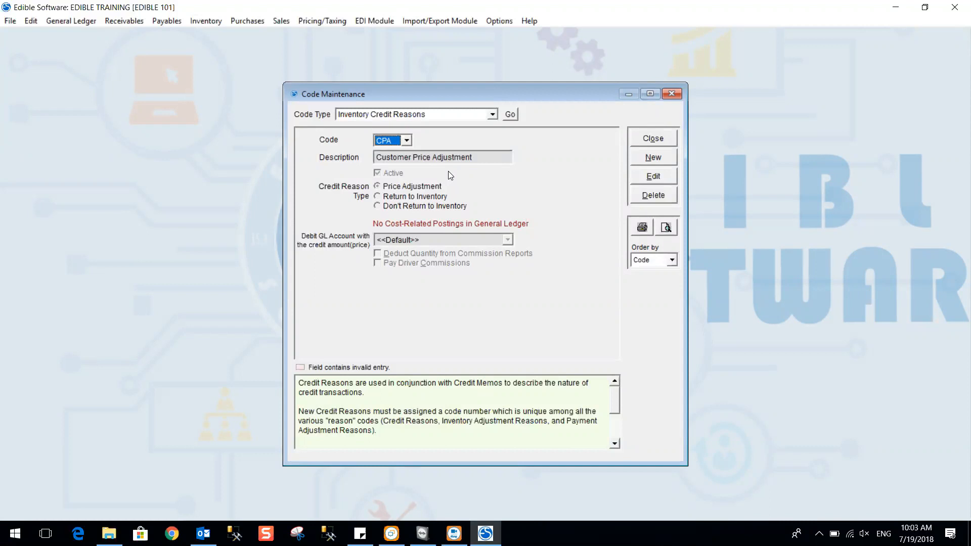
left_click(407, 141)
left_click(412, 165)
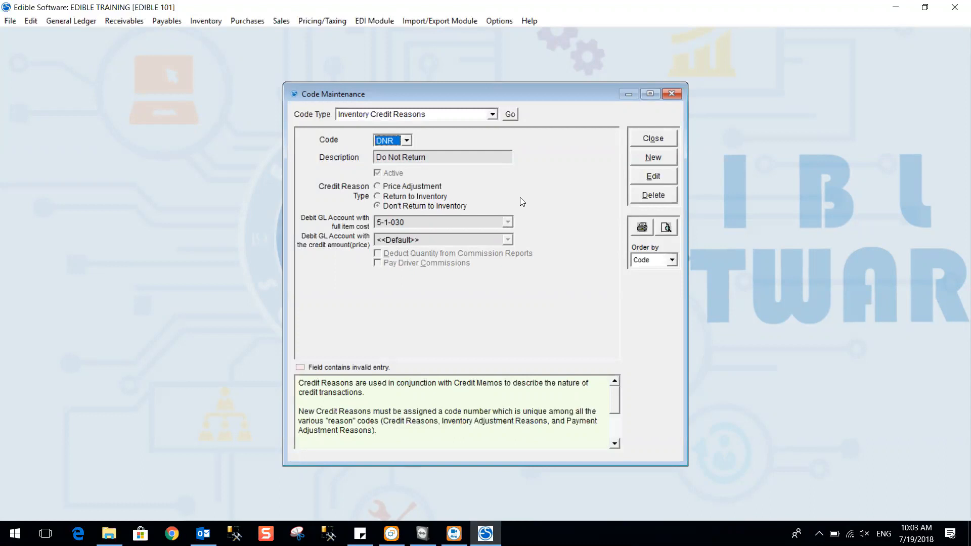
left_click(409, 140)
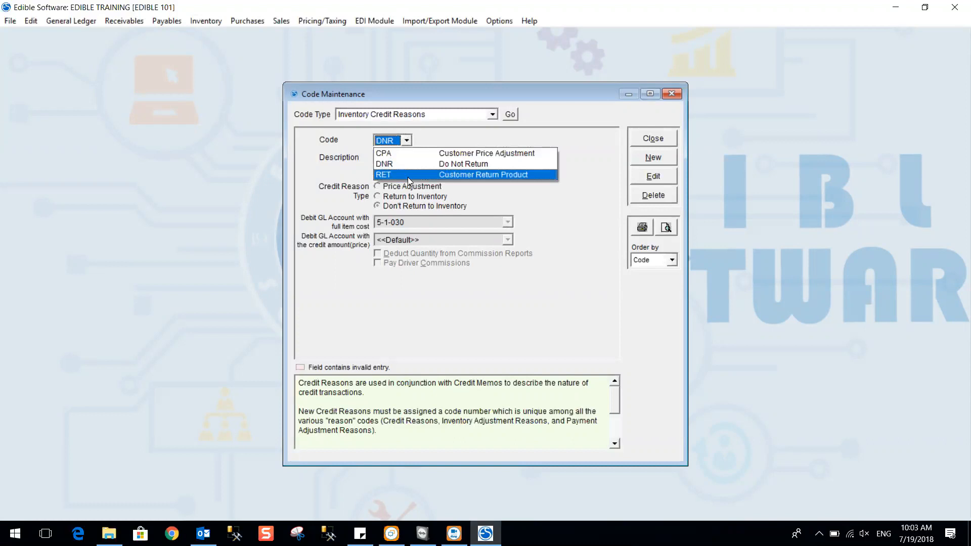
left_click(408, 175)
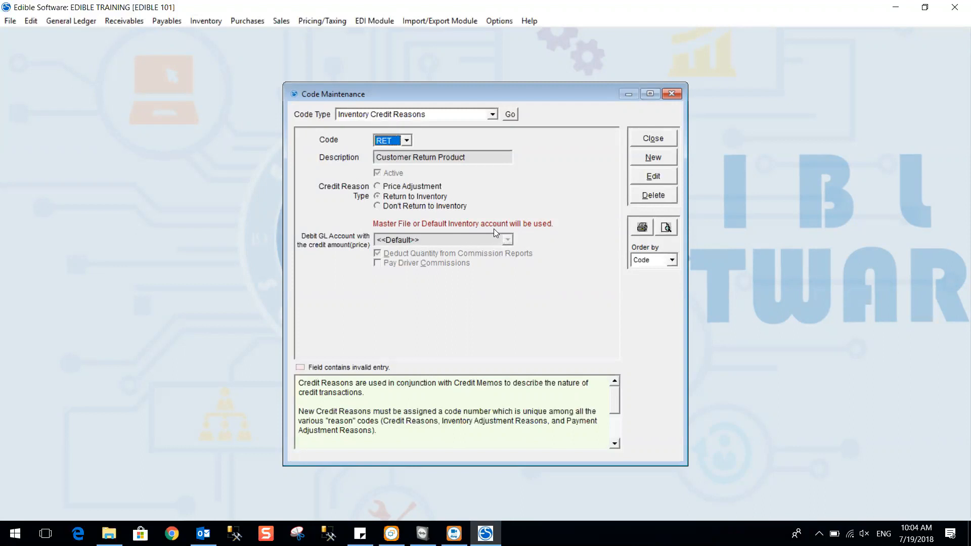
left_click(408, 141)
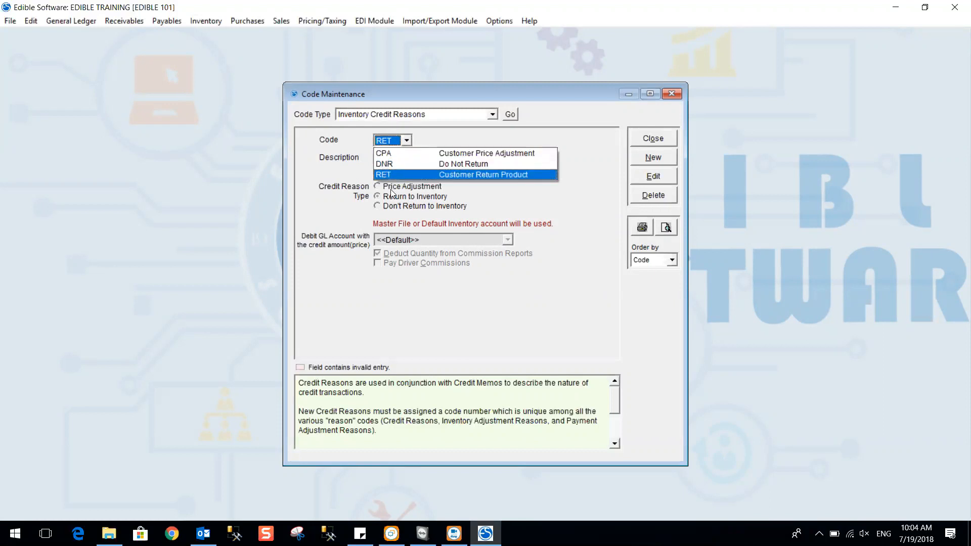
left_click(412, 142)
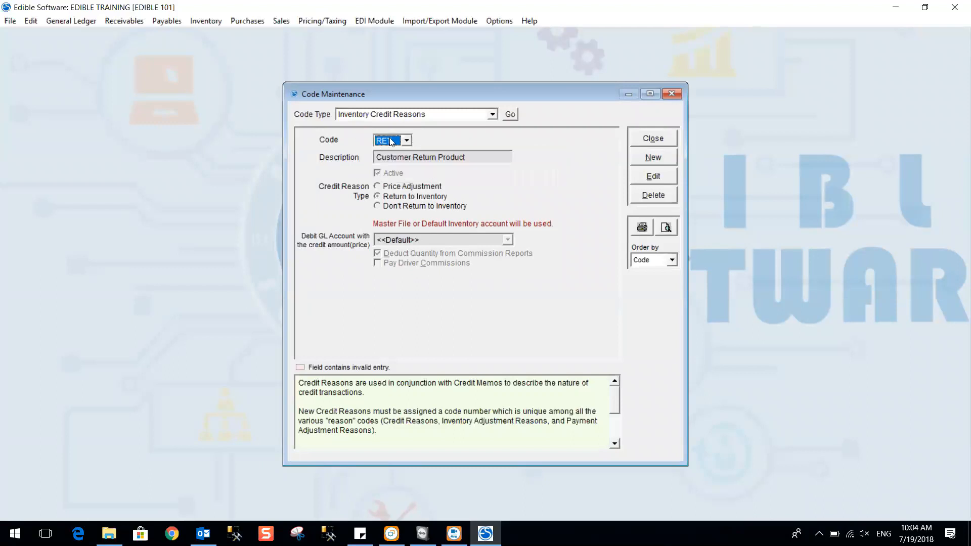
Show the codes of the Non-Inventory Credit Reasons code type.
left_click(492, 116)
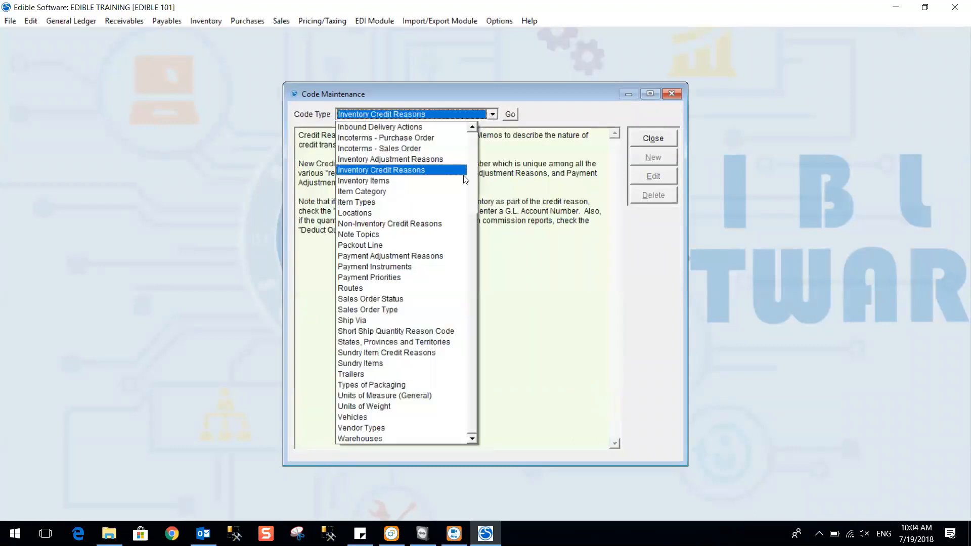
left_click(439, 225)
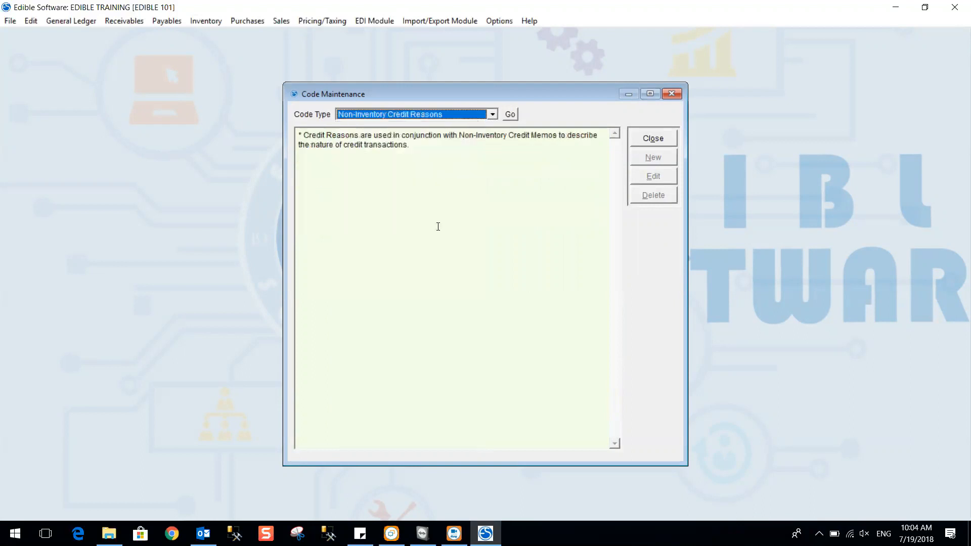
left_click(509, 115)
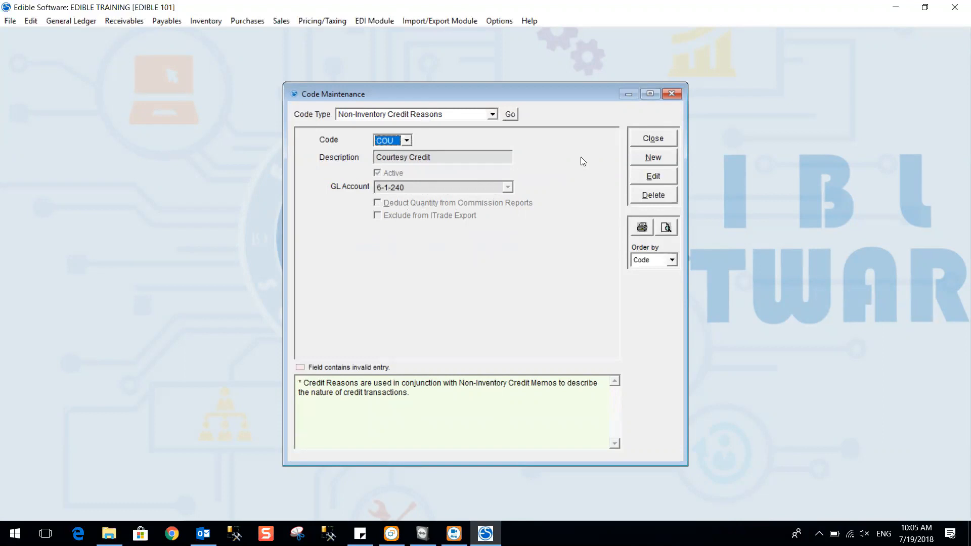
Show the codes of the Sundry Item Credit Reasons code type, and close Code Maintenance.
left_click(493, 114)
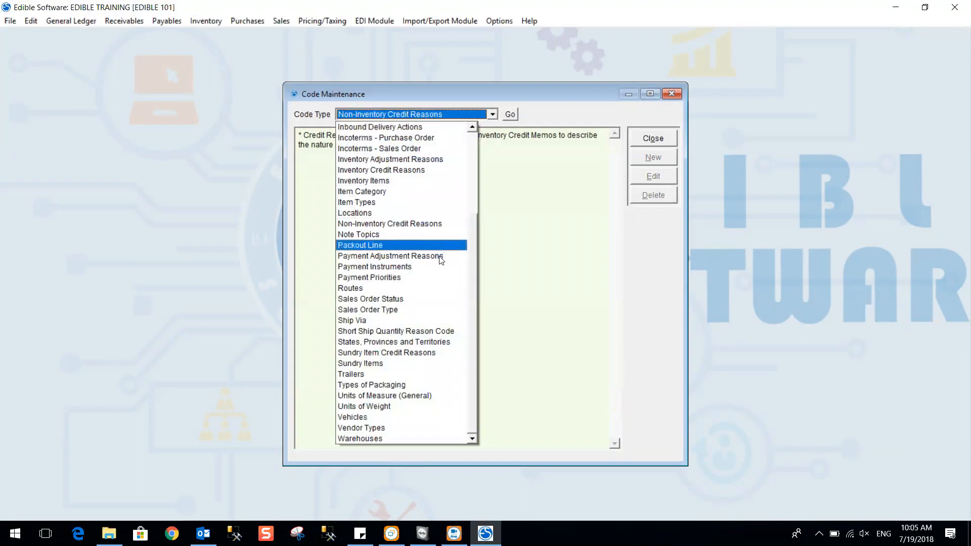
left_click(412, 354)
left_click(509, 115)
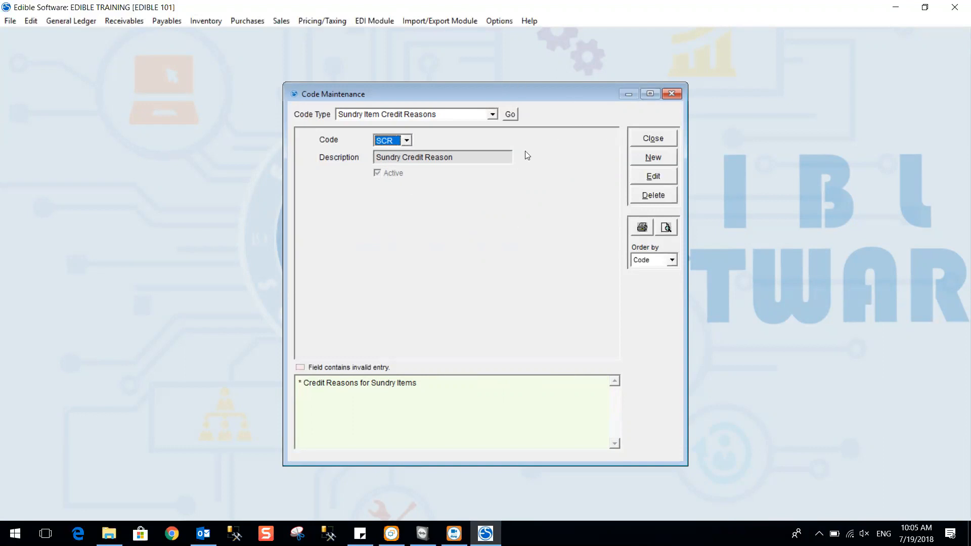
left_click(653, 138)
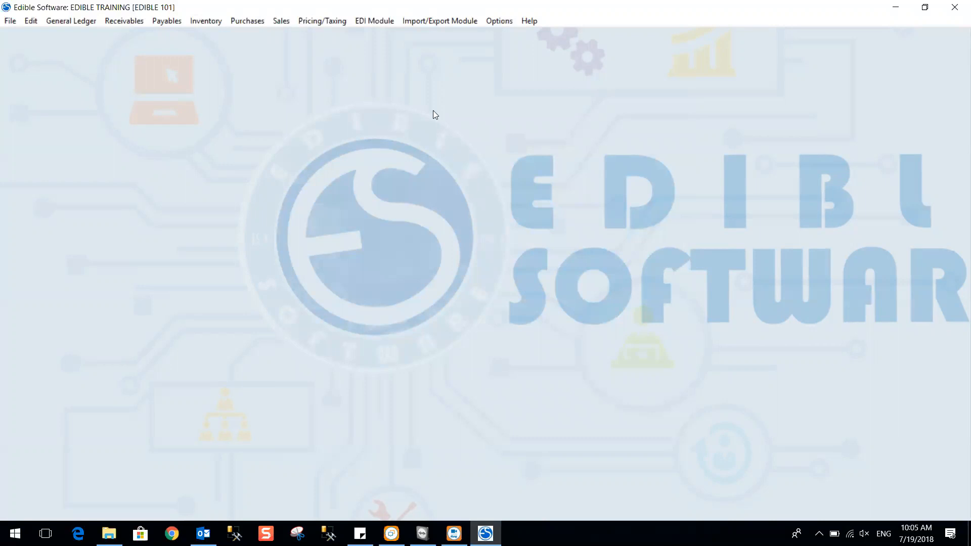
Open the Adjust Delivered Invoice form from the sales credit memo functions and move its window higher on the screen.
left_click(328, 19)
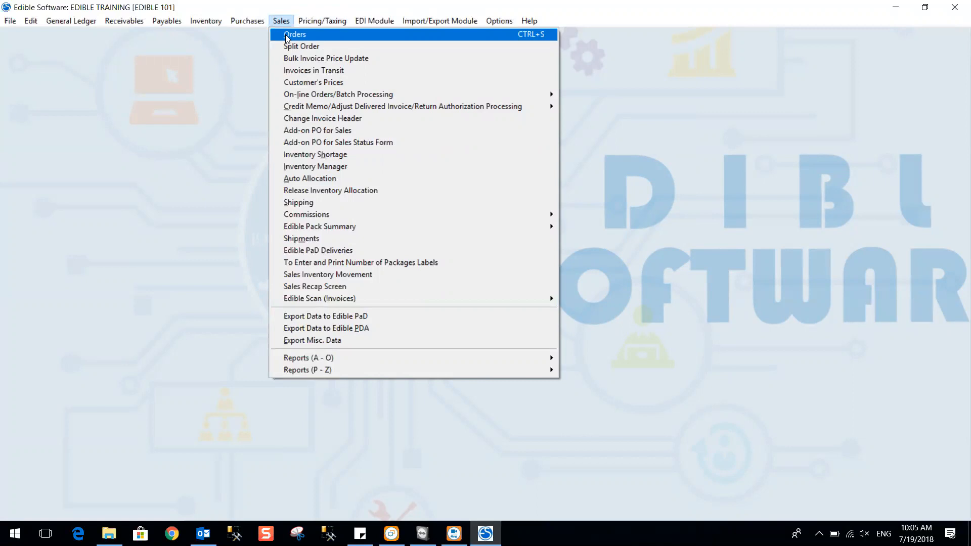
mouse_move(293, 106)
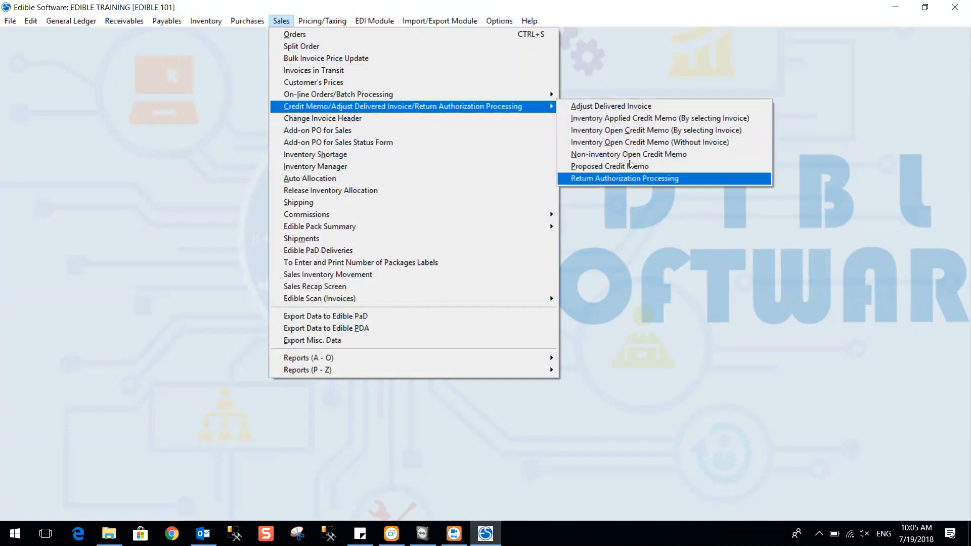
left_click(616, 109)
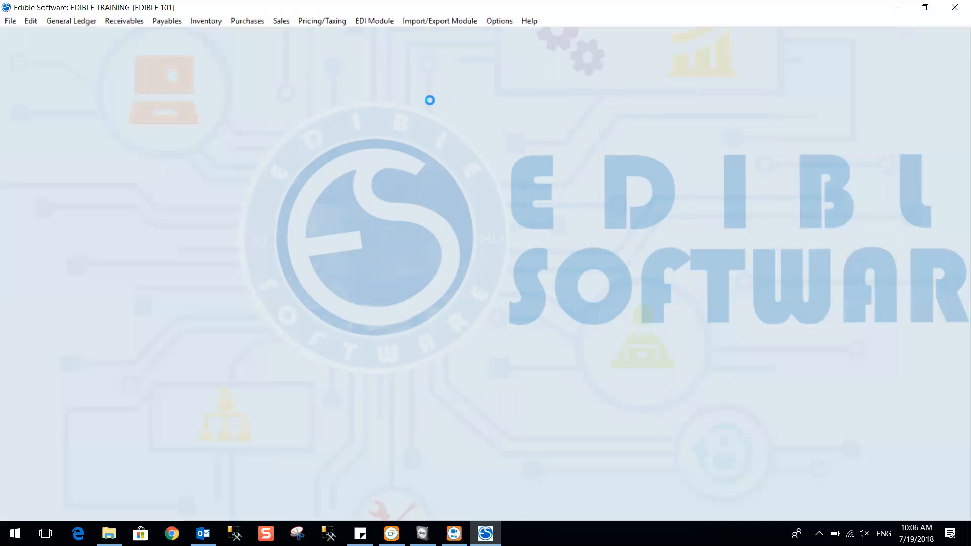
left_click(281, 21)
mouse_move(306, 108)
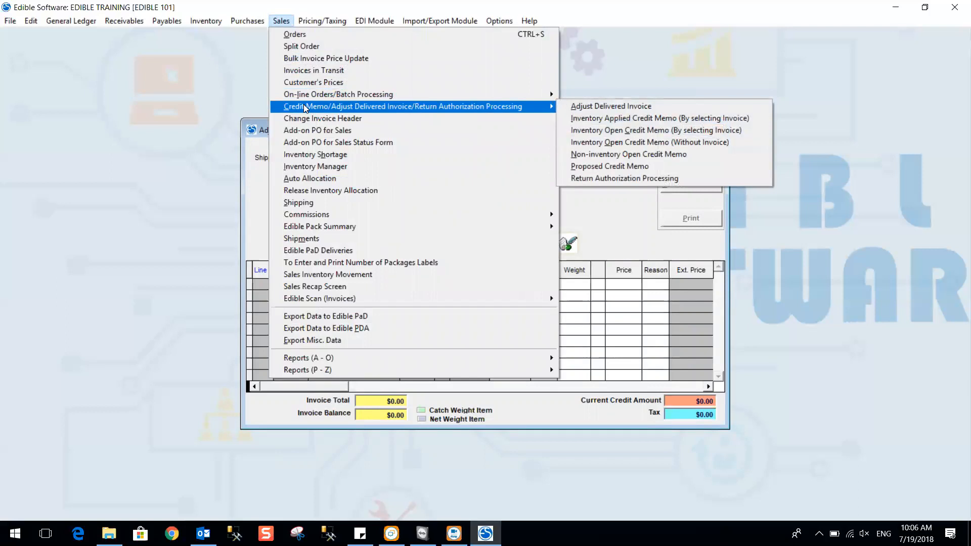
left_click(638, 80)
left_click_drag(546, 132, 548, 81)
Load the shipped Dole Produce invoice with delivery date 07/16/2018 for adjustment.
left_click(408, 120)
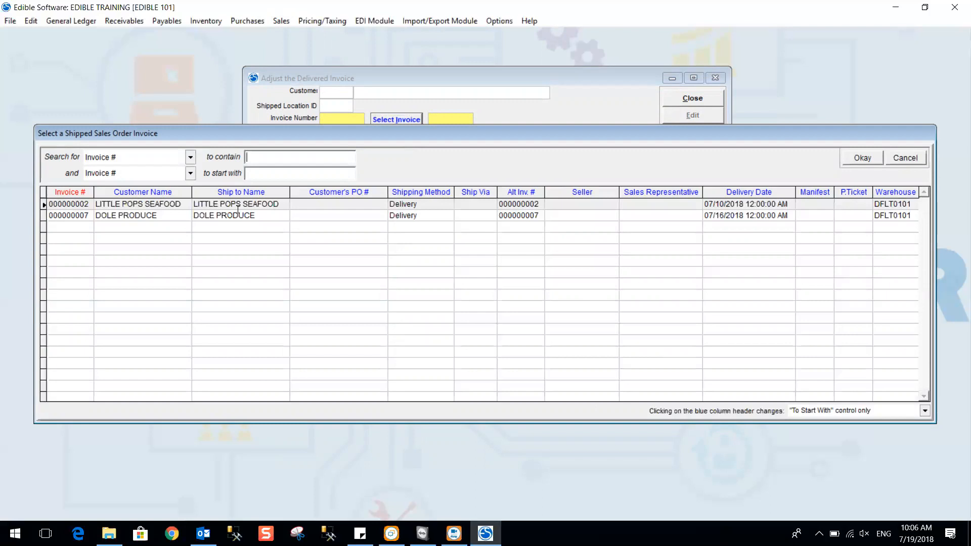
left_click(142, 216)
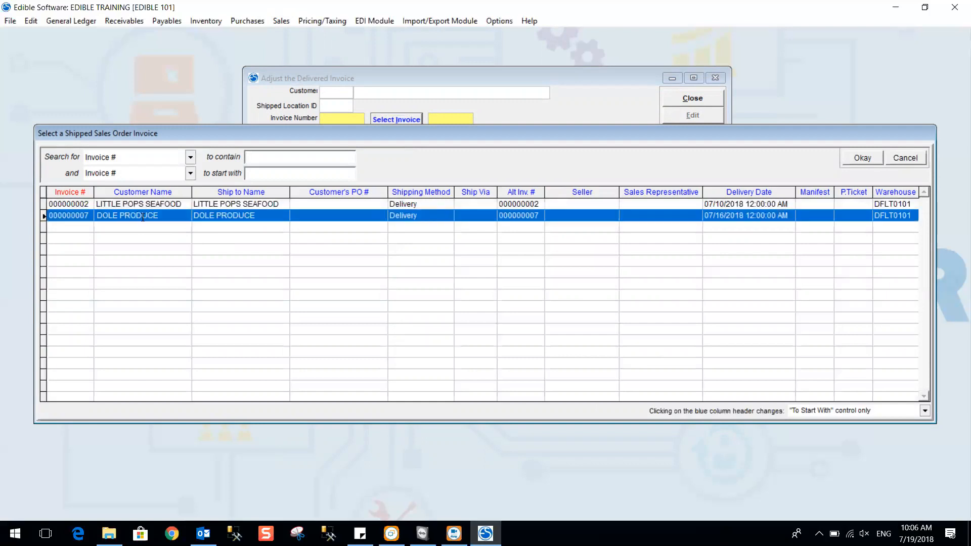
double_click(142, 217)
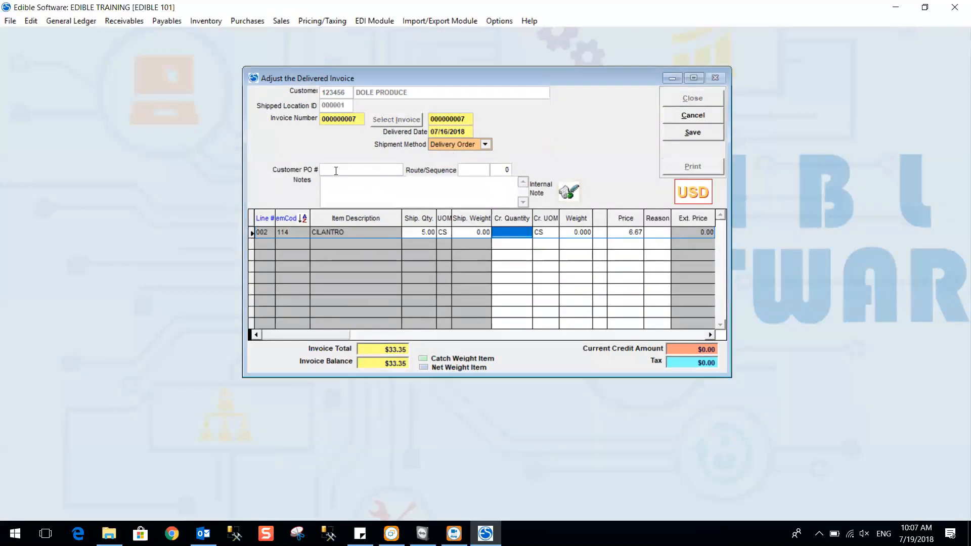
Credit 3 cases on the cilantro line with credit code RET (Customer Return Product), and save the adjusted invoice.
left_click(325, 191)
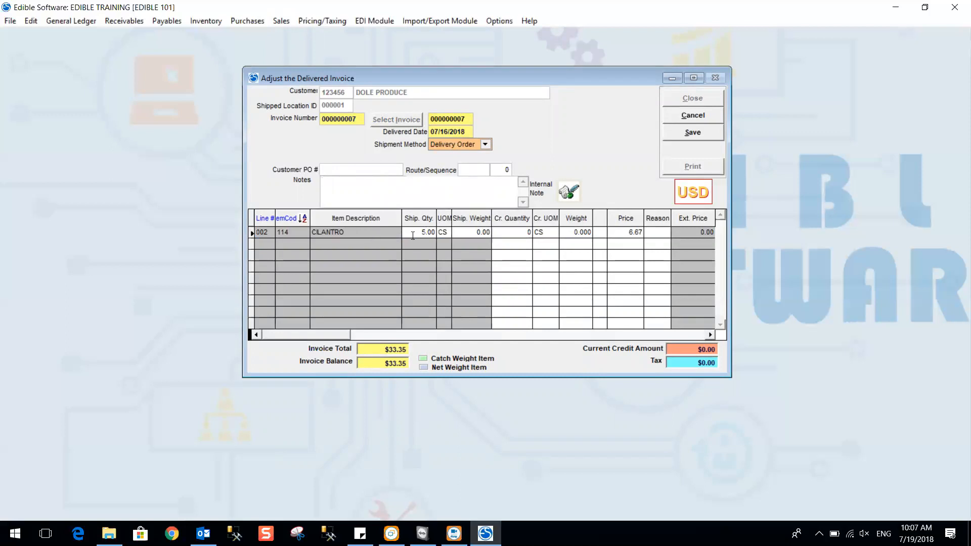
left_click(526, 231)
double_click(526, 232)
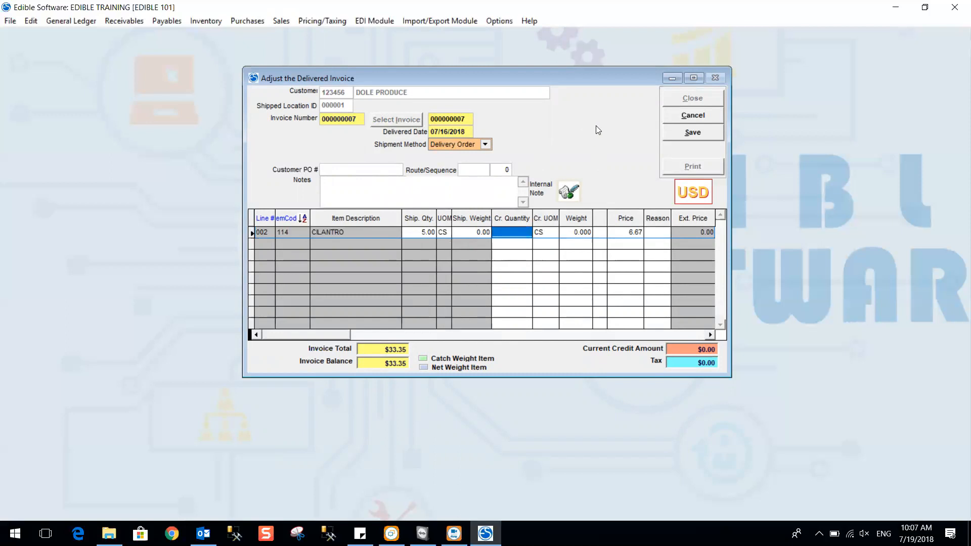
type("3")
key("Return")
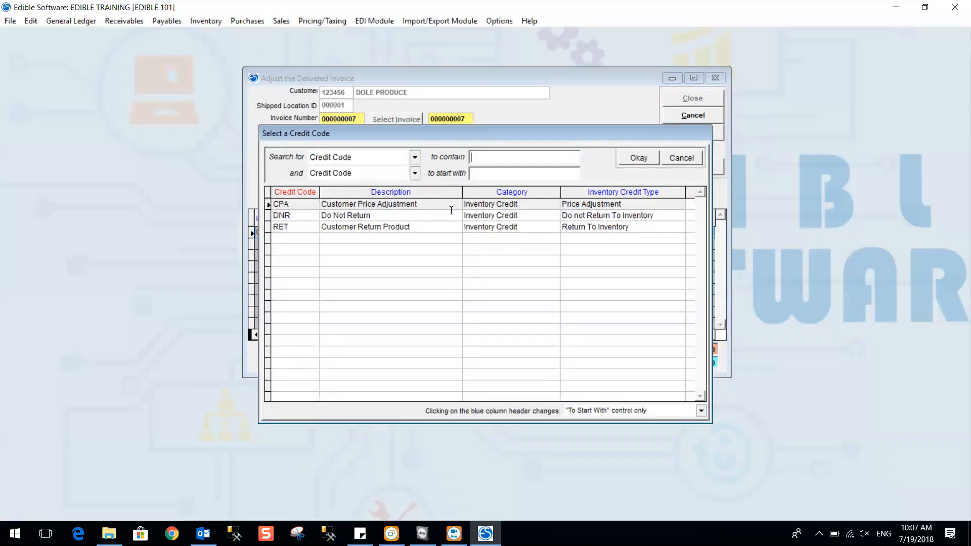
left_click(369, 230)
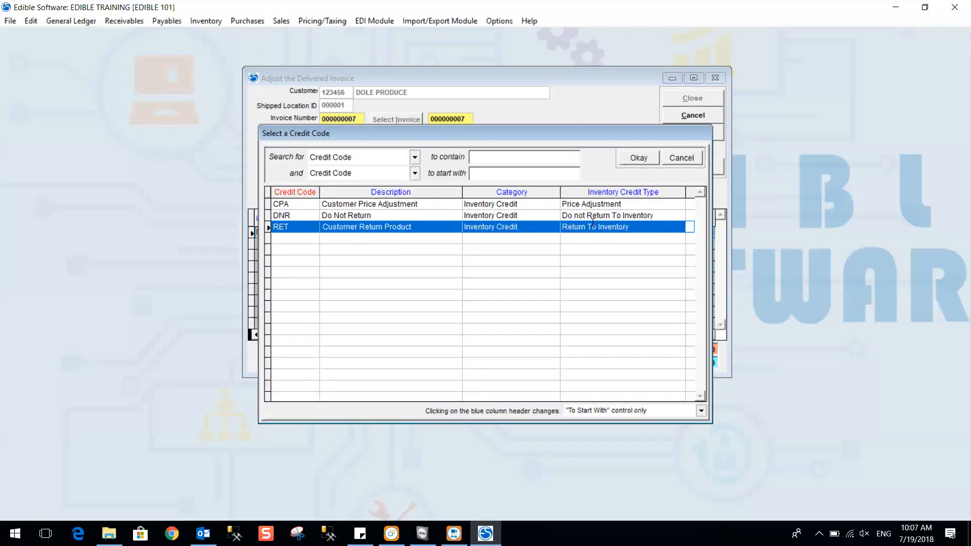
left_click(638, 158)
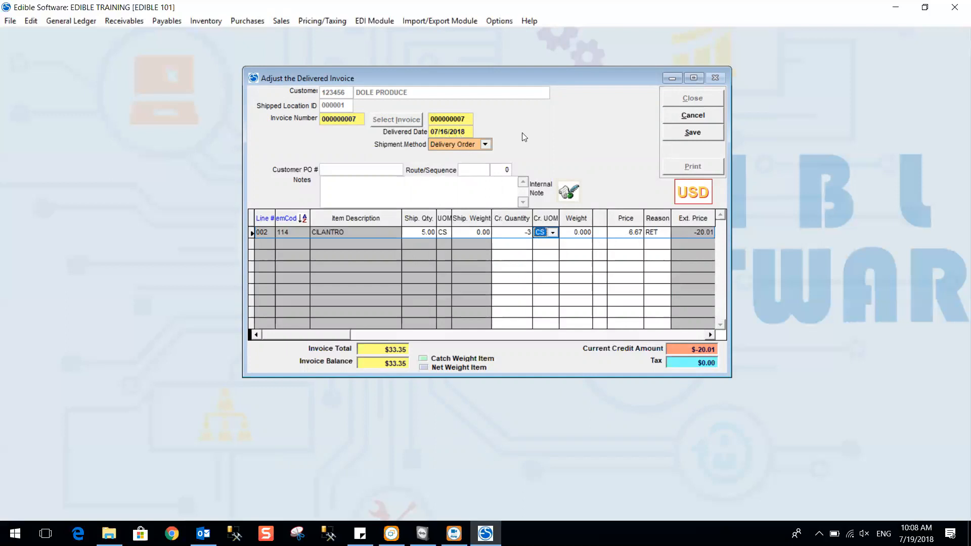
left_click(693, 132)
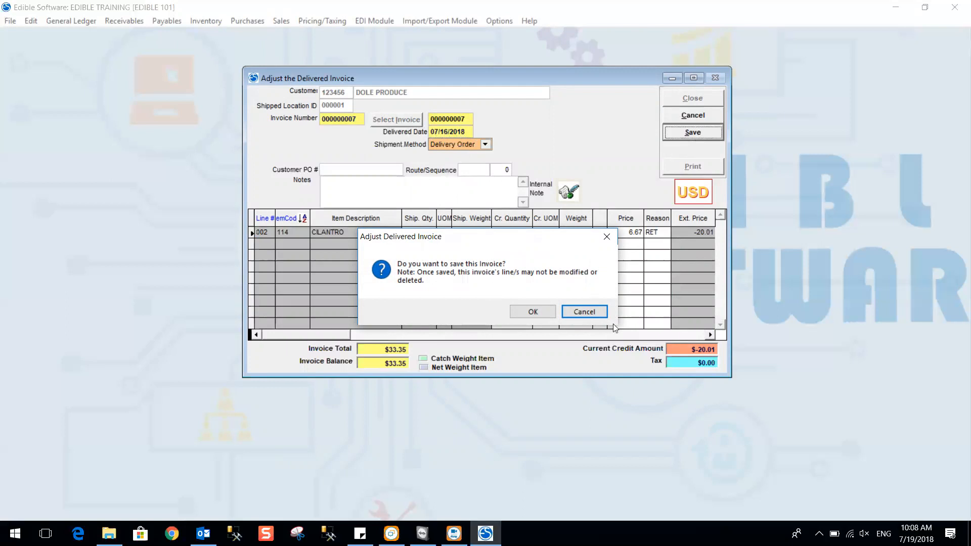
left_click(552, 309)
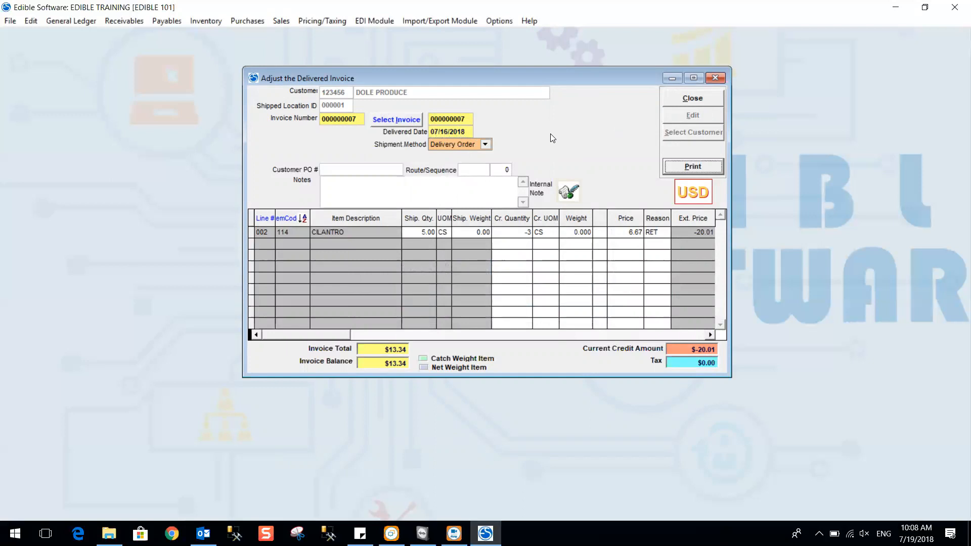
Preview the adjusted invoice in an enlarged report window, examine its cilantro lines, and close the preview and the adjustment form.
left_click(688, 169)
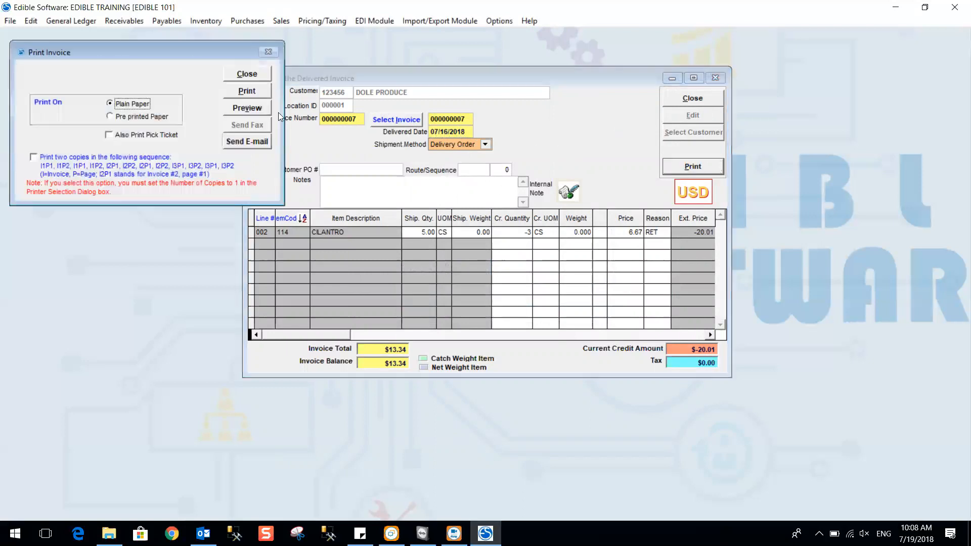
left_click(261, 110)
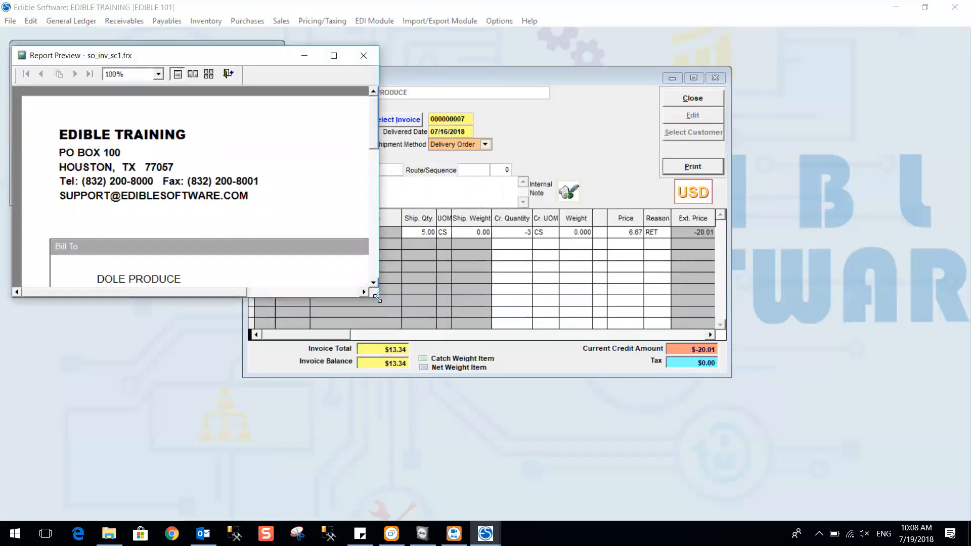
left_click_drag(377, 299, 619, 513)
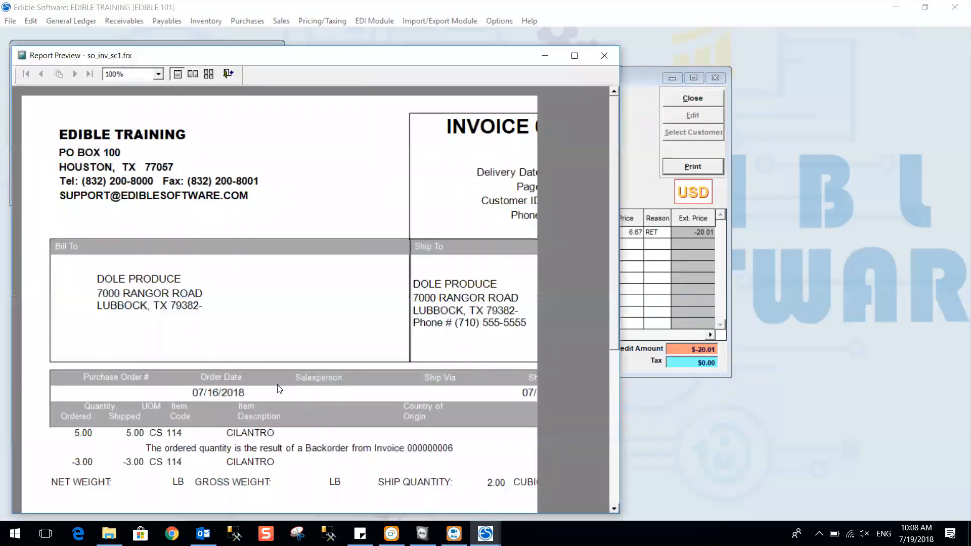
scroll(228, 405, "down", 1)
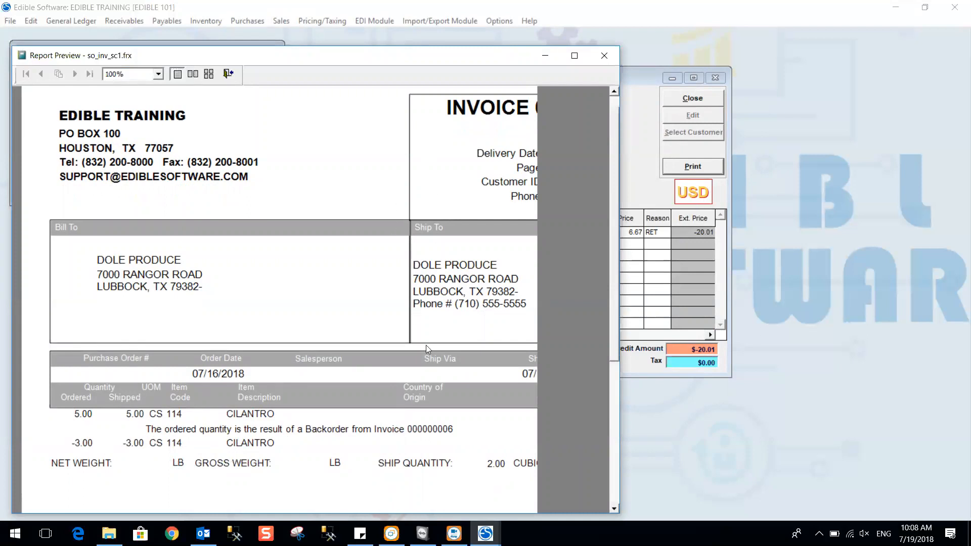
left_click(607, 54)
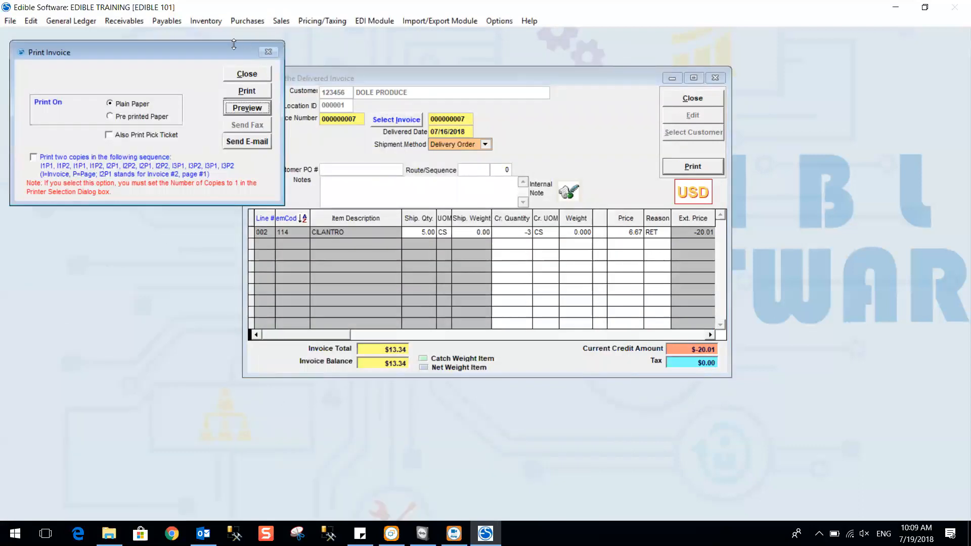
key("Escape")
left_click(694, 98)
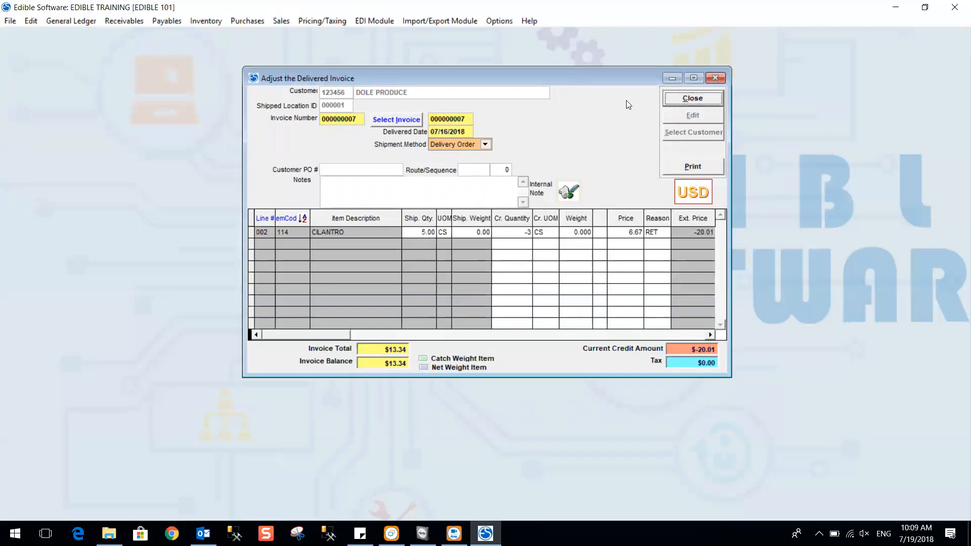
Load the adjusted Dole Produce invoice with delivery date 07/16/2018 in sales orders and examine the credited cilantro line in its item detail.
left_click(281, 20)
left_click(295, 34)
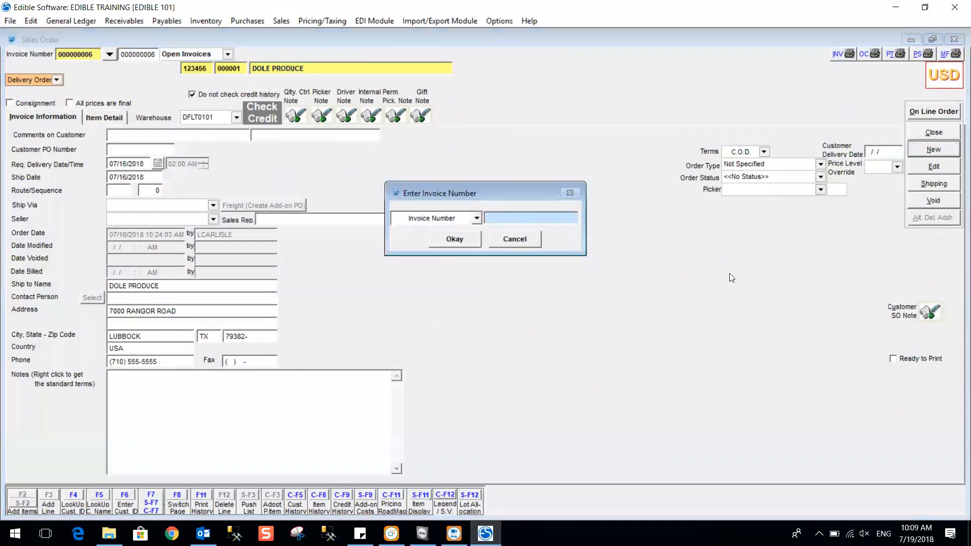
type("7")
key("Return")
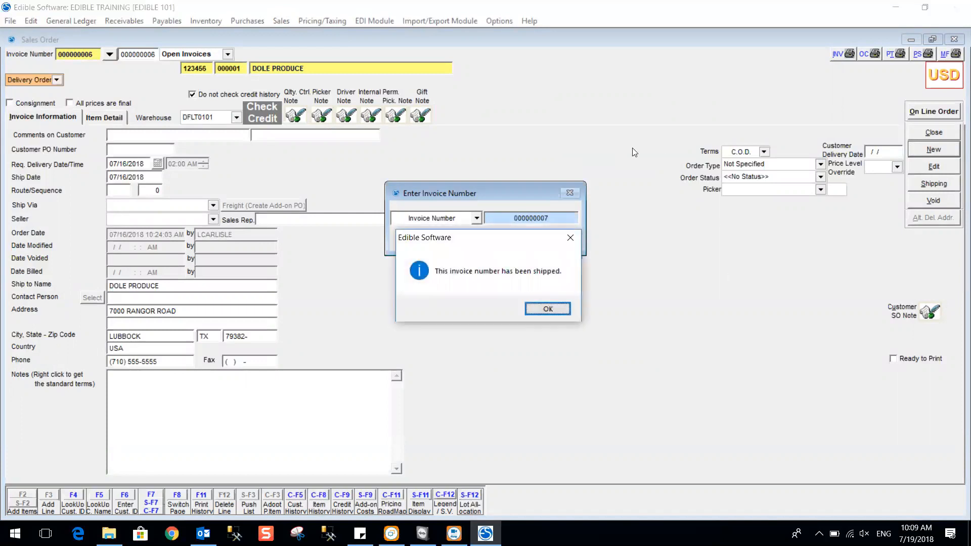
left_click(555, 315)
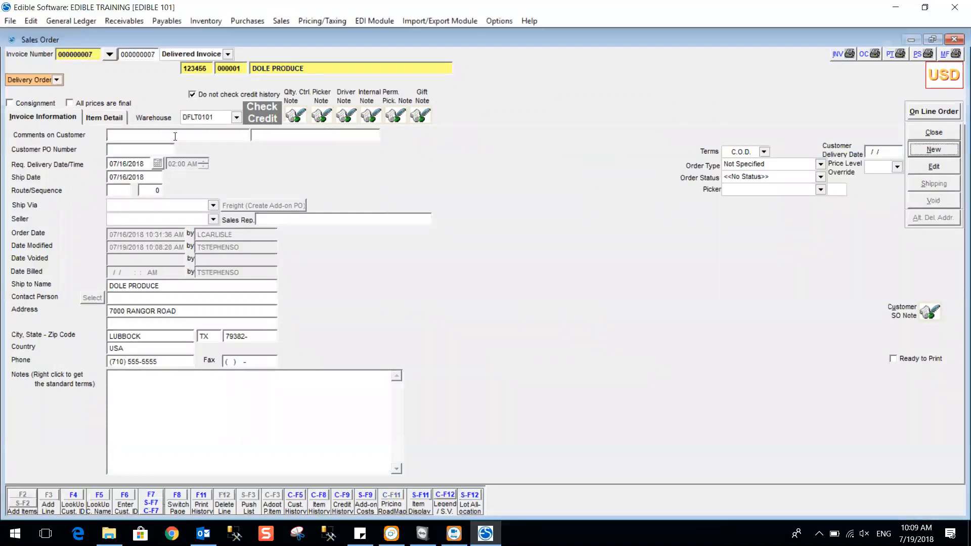
left_click(116, 117)
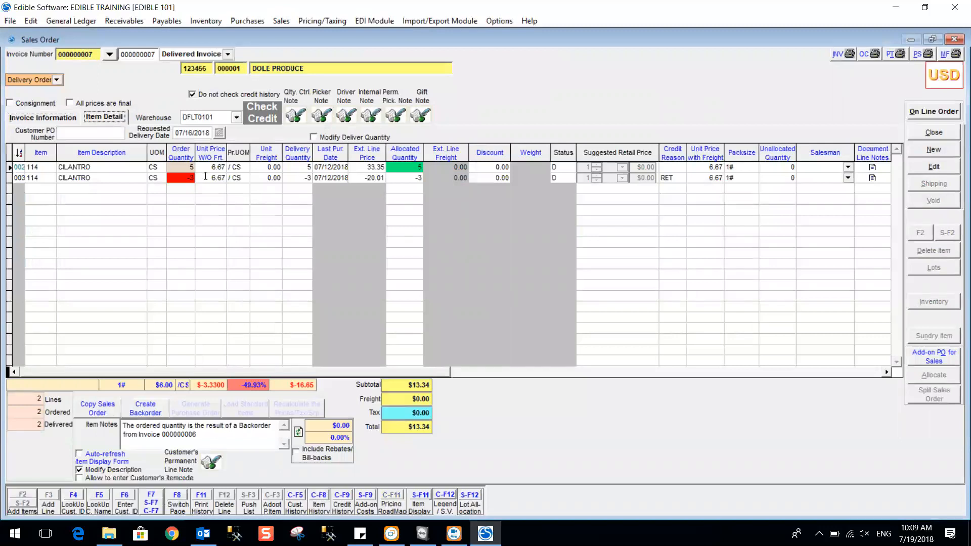
left_click(116, 179)
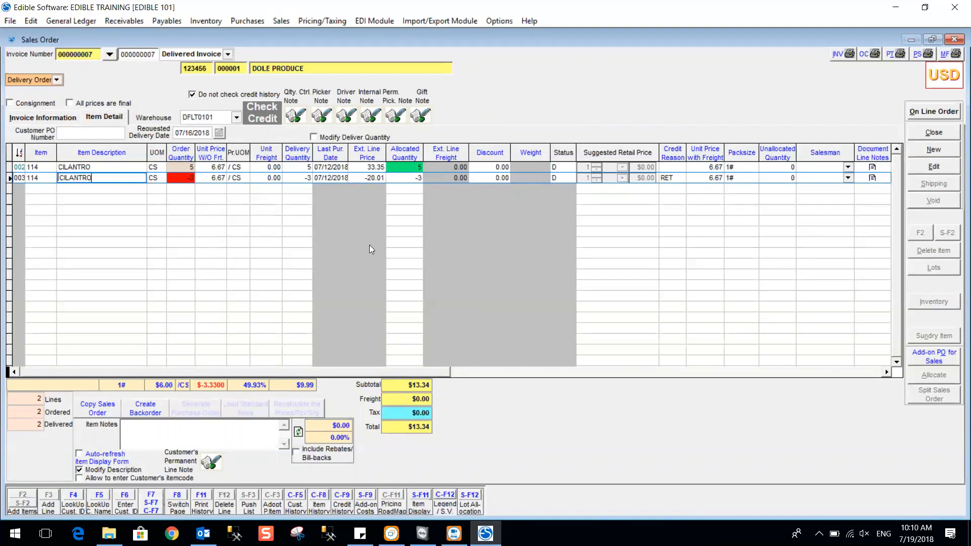
left_click(930, 167)
left_click(512, 309)
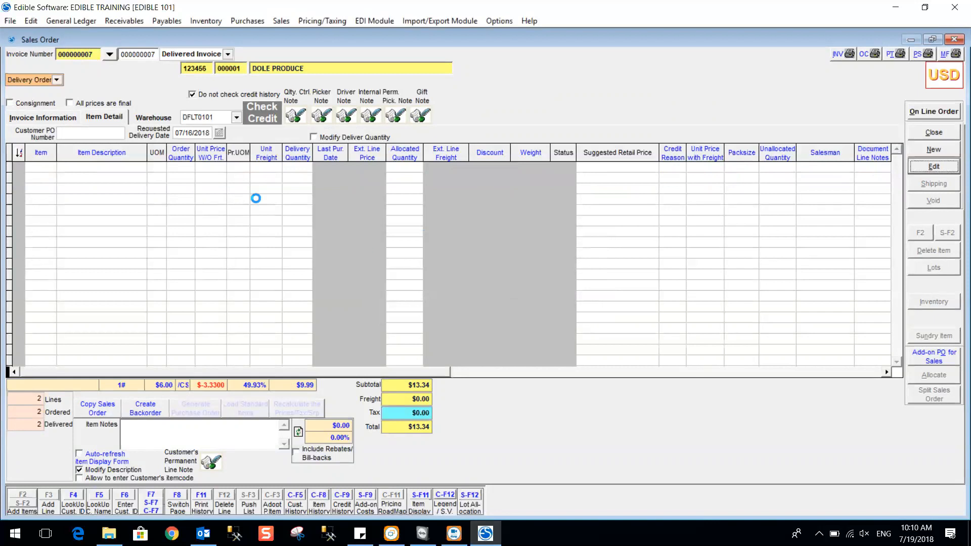
left_click(208, 166)
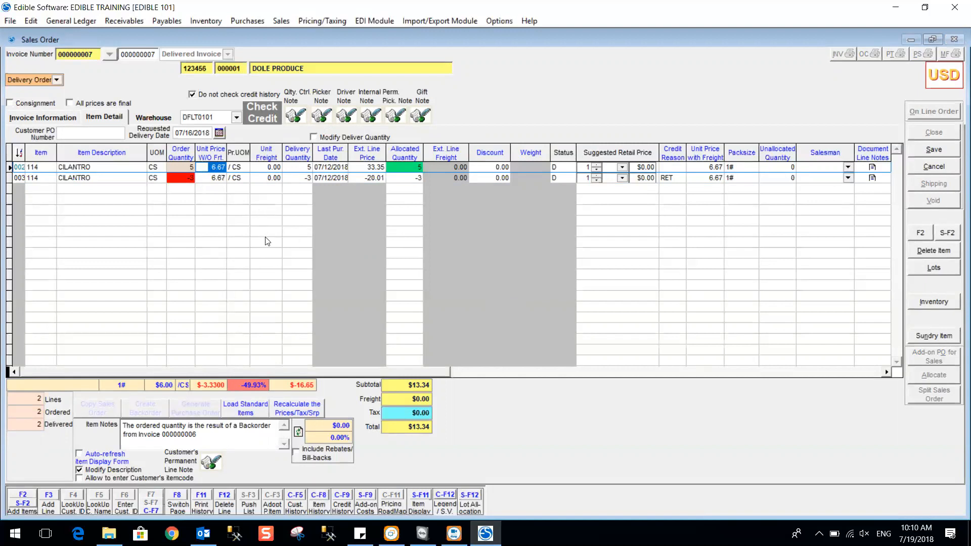
left_click(934, 167)
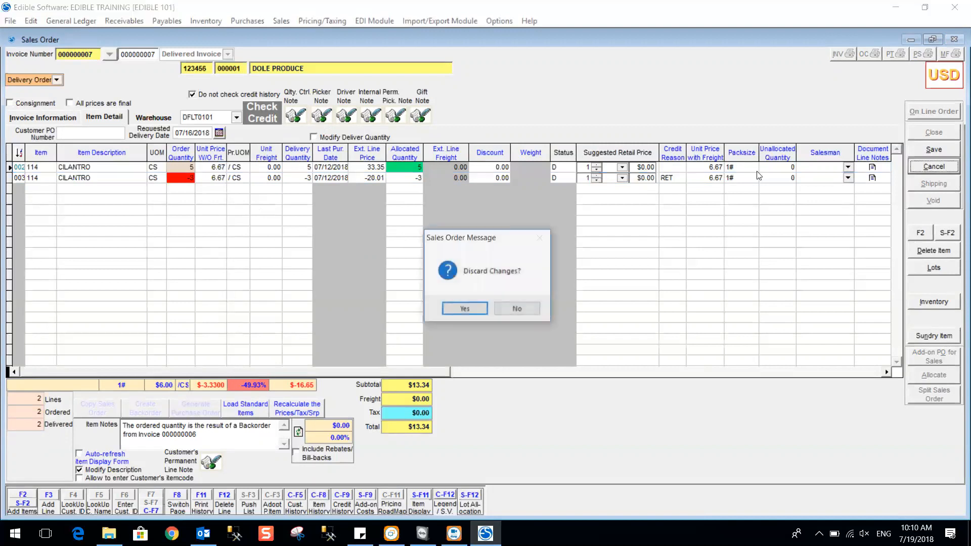
left_click(468, 311)
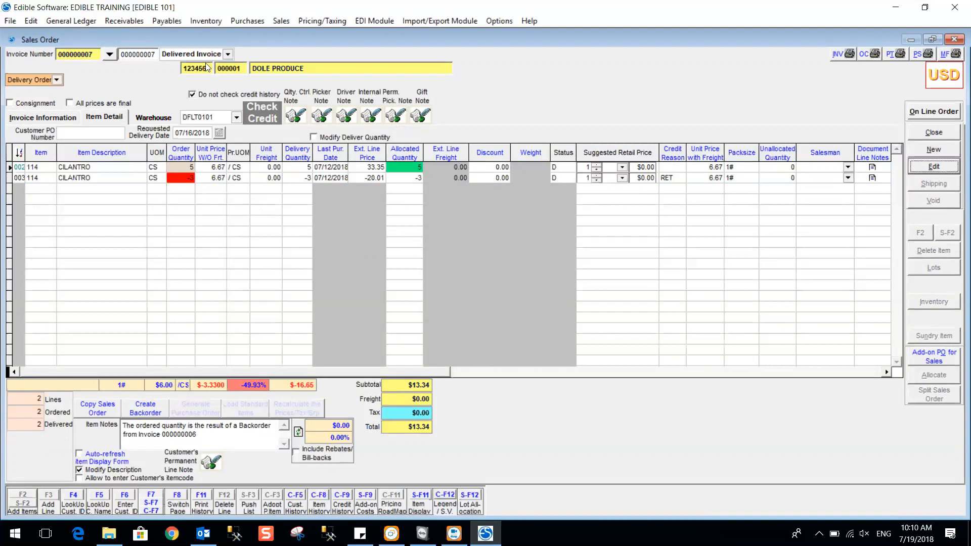
Load the billed Jerry Seafood Company invoice from the billed invoices and reverse it to a delivered invoice.
left_click(228, 54)
left_click(217, 85)
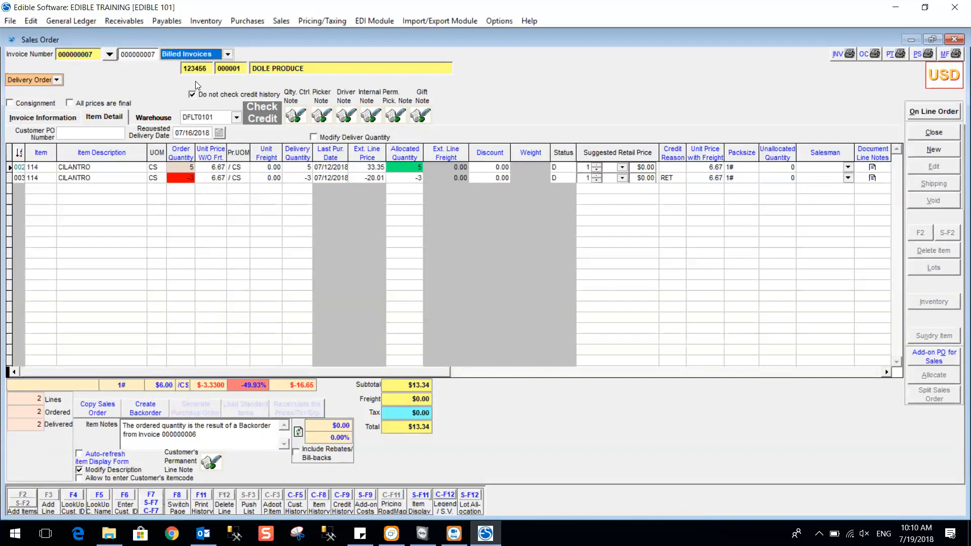
left_click(109, 55)
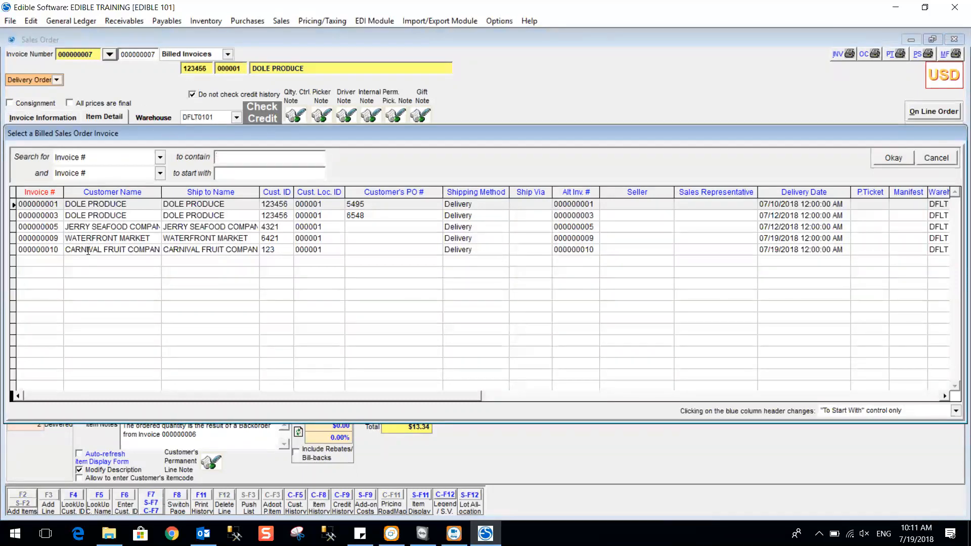
double_click(91, 227)
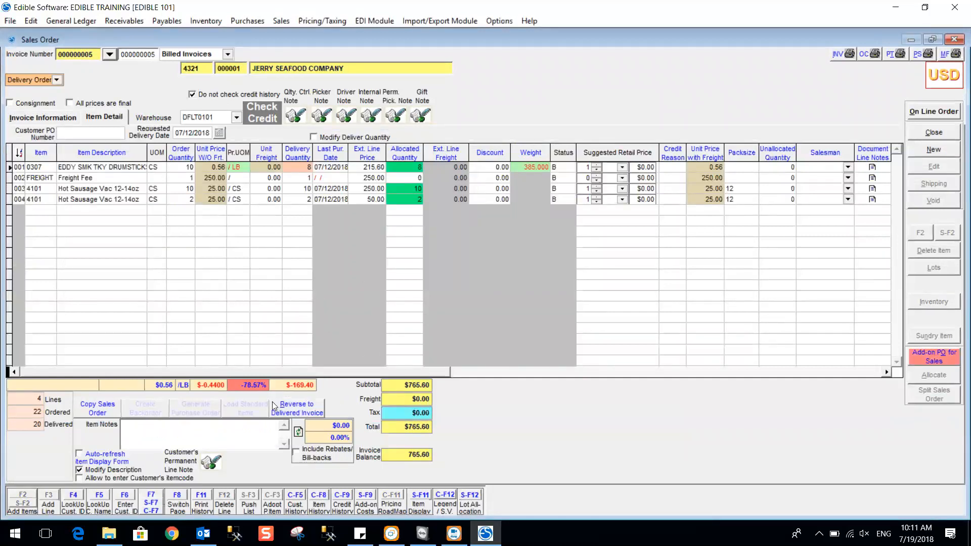
left_click(302, 414)
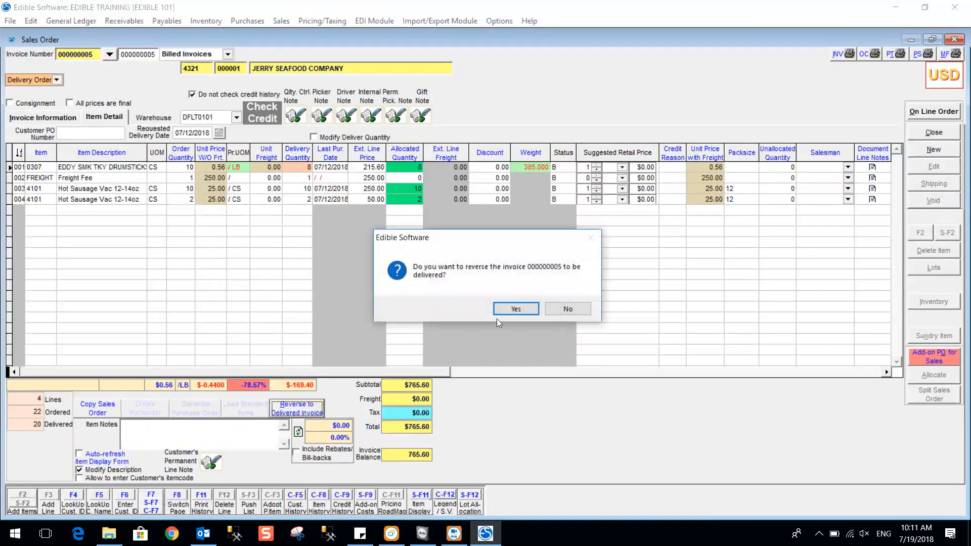
left_click(504, 307)
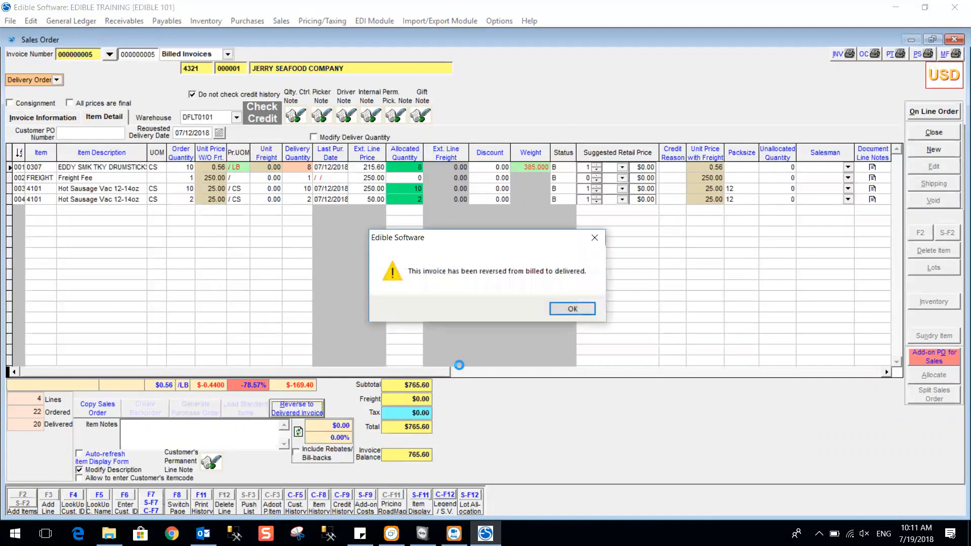
left_click(570, 310)
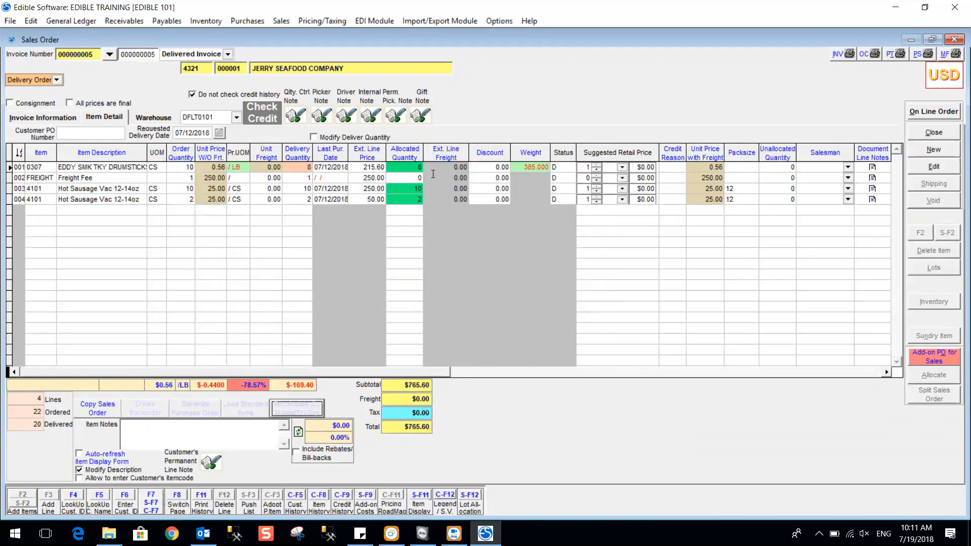
Edit the reversed invoice, set the unit price of the second Hot Sausage Vac line to 26.00, and save it.
left_click(926, 168)
left_click(520, 306)
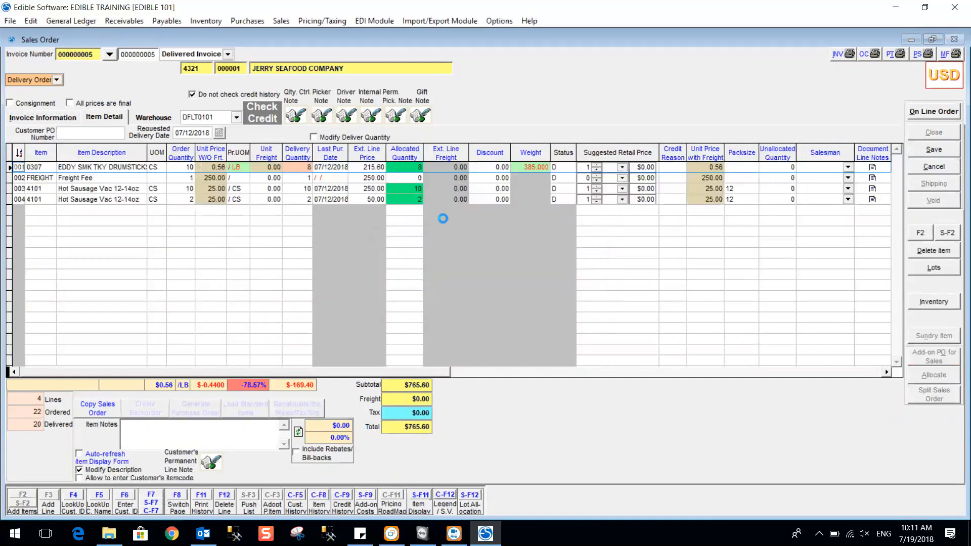
type("26")
key("Tab")
left_click(940, 148)
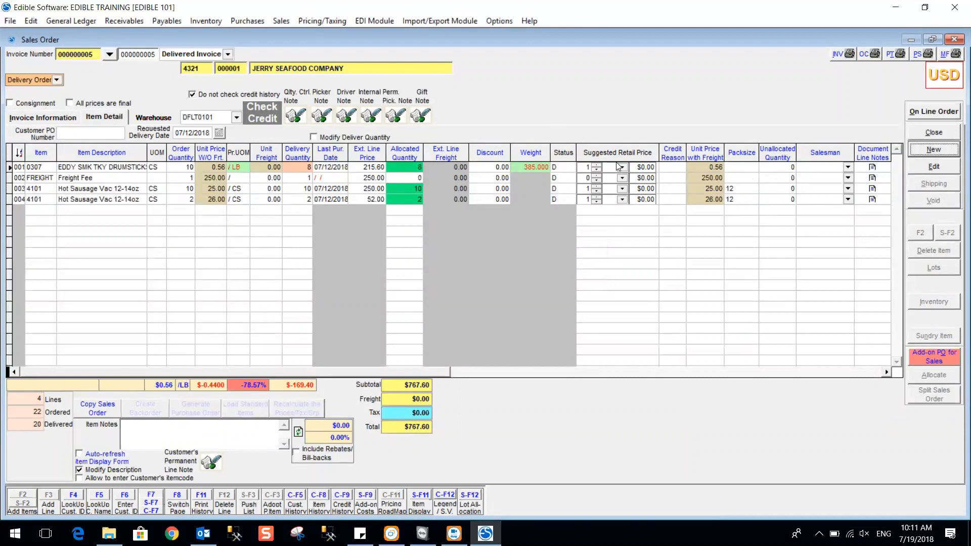
Close the sales order and open the Inventory Applied Credit Memo (By selecting Invoice) form.
left_click(134, 21)
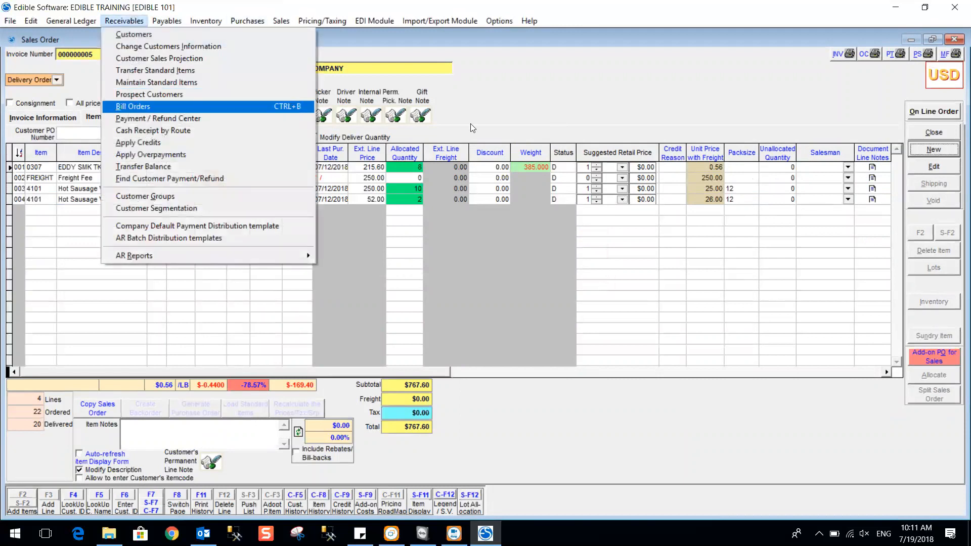
left_click(825, 172)
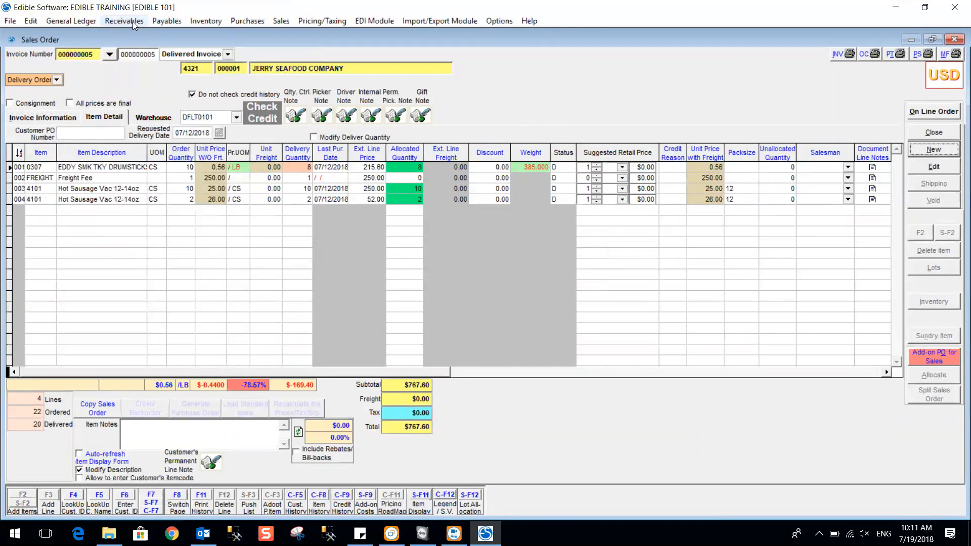
left_click(931, 132)
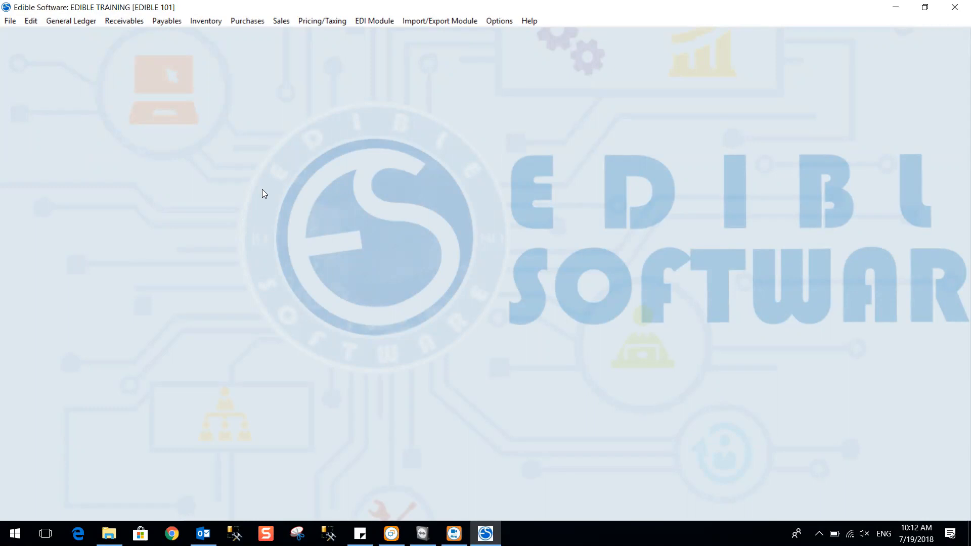
left_click(283, 22)
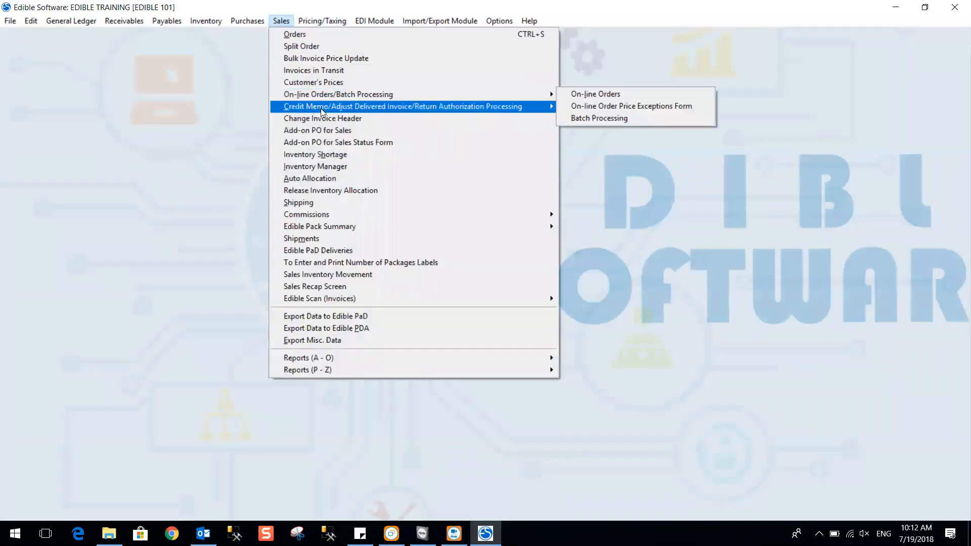
mouse_move(540, 113)
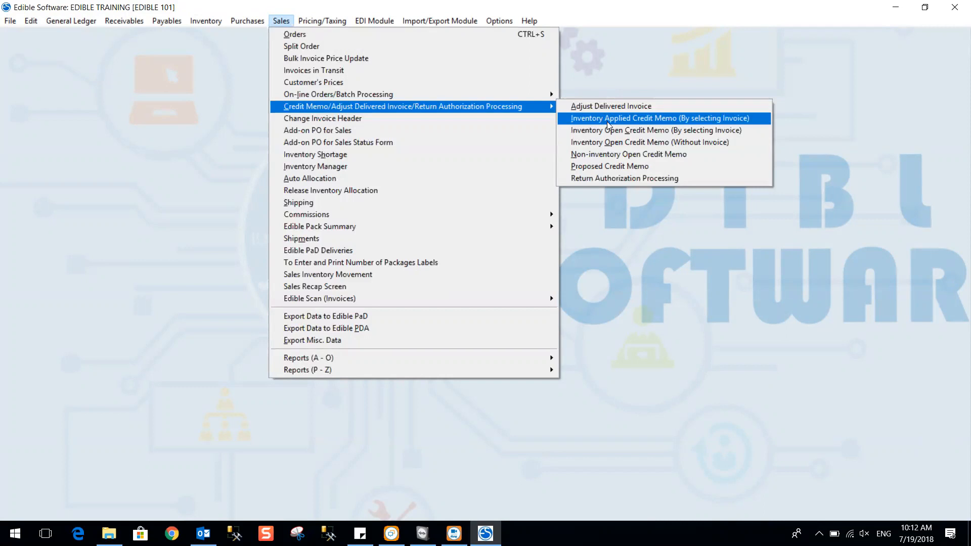
left_click(607, 121)
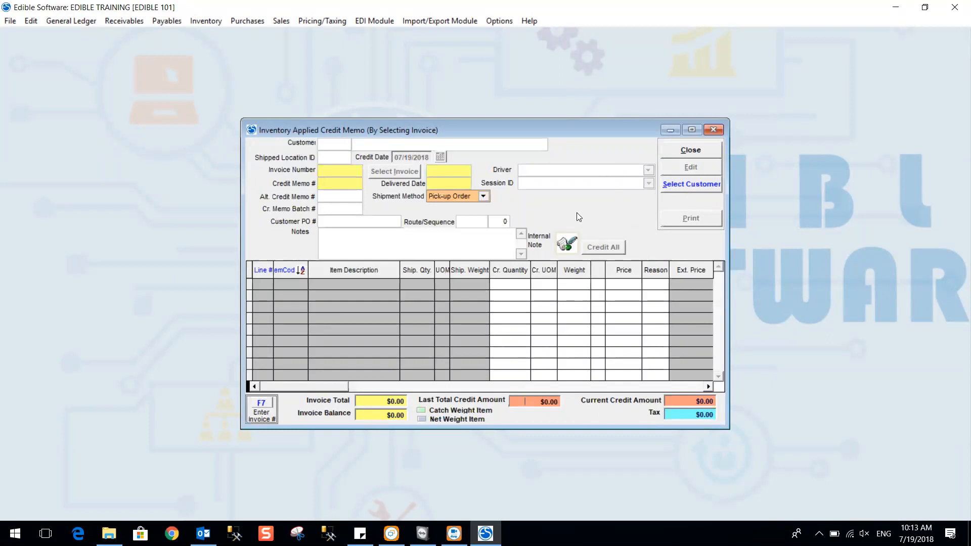
Select customer Dole Produce for the credit memo and load its invoice billed on 07/17/2018.
left_click(271, 408)
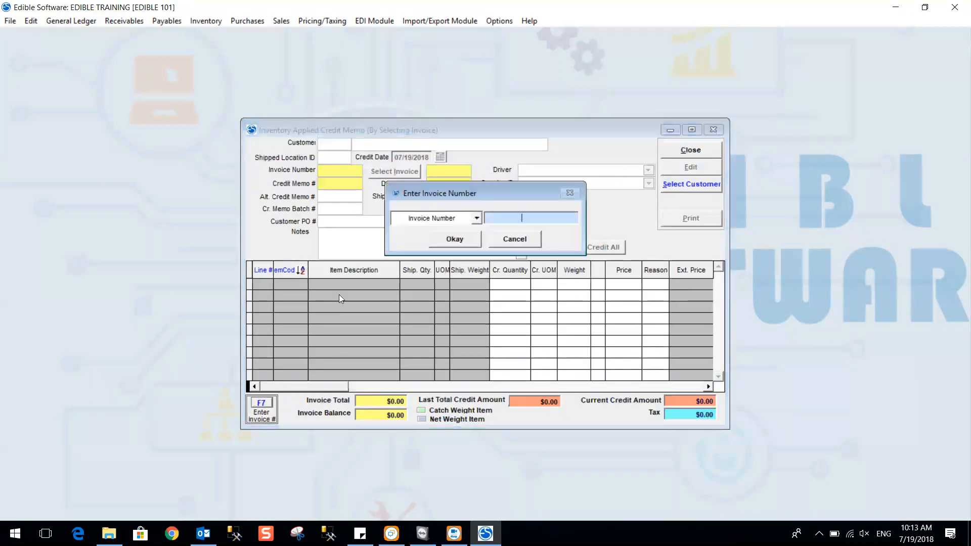
left_click(531, 243)
left_click(700, 184)
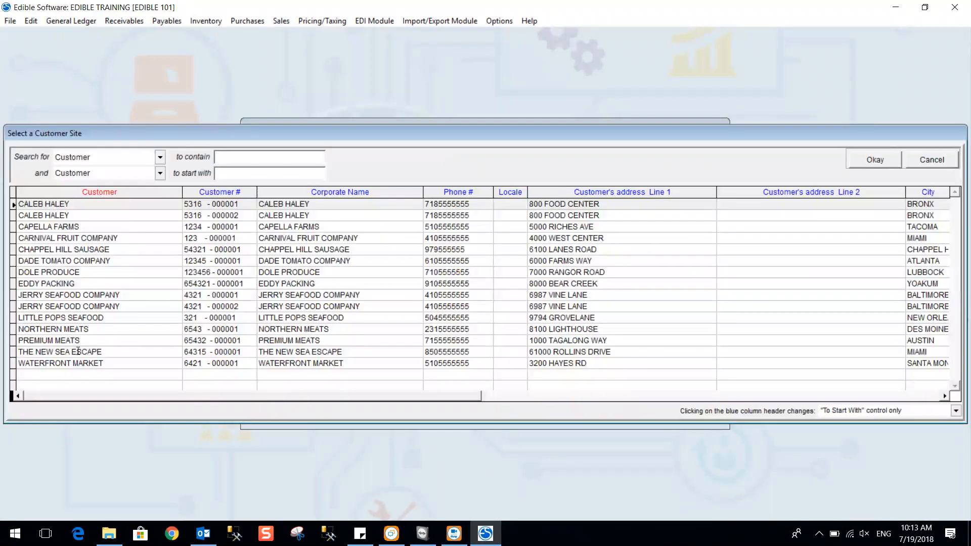
double_click(55, 272)
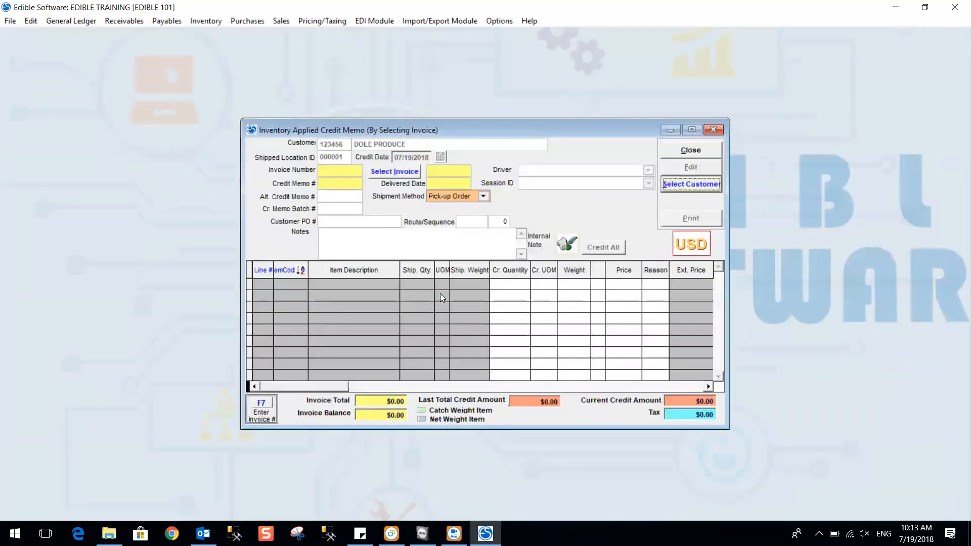
left_click(405, 173)
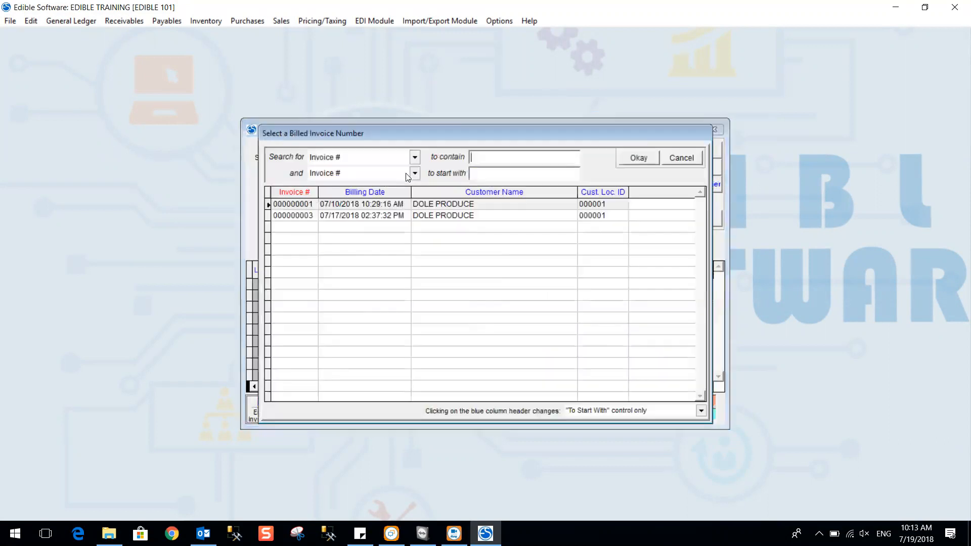
double_click(336, 216)
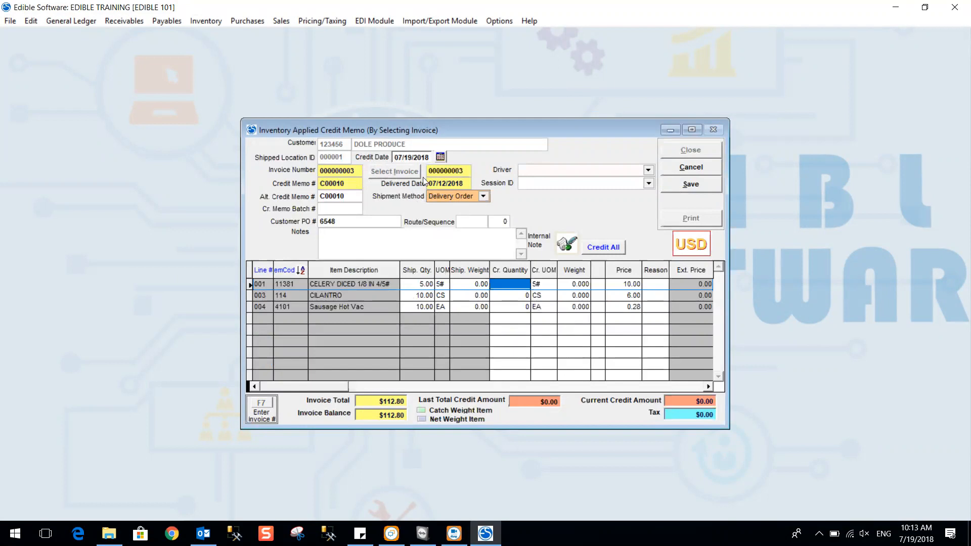
double_click(405, 159)
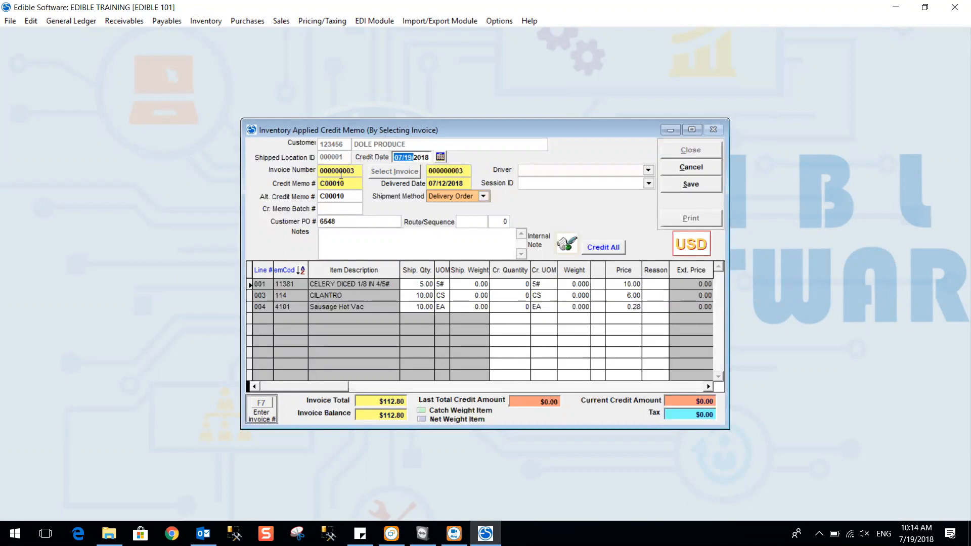
left_click(648, 171)
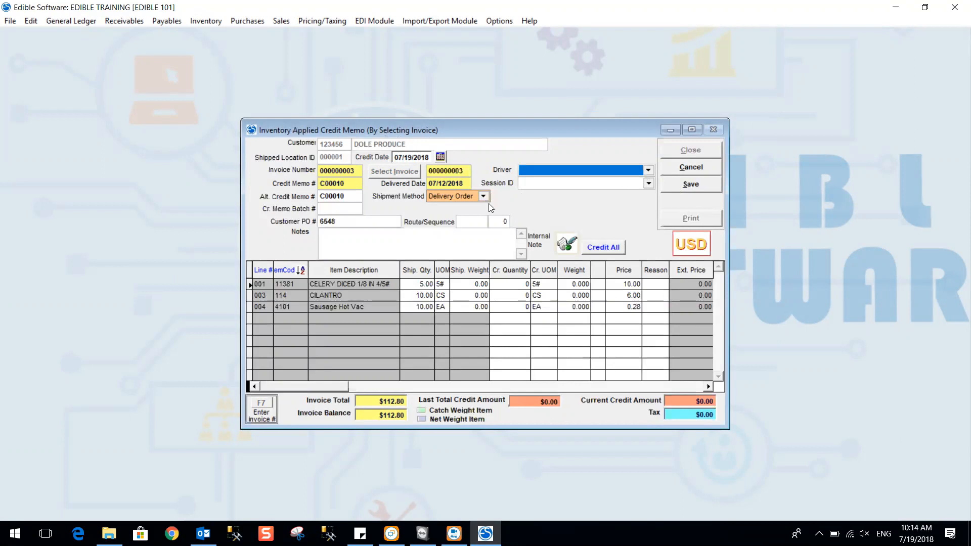
left_click(359, 245)
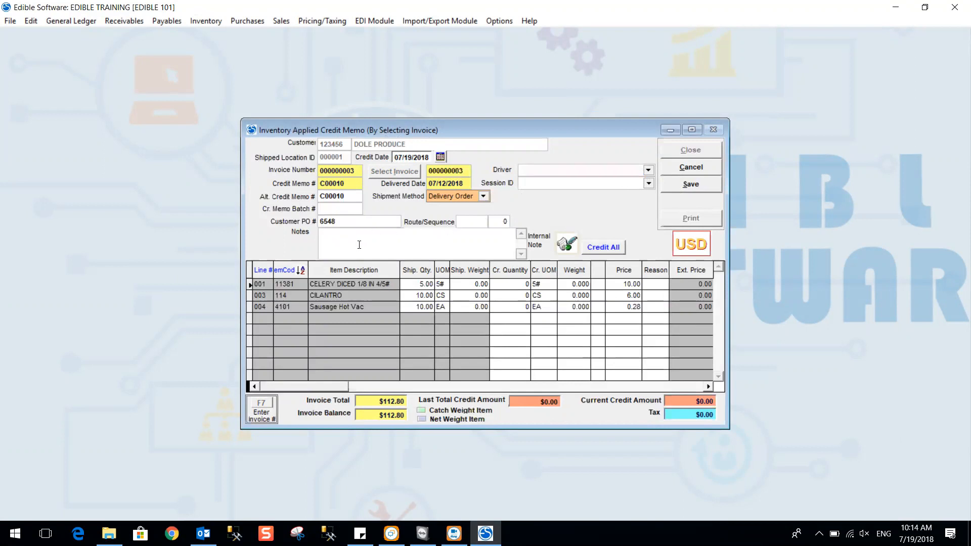
left_click(347, 197)
left_click(529, 307)
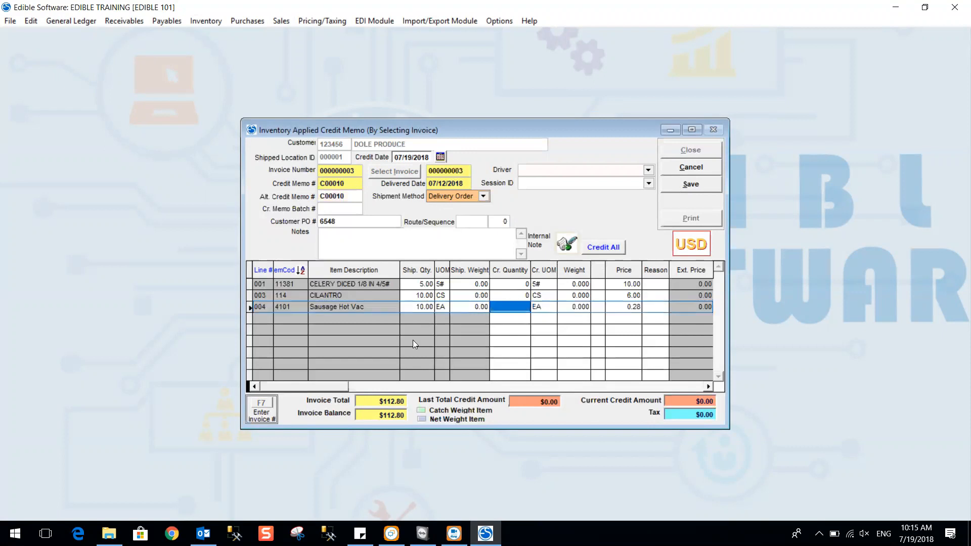
Credit a quantity of 2 on the Cilantro line with the reason code DNR (Do Not Return).
left_click(518, 298)
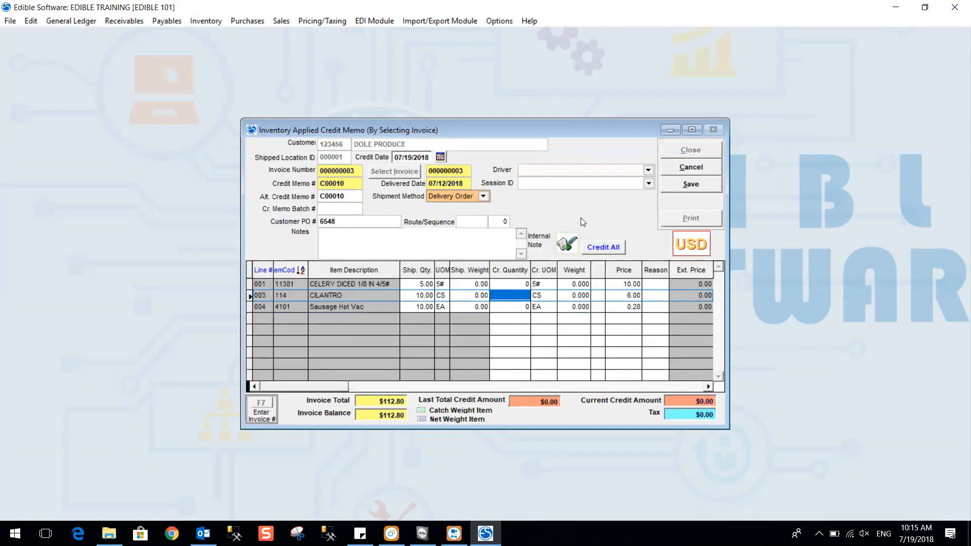
type("2")
key("Return")
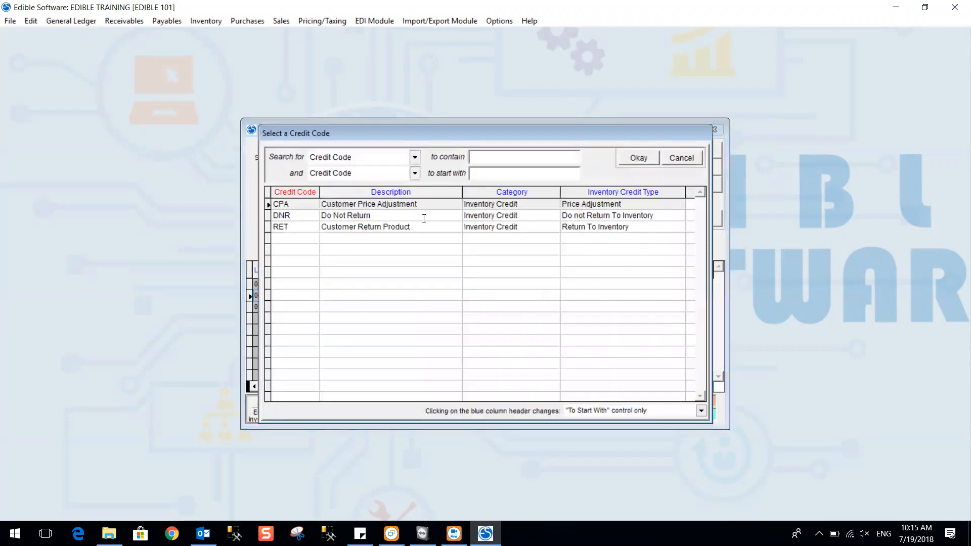
left_click(424, 217)
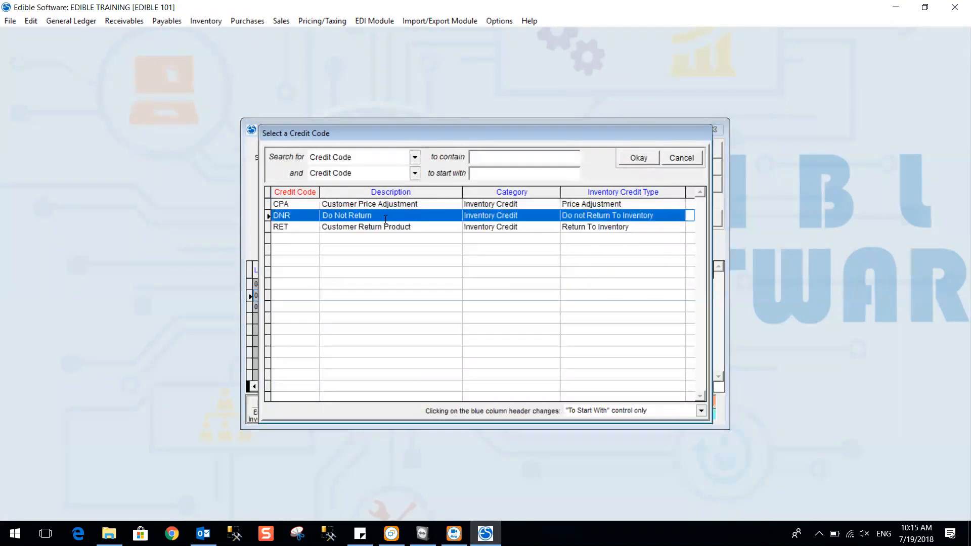
double_click(366, 216)
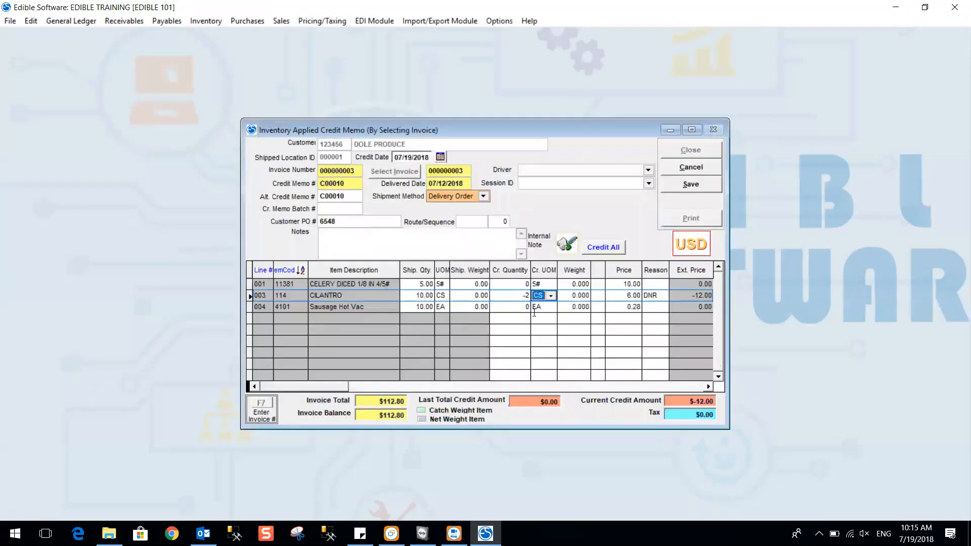
Set the credit price of the Cilantro line to 8.00 and accept the price difference.
left_click(615, 298)
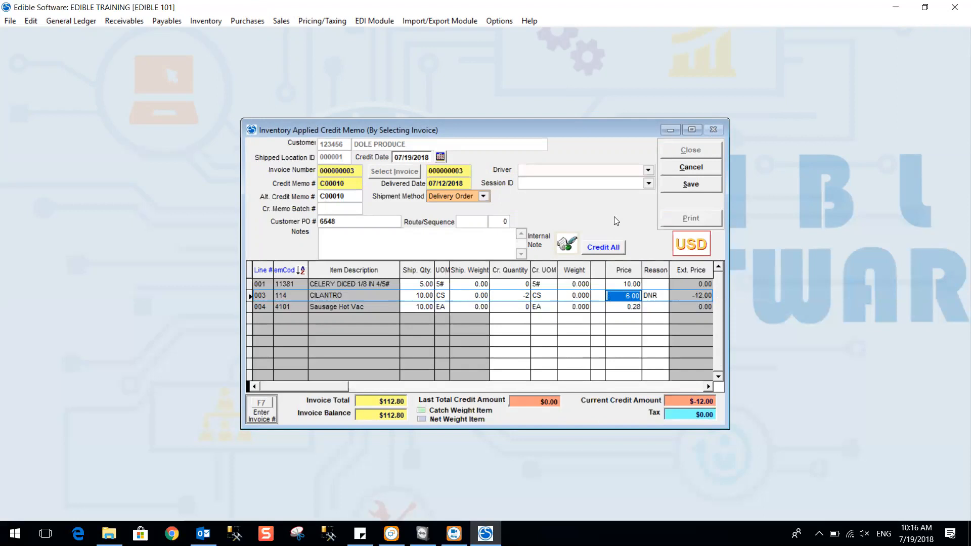
type("8")
key("Return")
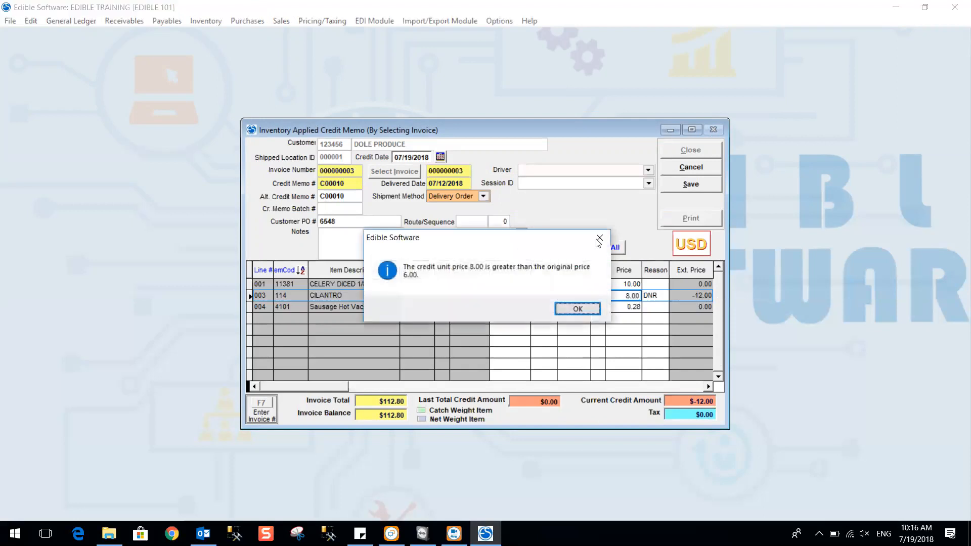
left_click(578, 309)
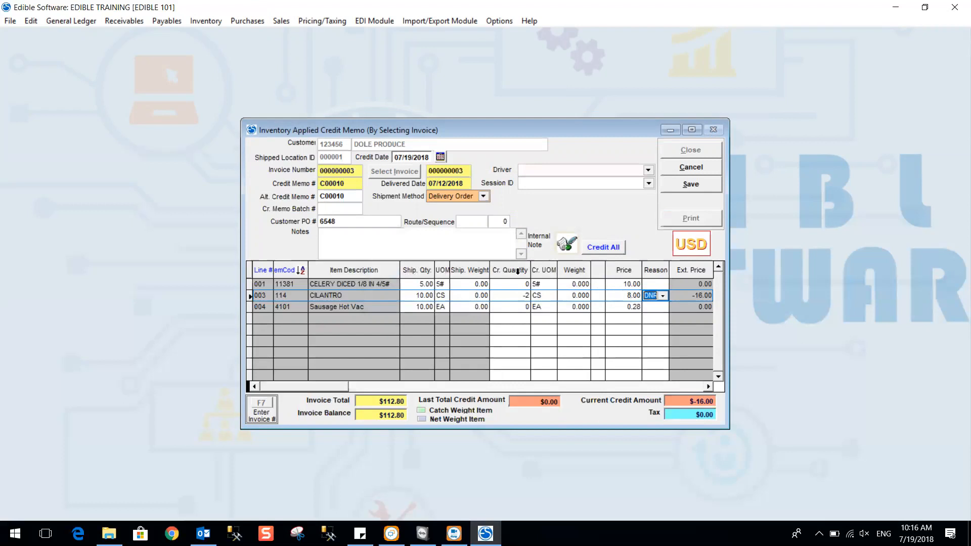
left_click(517, 307)
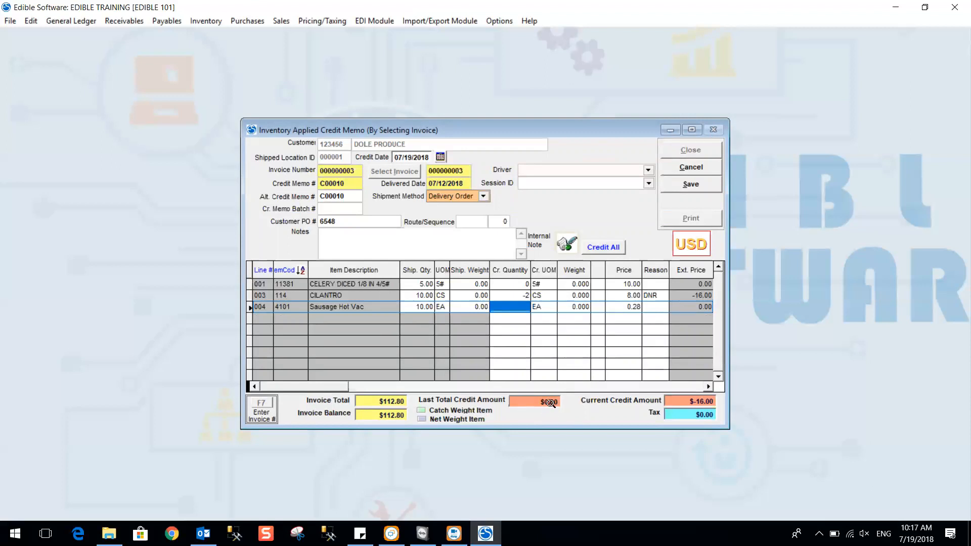
left_click(551, 403)
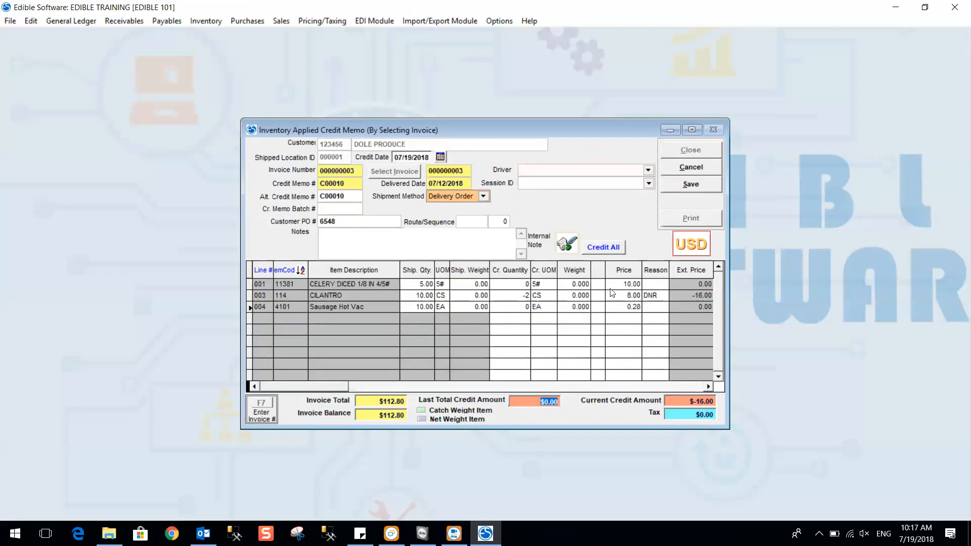
left_click(611, 339)
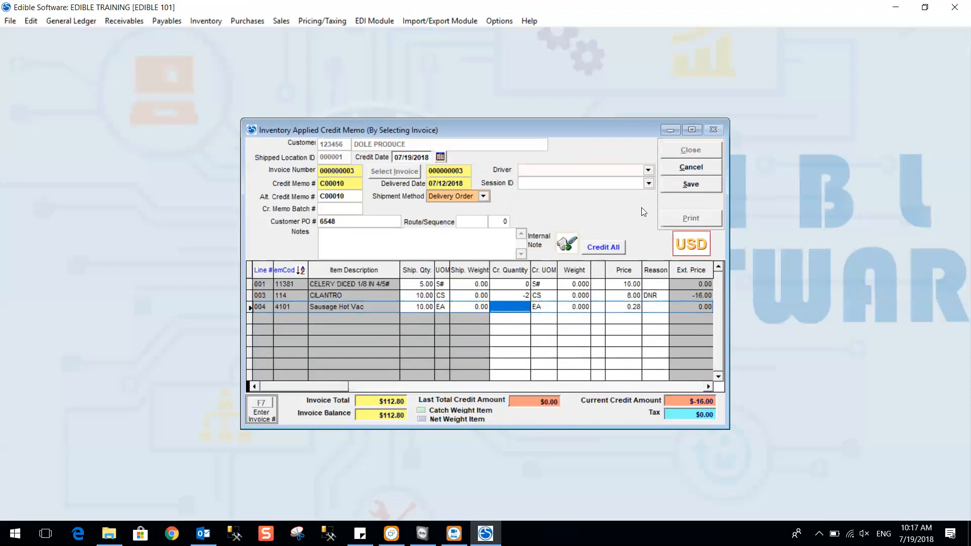
Set the credit date to 07/16/2018 and save the Dole Produce credit memo.
left_click(701, 184)
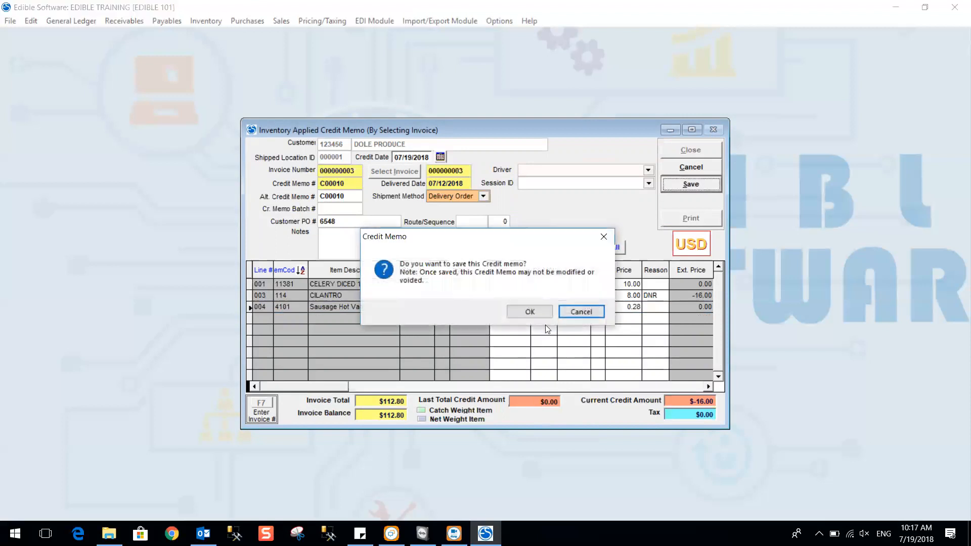
left_click(580, 311)
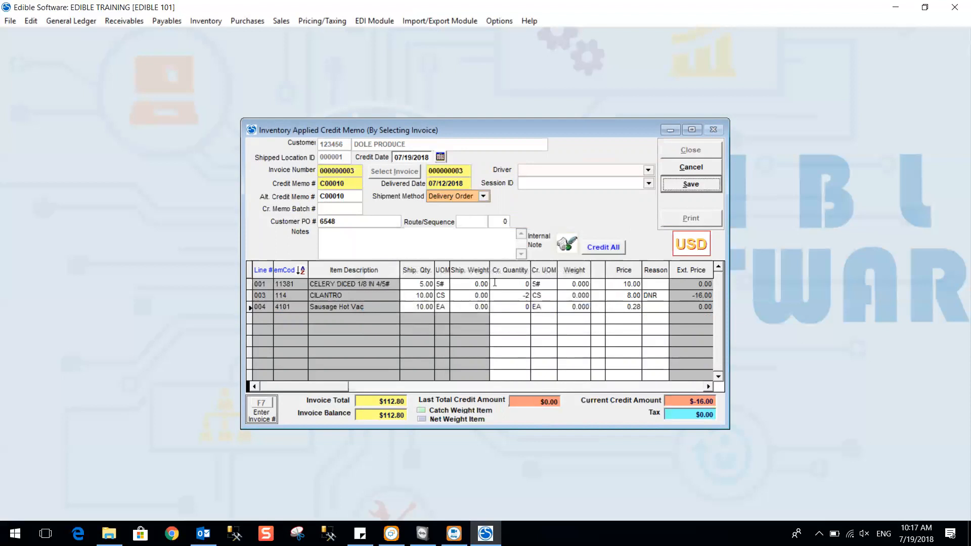
left_click_drag(413, 157, 405, 156)
type("16")
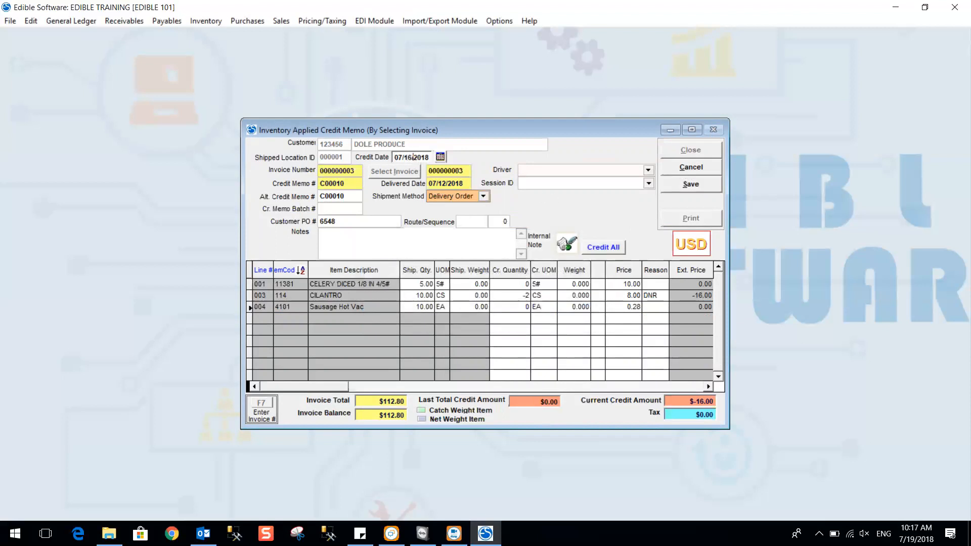
left_click(698, 184)
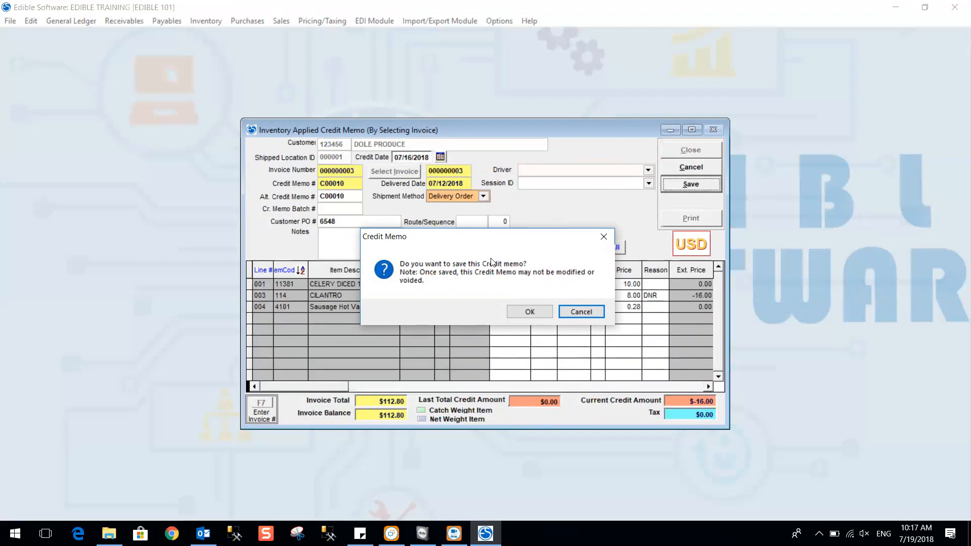
left_click(530, 312)
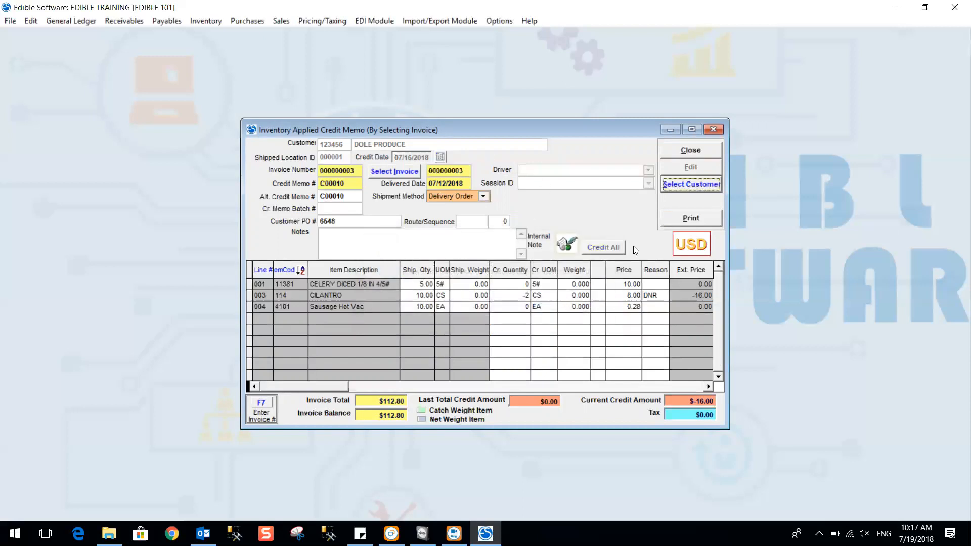
View the print options for the saved credit memo, and close them together with the credit memo form.
left_click(718, 217)
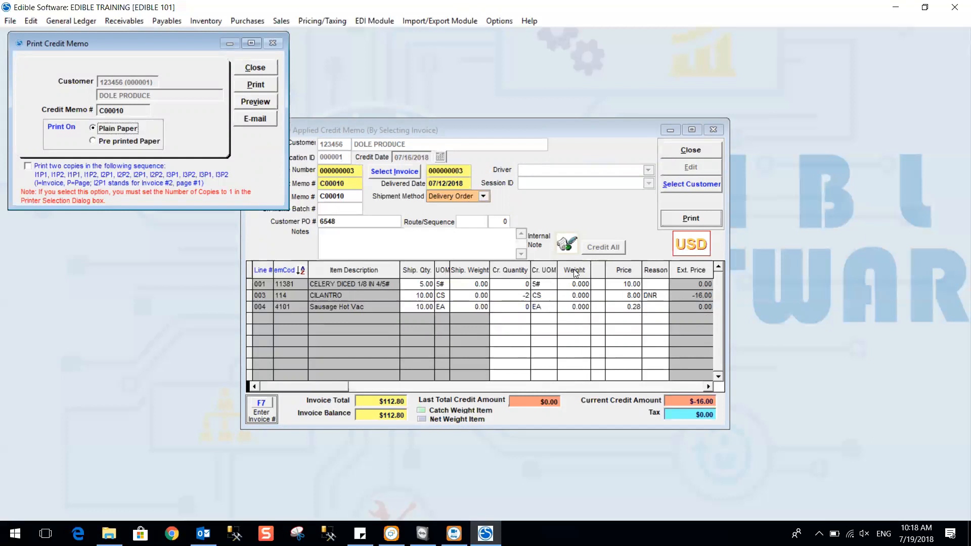
left_click(257, 67)
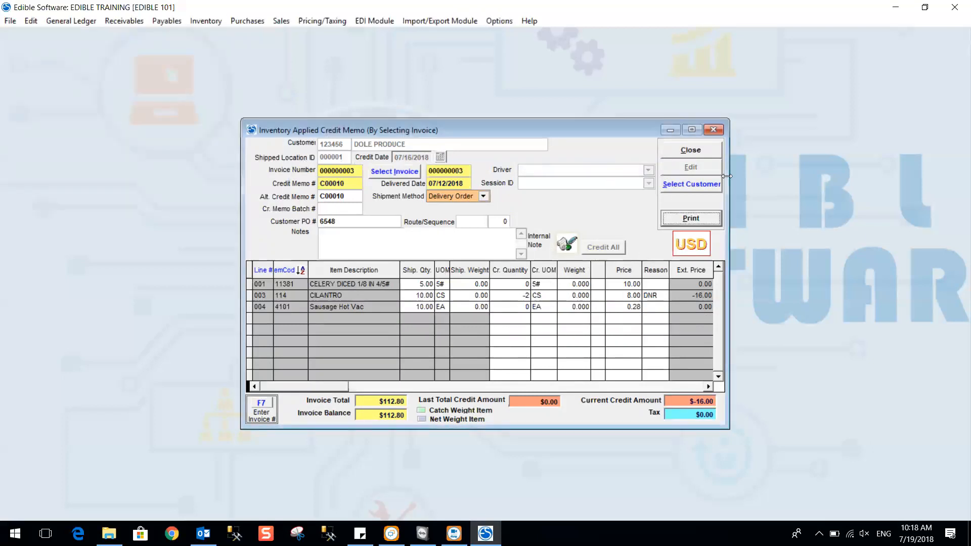
left_click(711, 152)
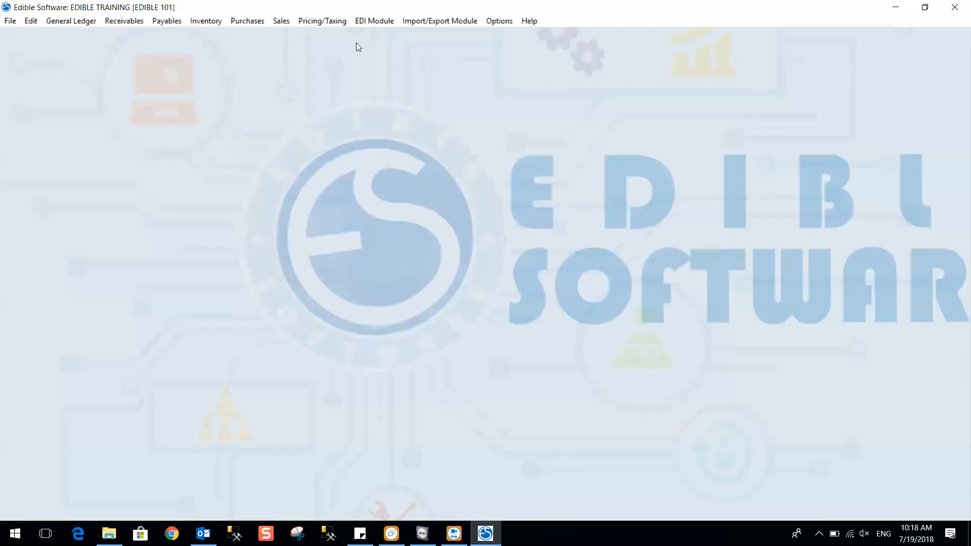
Look up the credited Dole Produce invoice in sales orders, check its invoice balance, and close the sales order.
left_click(280, 22)
left_click(293, 35)
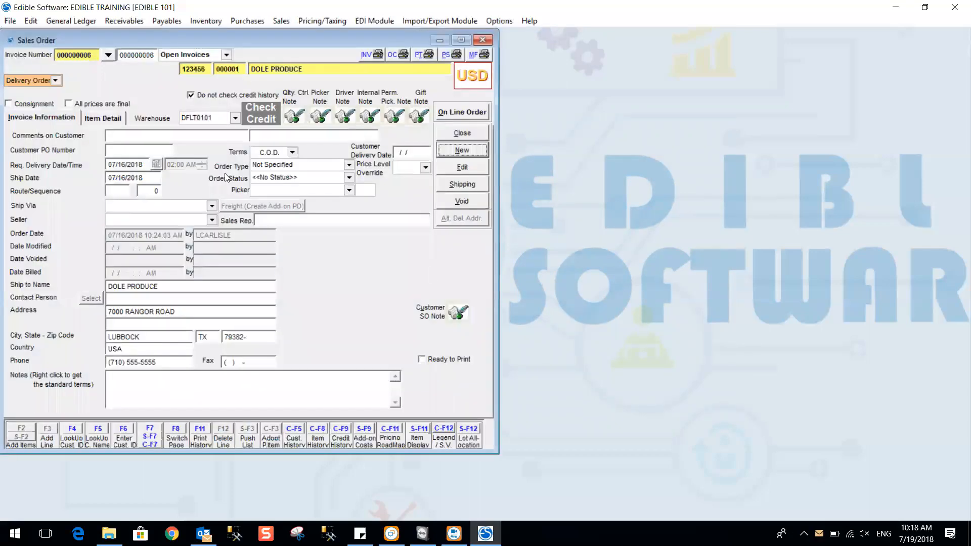
type("3")
key("Tab")
key("Return")
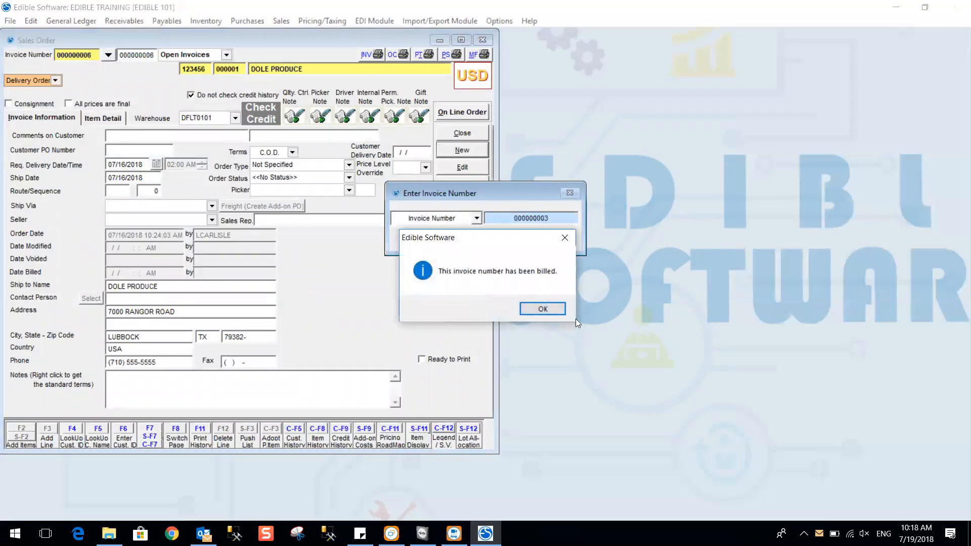
left_click(543, 310)
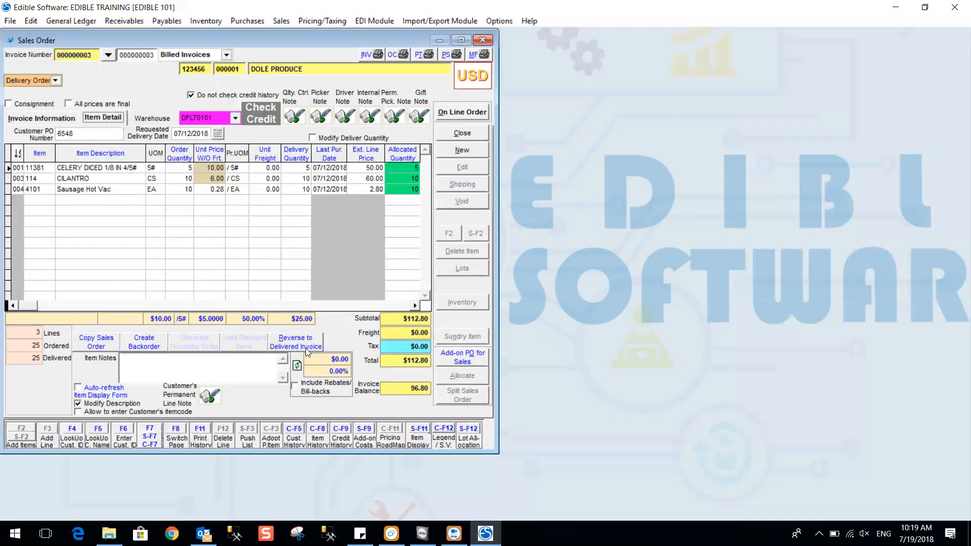
left_click(479, 134)
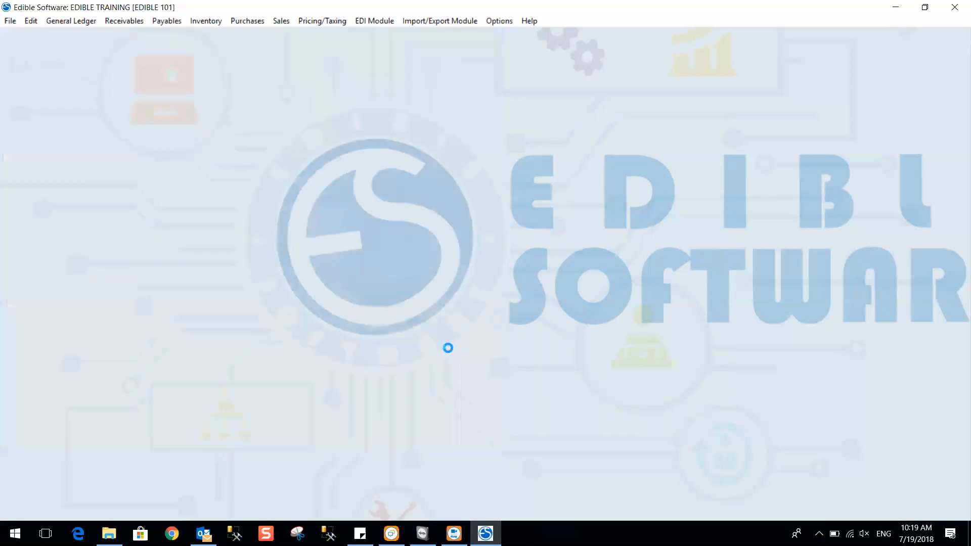
Open the Inventory Open Credit Memo (By Selecting Invoice) form.
left_click(280, 20)
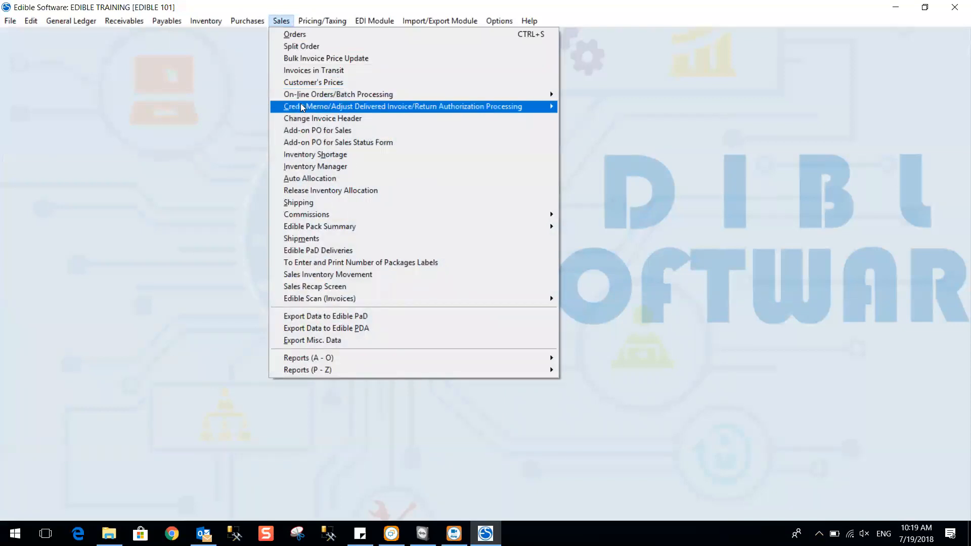
mouse_move(314, 106)
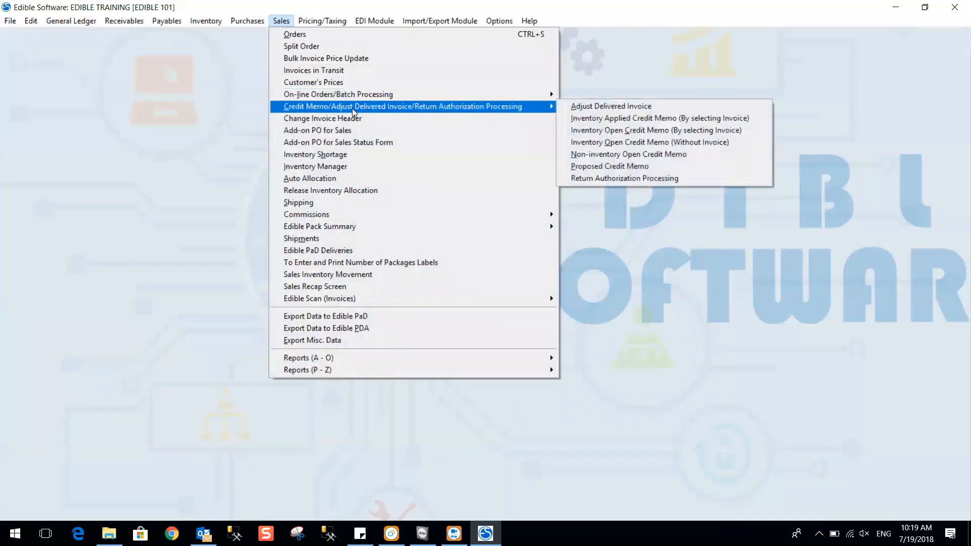
left_click(635, 138)
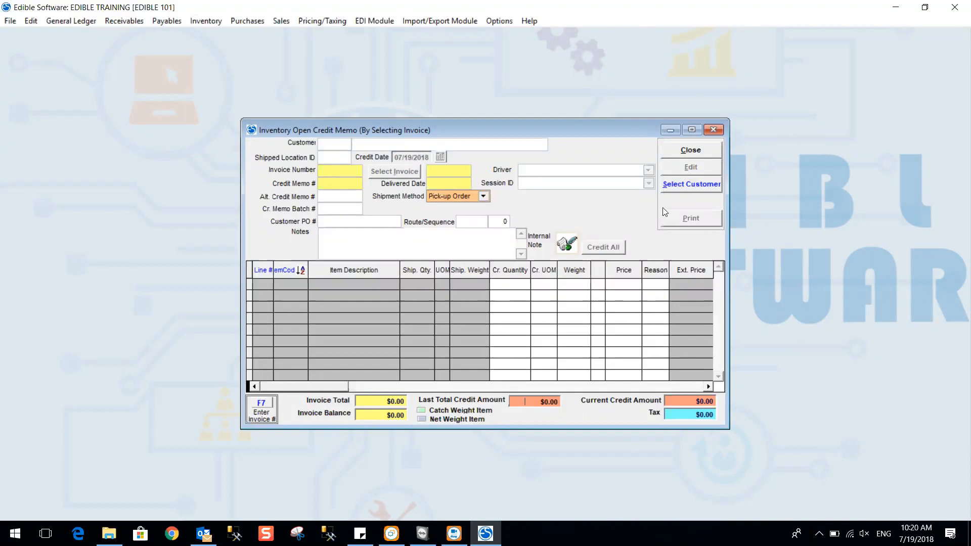
left_click(696, 187)
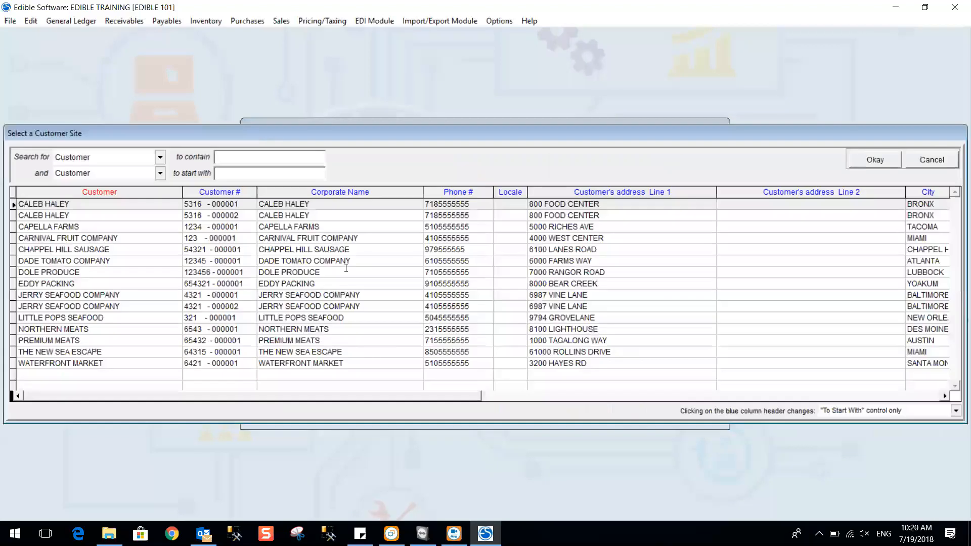
left_click(84, 353)
double_click(84, 352)
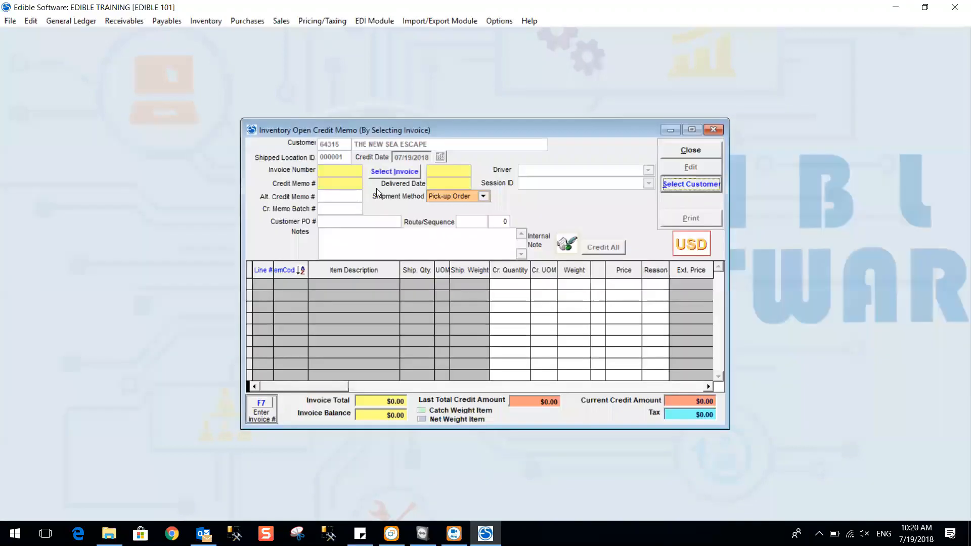
left_click(387, 173)
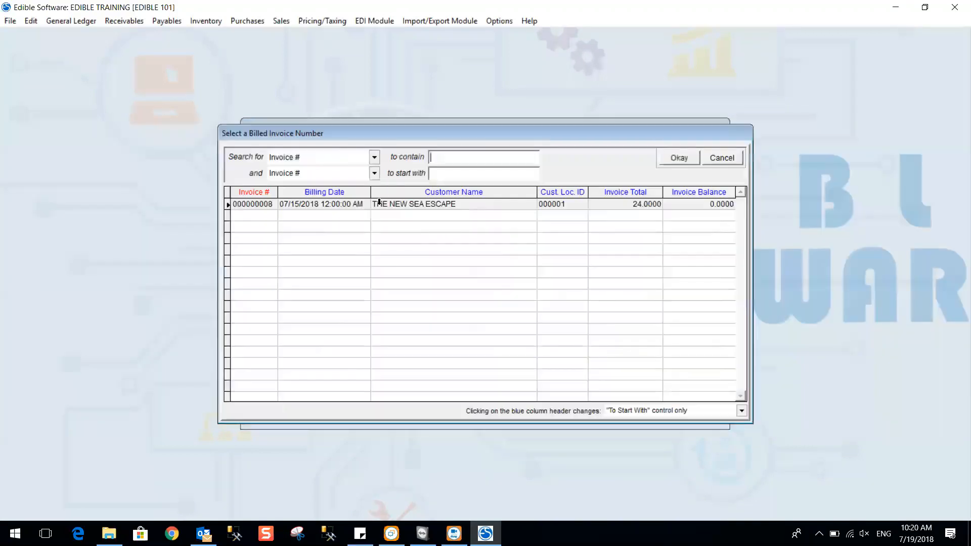
double_click(422, 205)
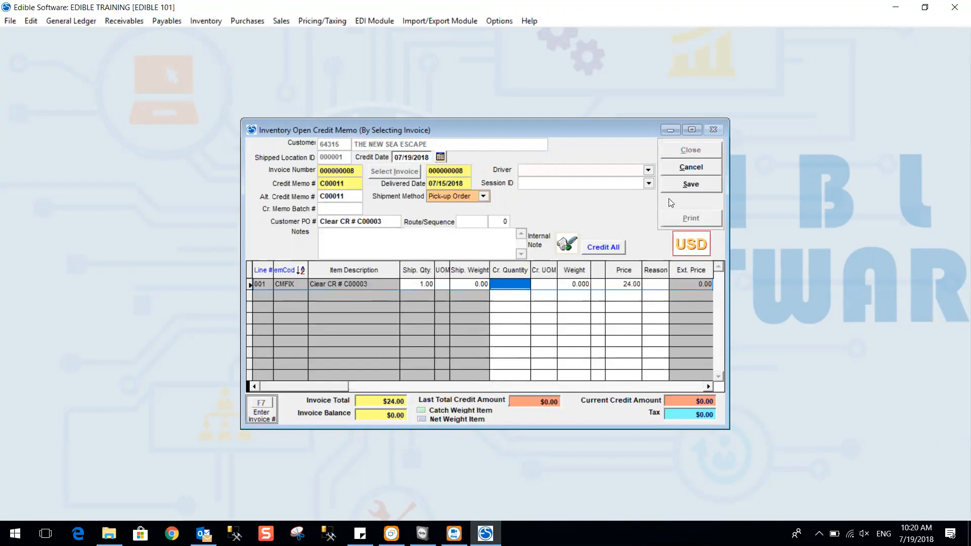
left_click(692, 167)
left_click(479, 308)
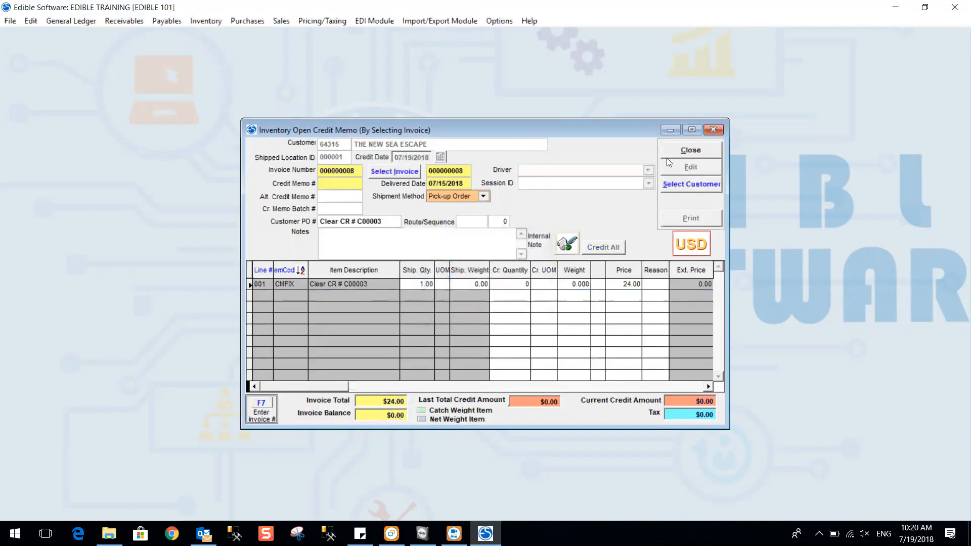
Select customer Carnival Fruit Company for the open credit memo and load its invoice billed on 07/19/2018.
left_click(687, 185)
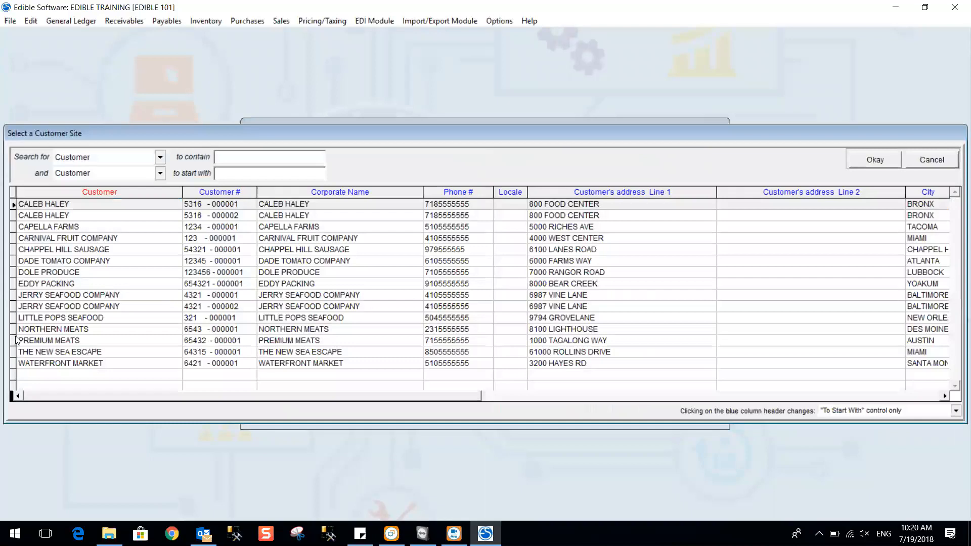
double_click(62, 238)
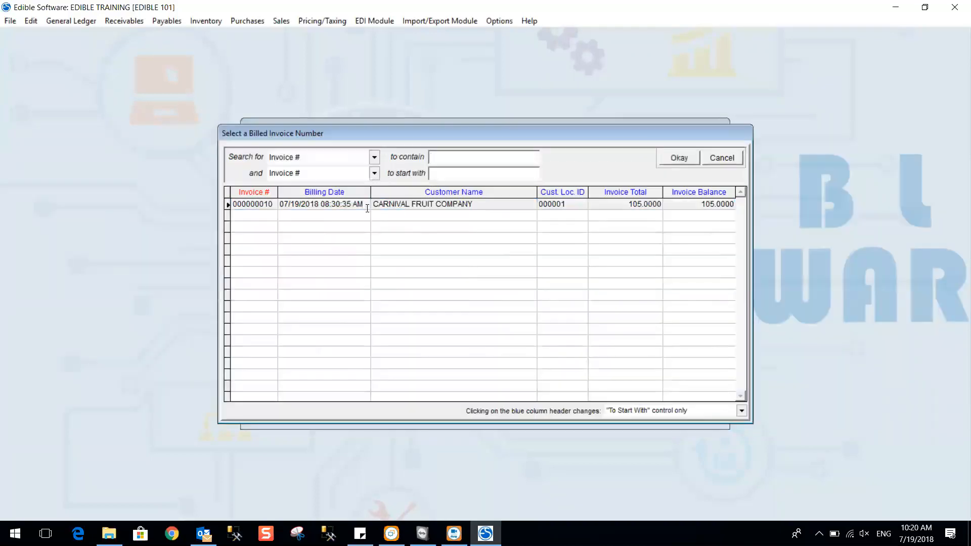
double_click(368, 204)
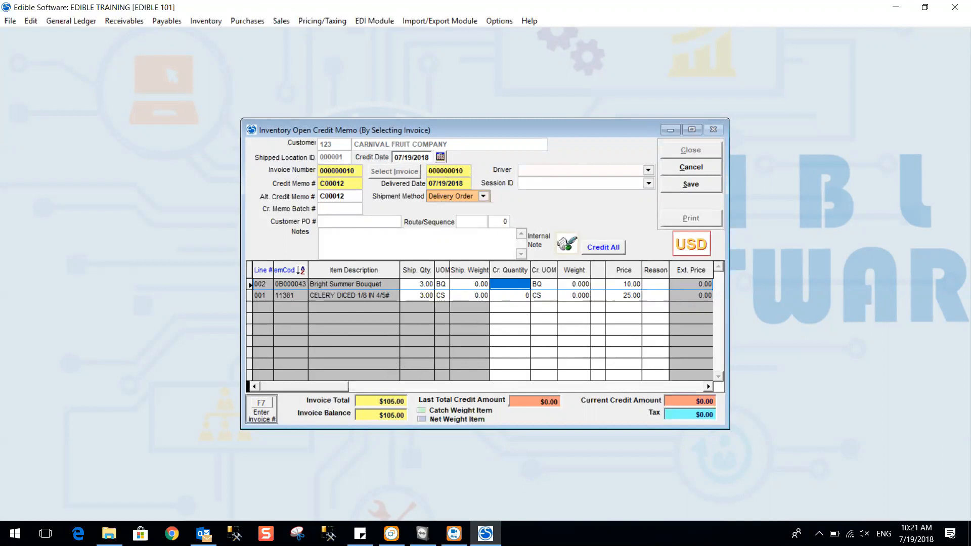
Credit a quantity of 1 on the Bright Summer Bouquet line with the reason code CPA (Customer Price Adjustment).
type("1")
key("Tab")
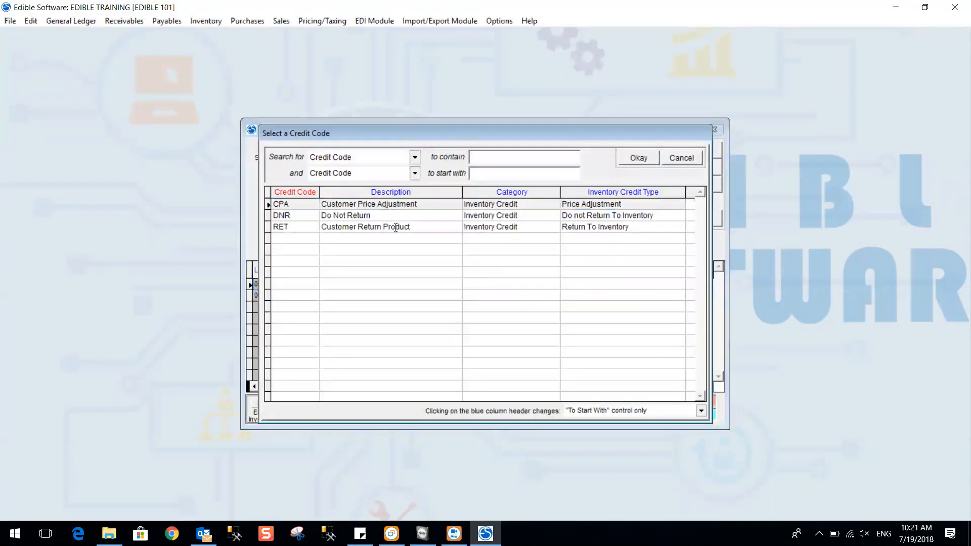
double_click(399, 205)
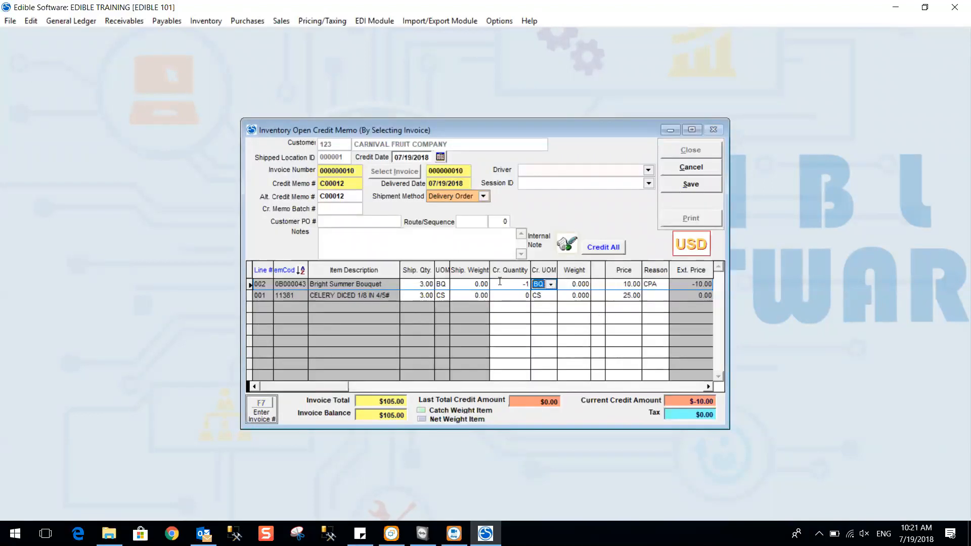
Set the Bright Summer Bouquet line's credit price to 2.00, save the credit memo, and close the form.
left_click(623, 284)
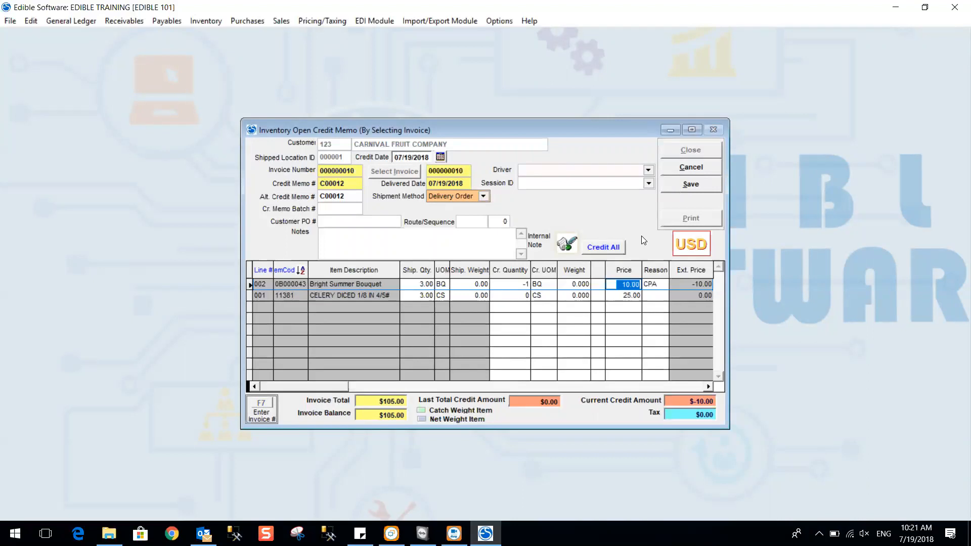
type("2.")
key("Tab")
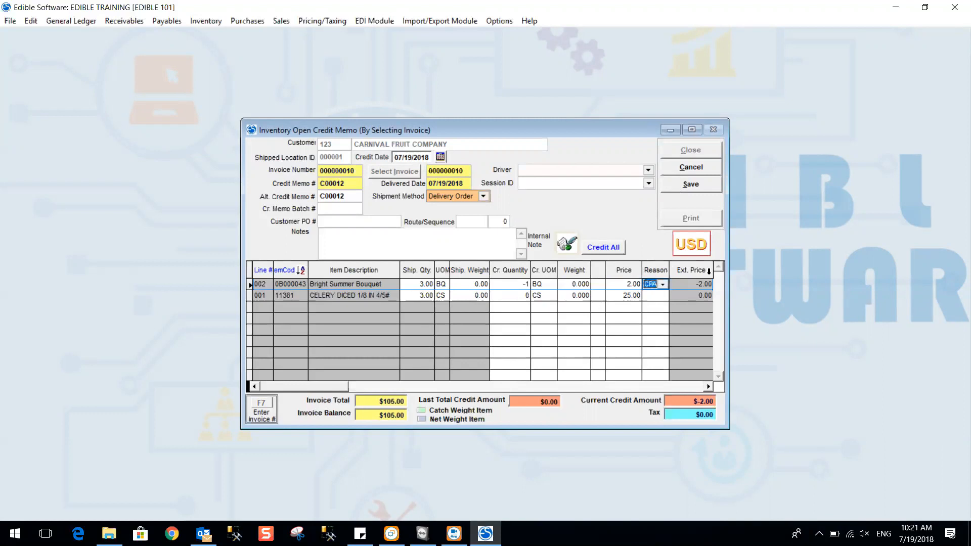
left_click(698, 188)
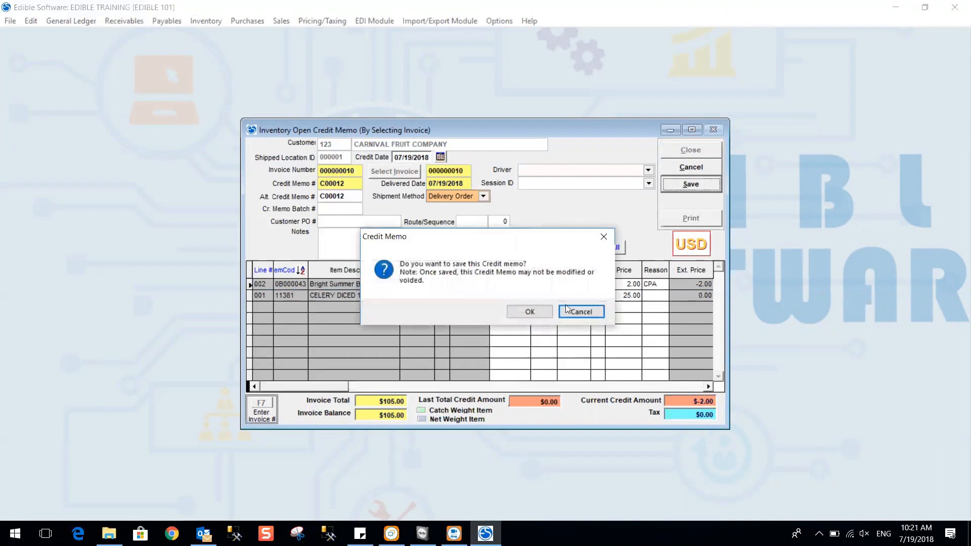
left_click(530, 311)
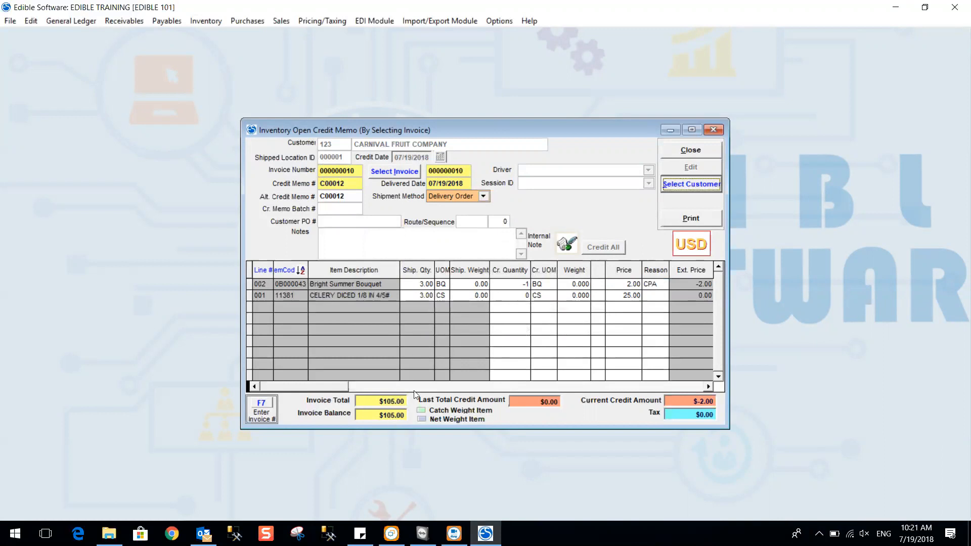
left_click(684, 152)
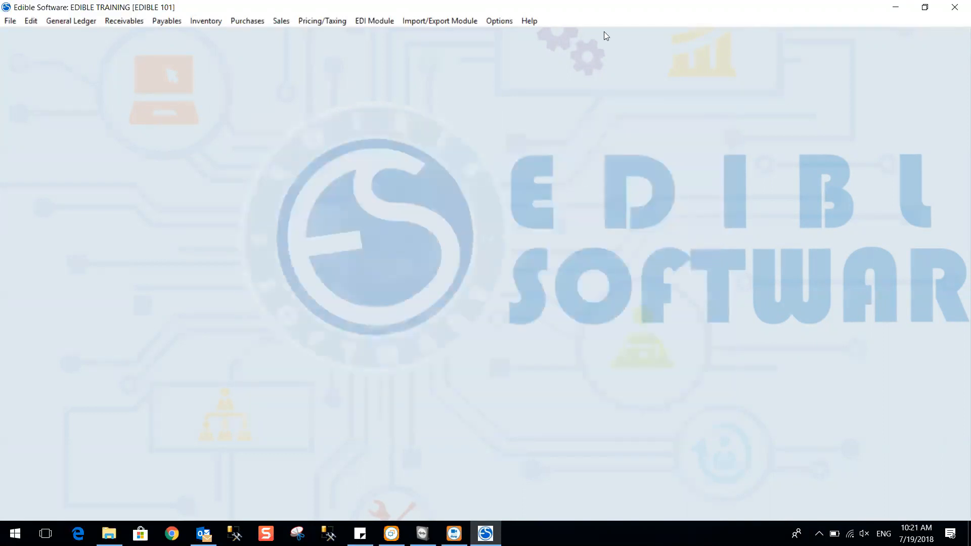
Start a new Inventory Open Credit Memo (Without Invoice) for the customer Carnival Fruit Company.
left_click(278, 23)
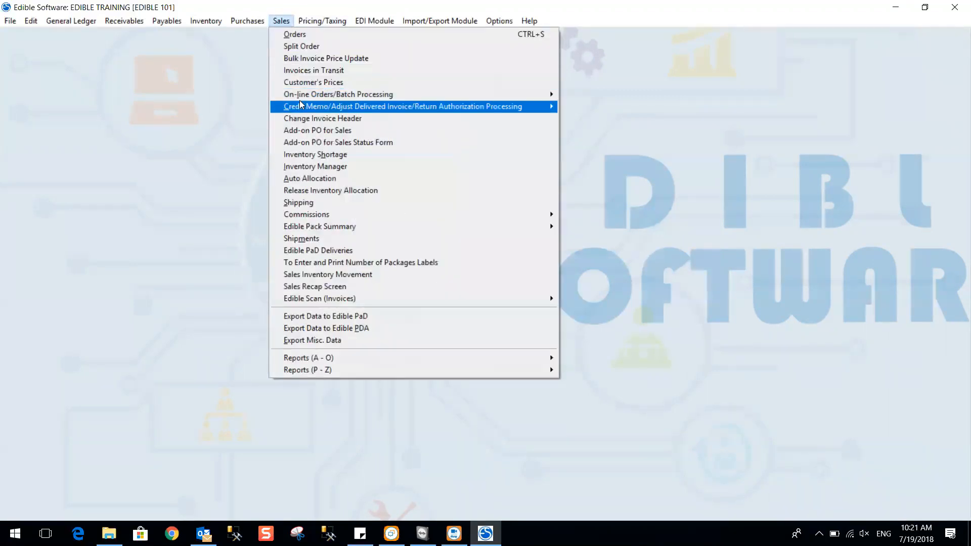
mouse_move(299, 103)
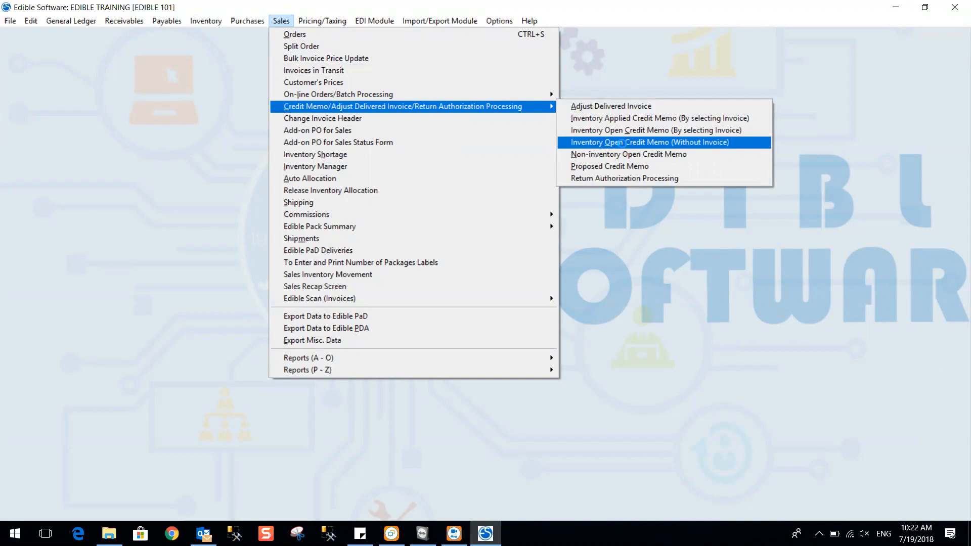
left_click(623, 147)
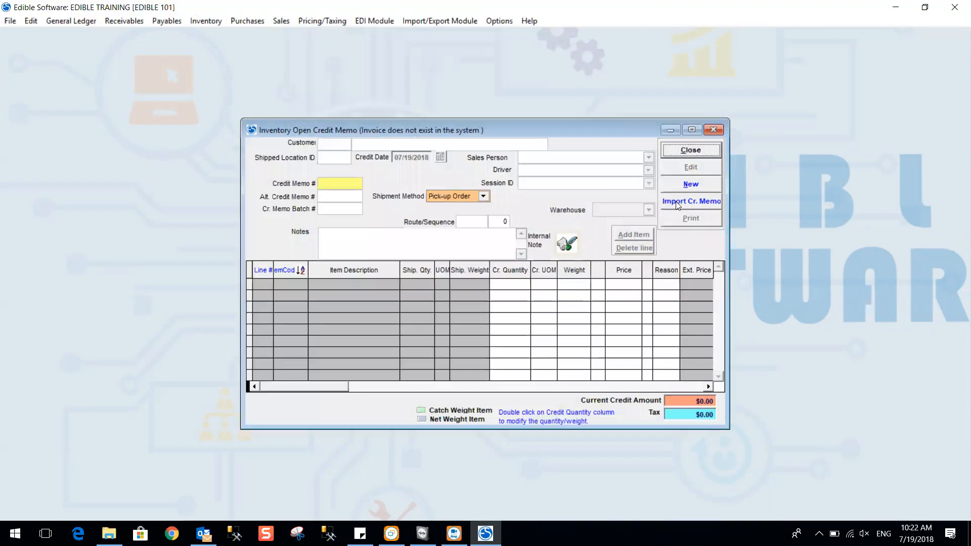
left_click(702, 183)
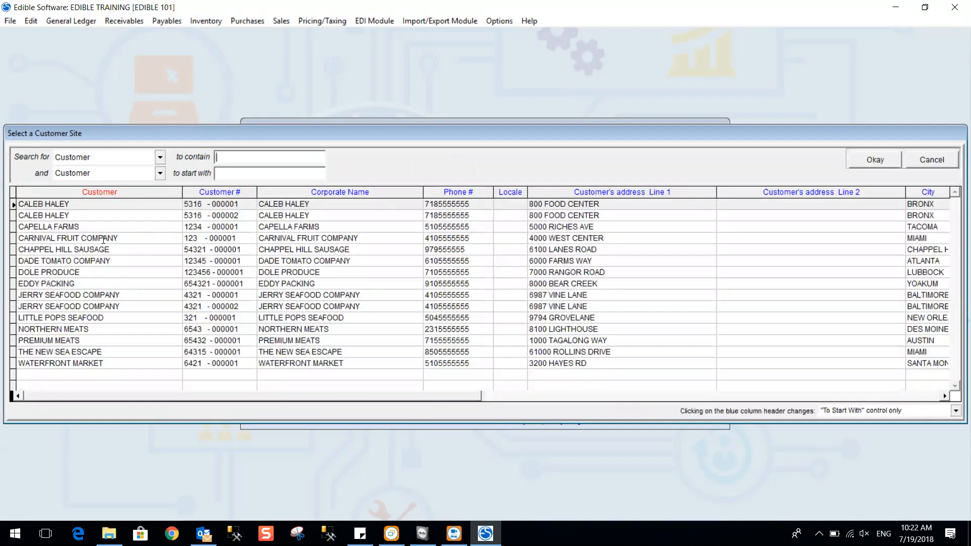
double_click(60, 238)
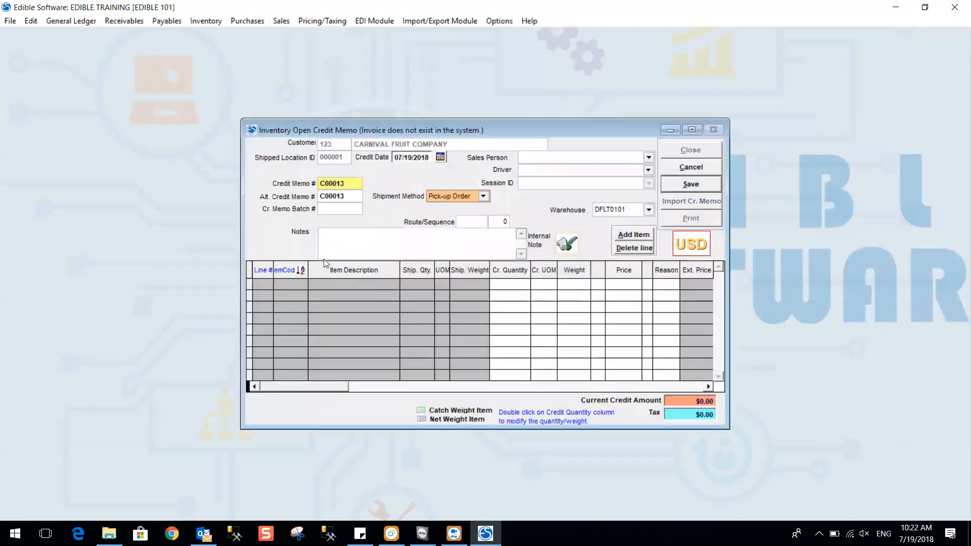
Add the inventory item CILANTRO to the credit memo with a quantity of 1 CS, leaving the lot expiration date blank.
left_click(647, 237)
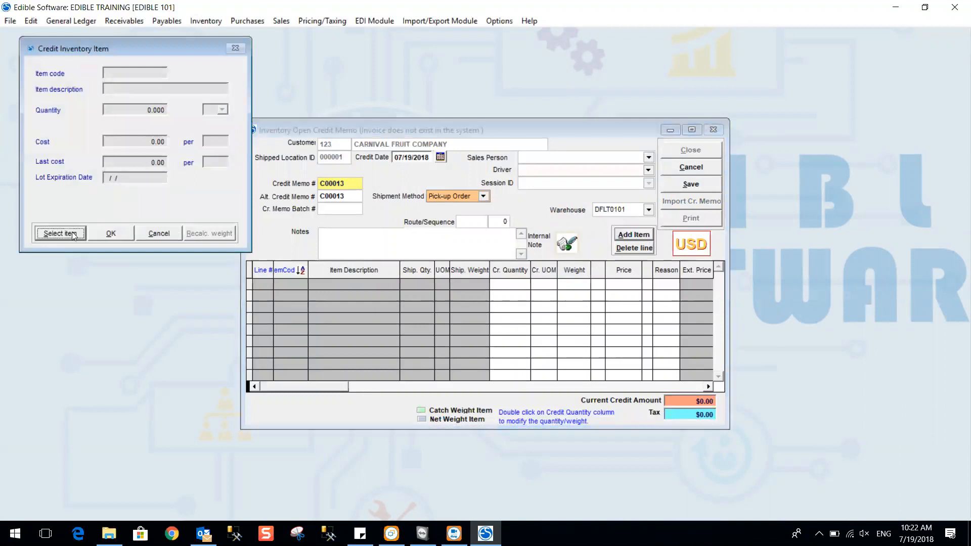
left_click(74, 234)
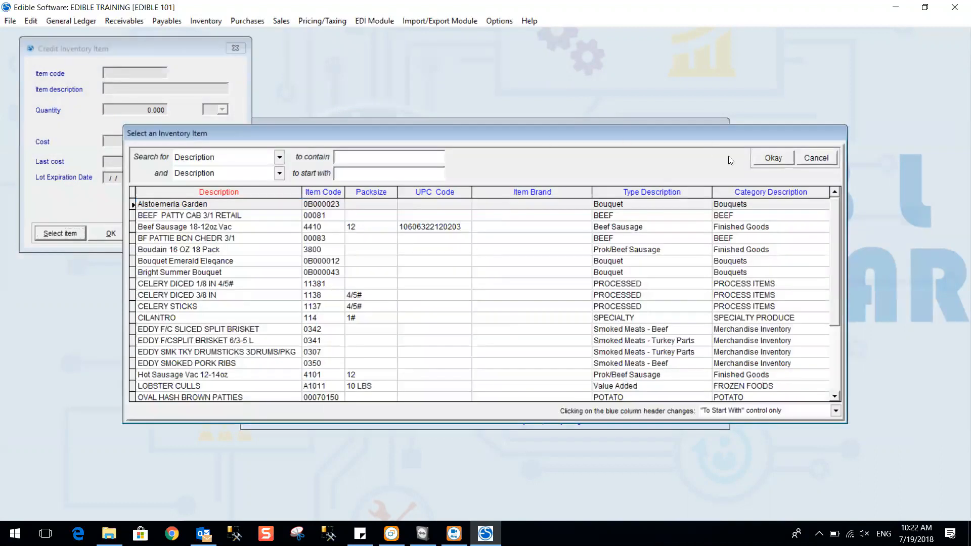
left_click(834, 158)
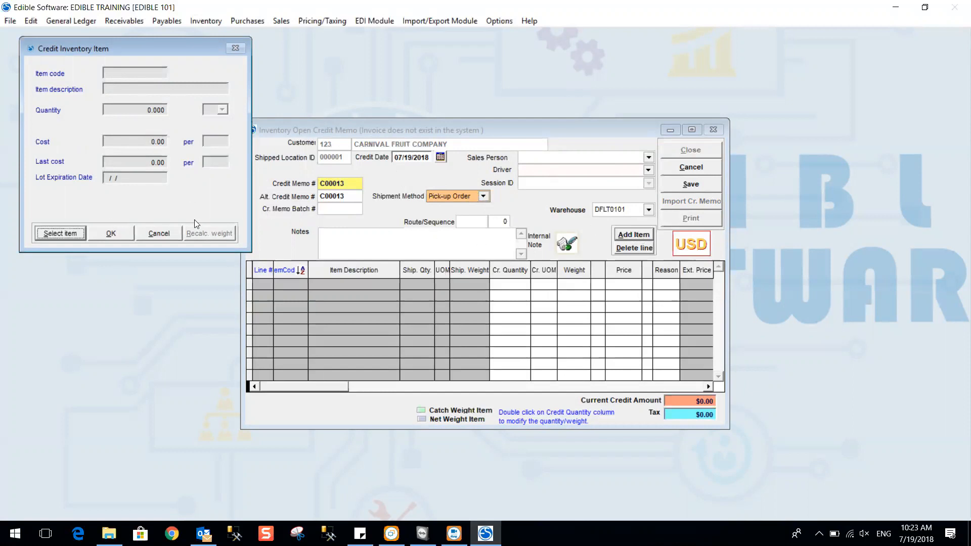
left_click(73, 235)
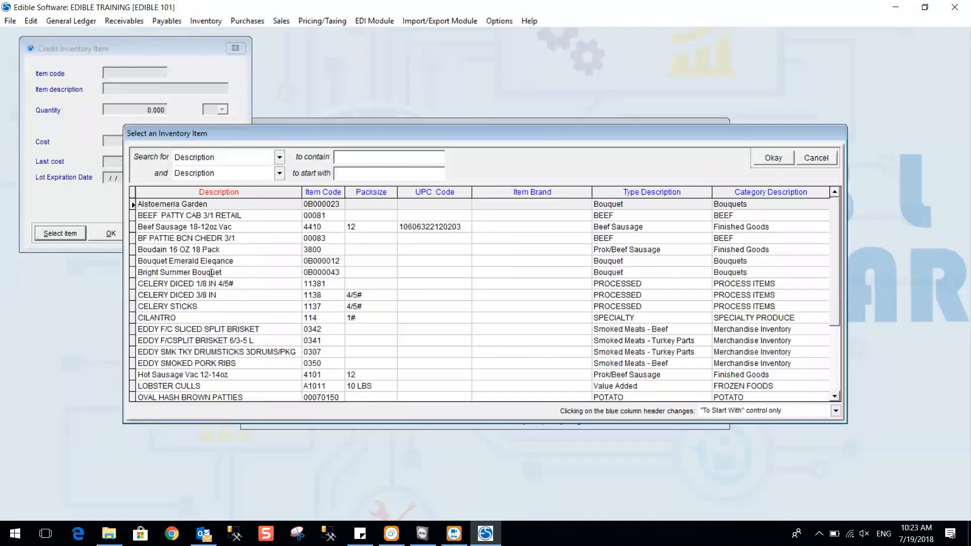
double_click(190, 318)
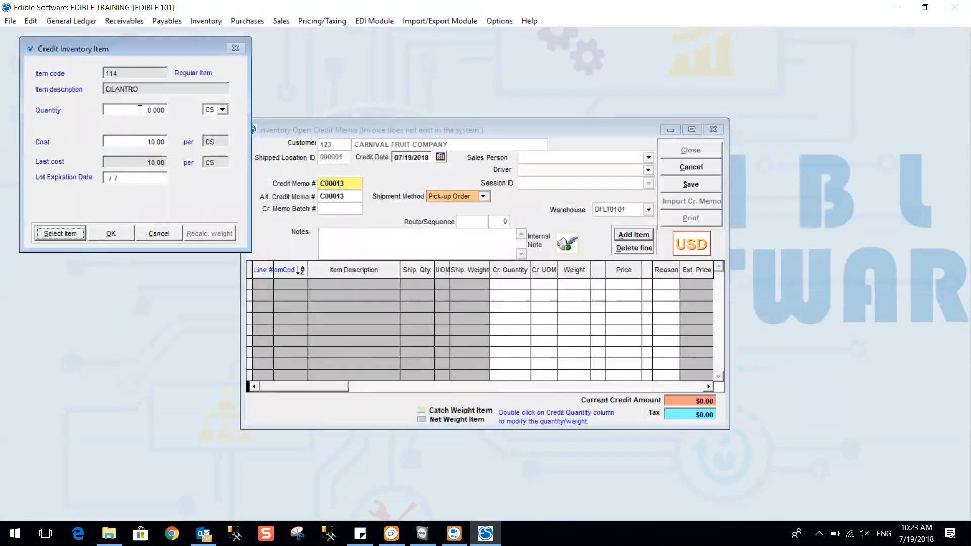
type("1 .")
key("Tab")
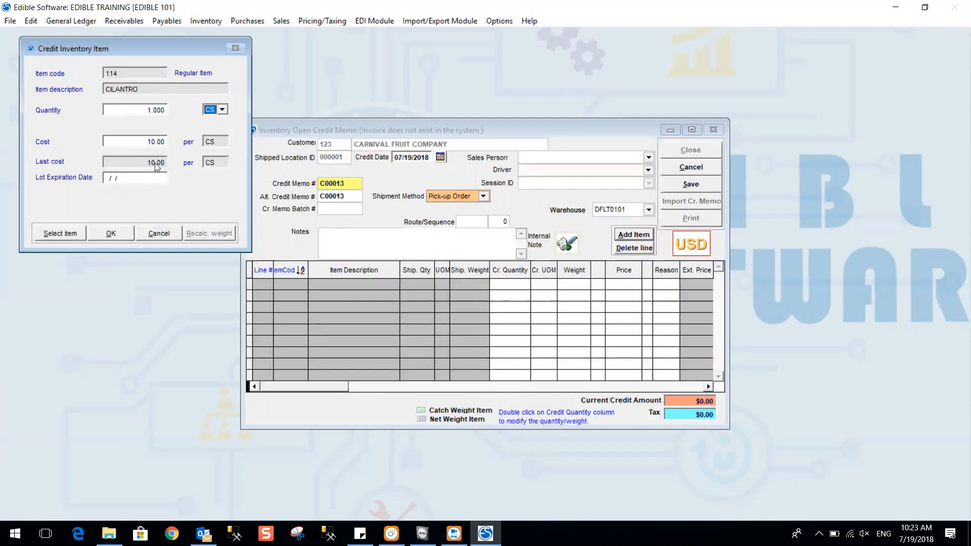
key("Tab")
left_click(125, 177)
double_click(125, 178)
left_click(120, 236)
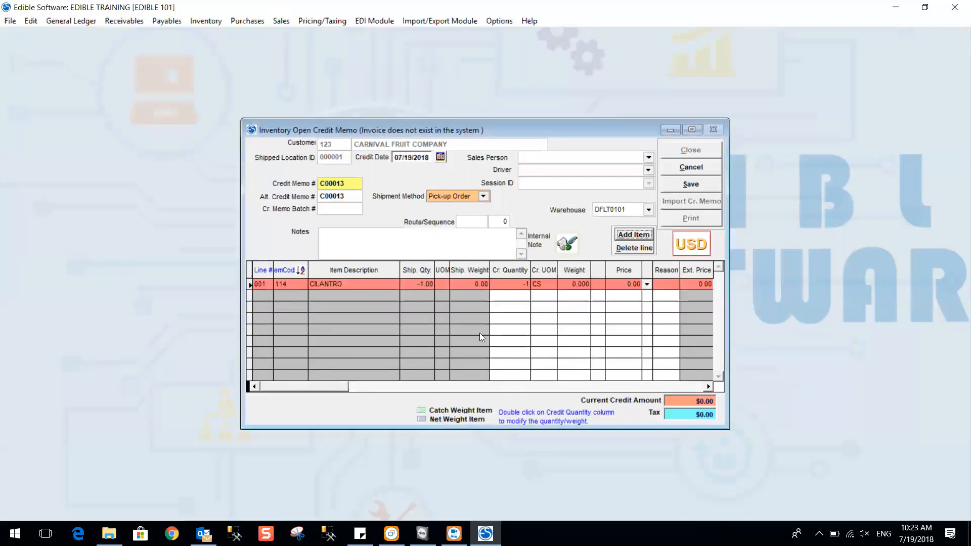
Set the CILANTRO line's price to 10.00 and its reason code to RET (Customer Return Product).
left_click(623, 284)
type("5")
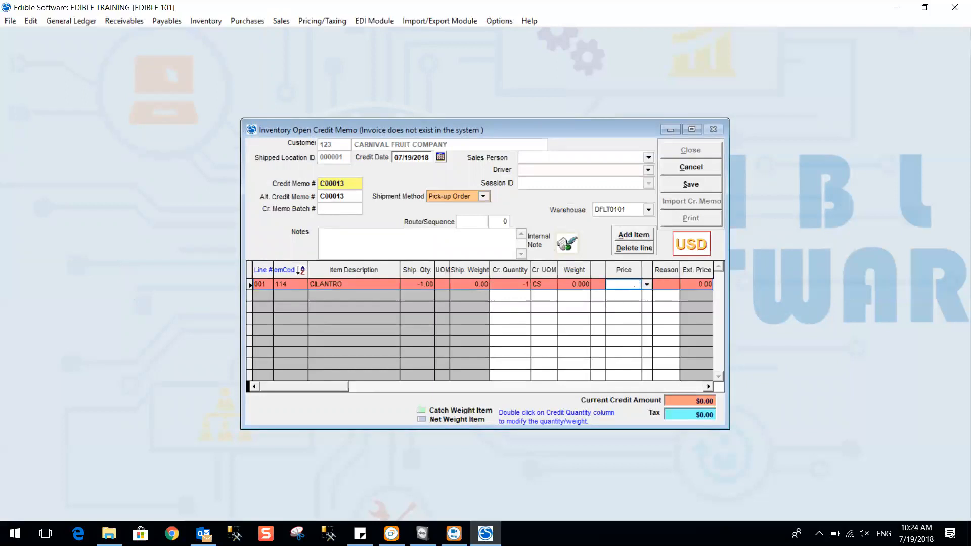
type("10.00")
key("Tab")
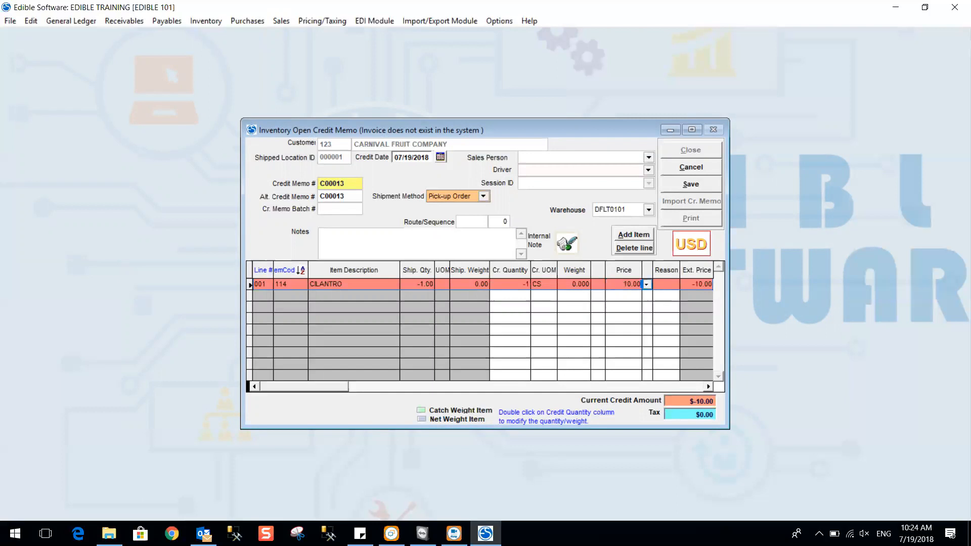
left_click(670, 285)
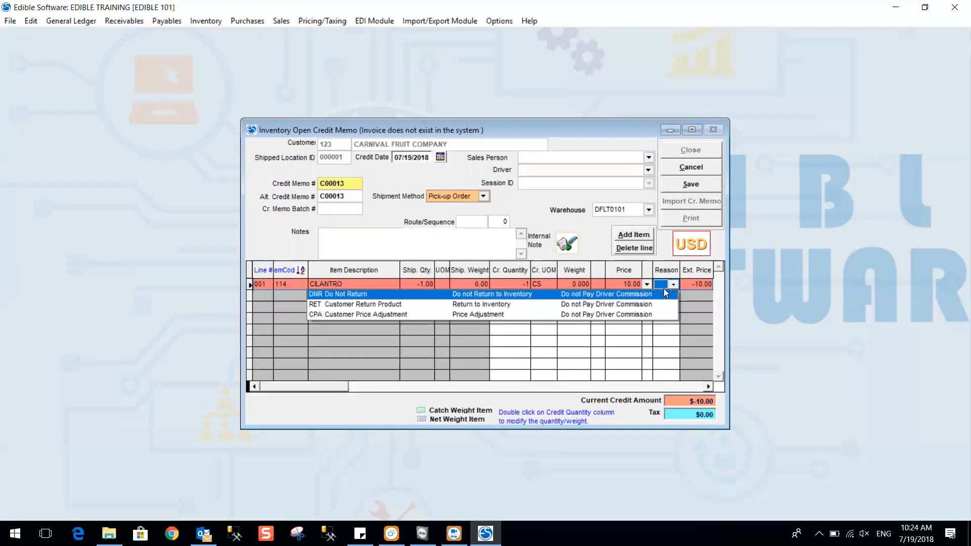
left_click(657, 302)
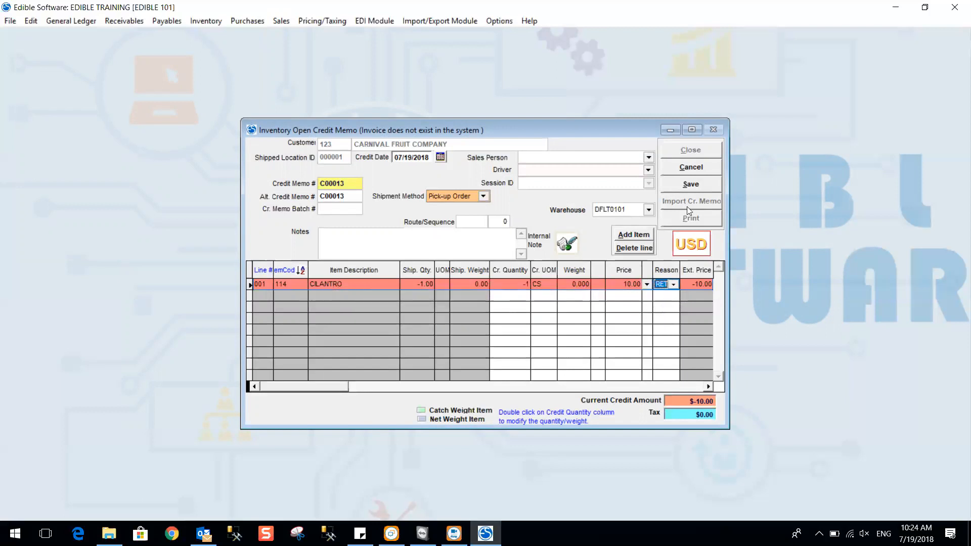
Save the CILANTRO credit memo, accepting the inventory cost as entered, and close the form.
left_click(697, 184)
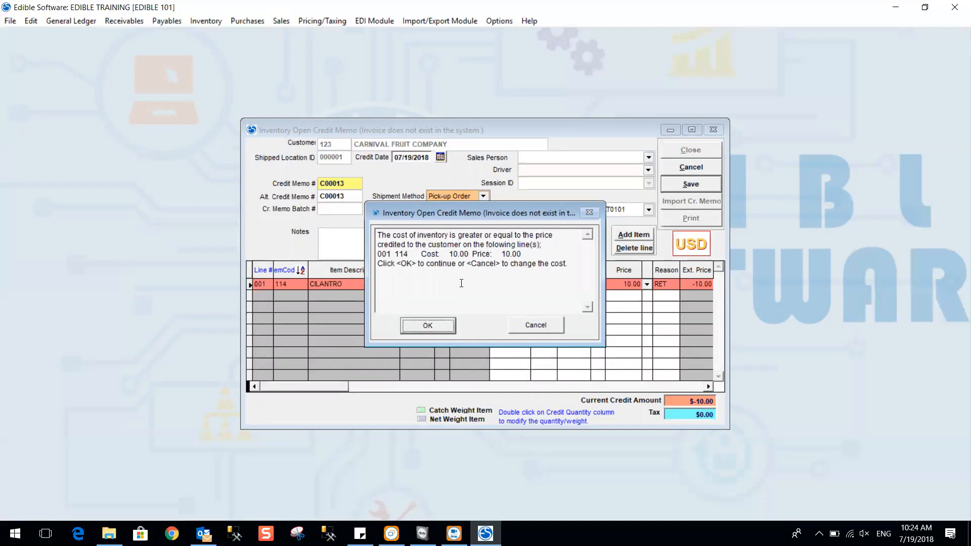
left_click(447, 327)
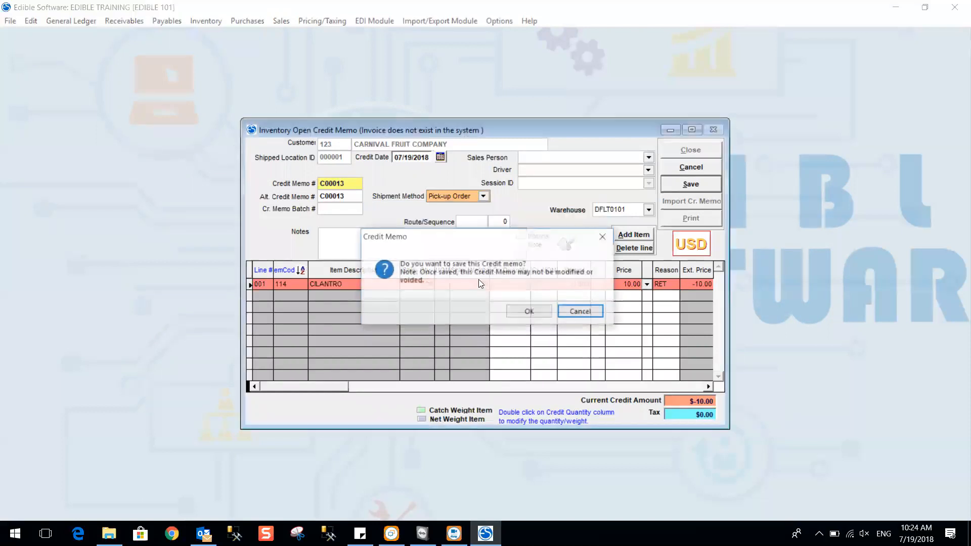
left_click(529, 312)
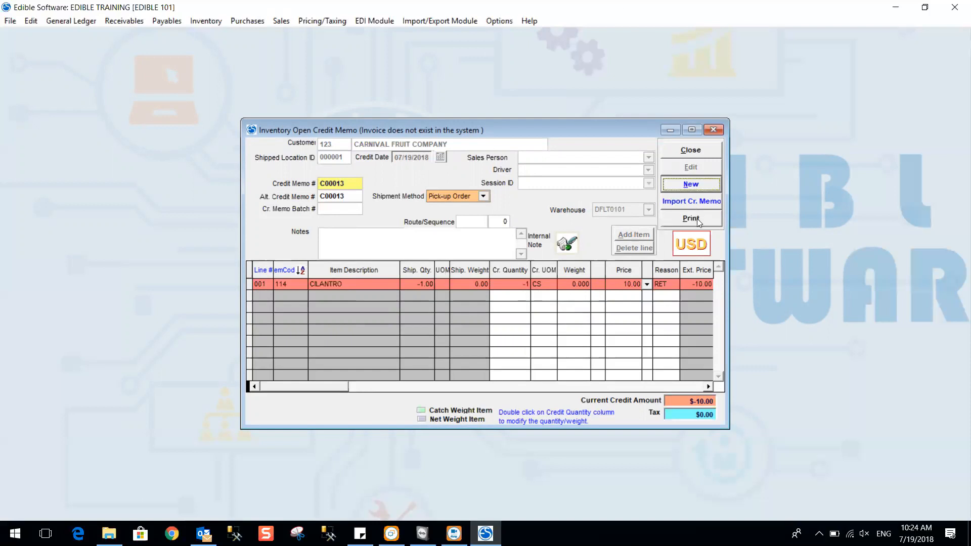
left_click(704, 152)
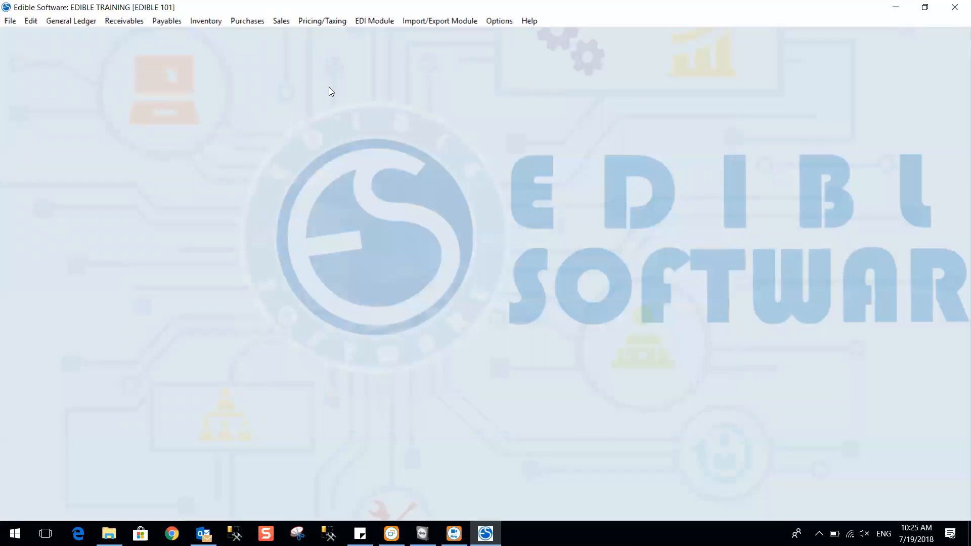
Start a new Non-Inventory Open Credit Memo for the second Jerry Seafood Company site.
left_click(315, 20)
mouse_move(281, 20)
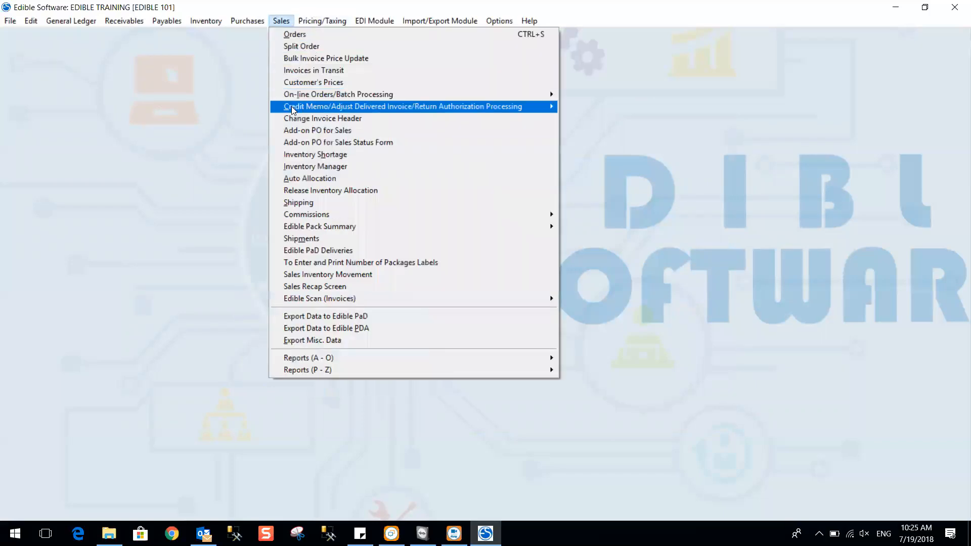
mouse_move(283, 107)
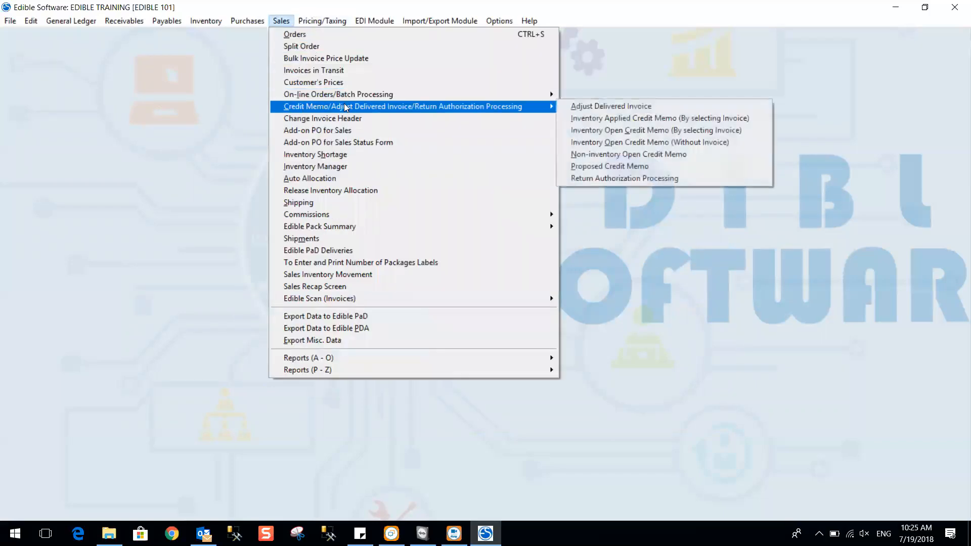
left_click(613, 158)
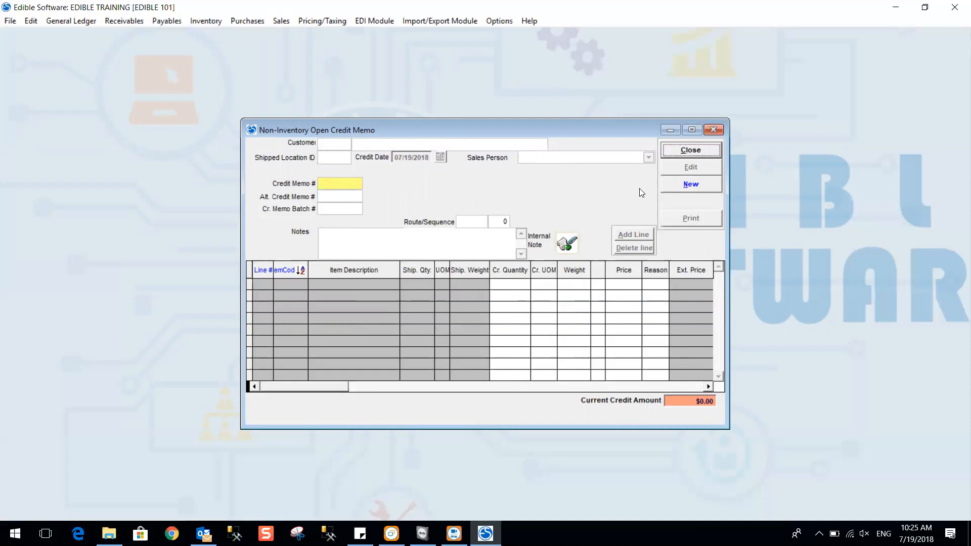
left_click(710, 189)
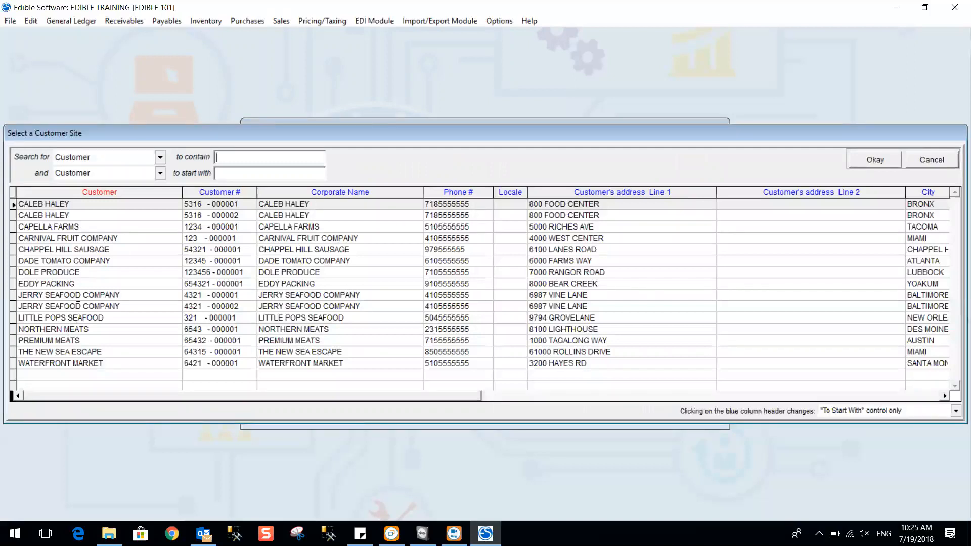
left_click(78, 306)
double_click(78, 306)
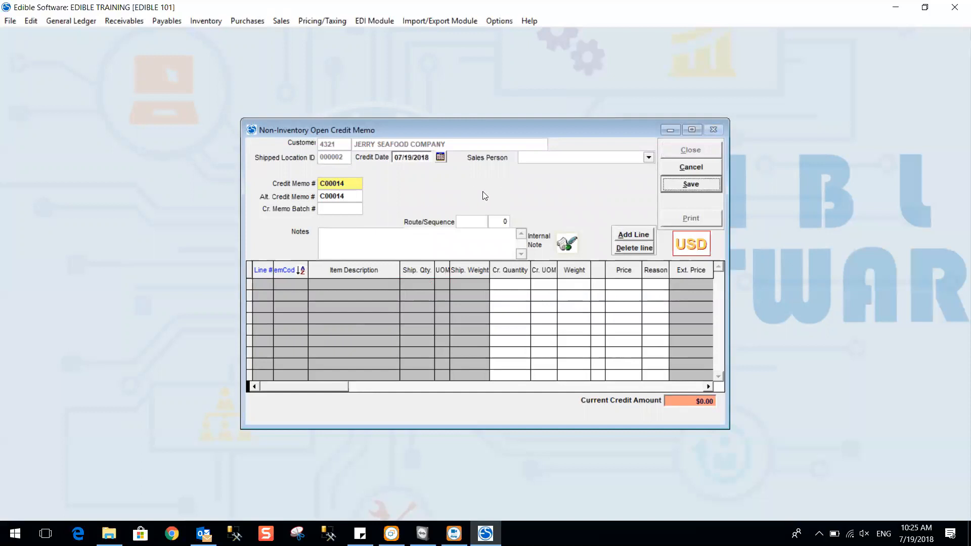
Add a Credit Amount line to the non-inventory credit memo with a credit quantity of -1 and a price of 25.00.
left_click_drag(413, 157, 400, 157)
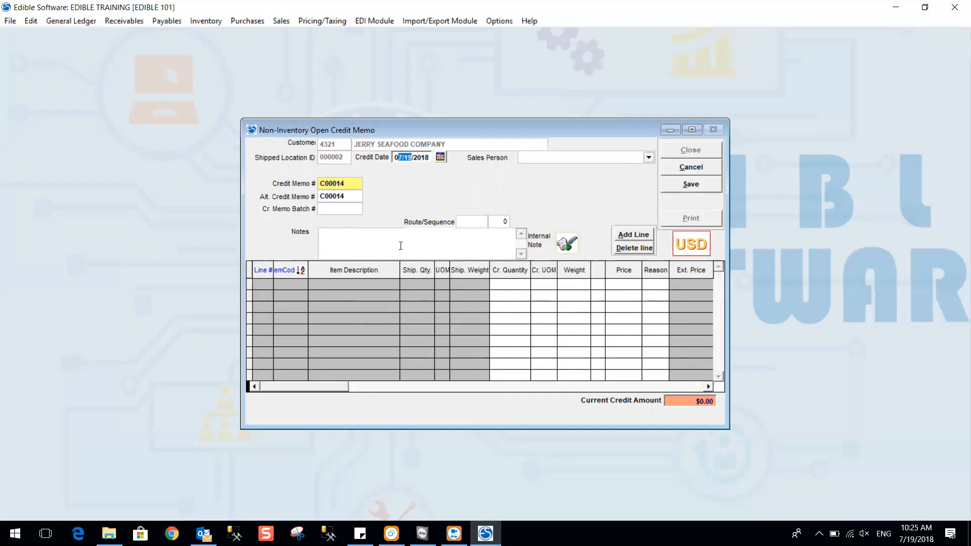
left_click_drag(352, 197, 325, 212)
left_click(645, 237)
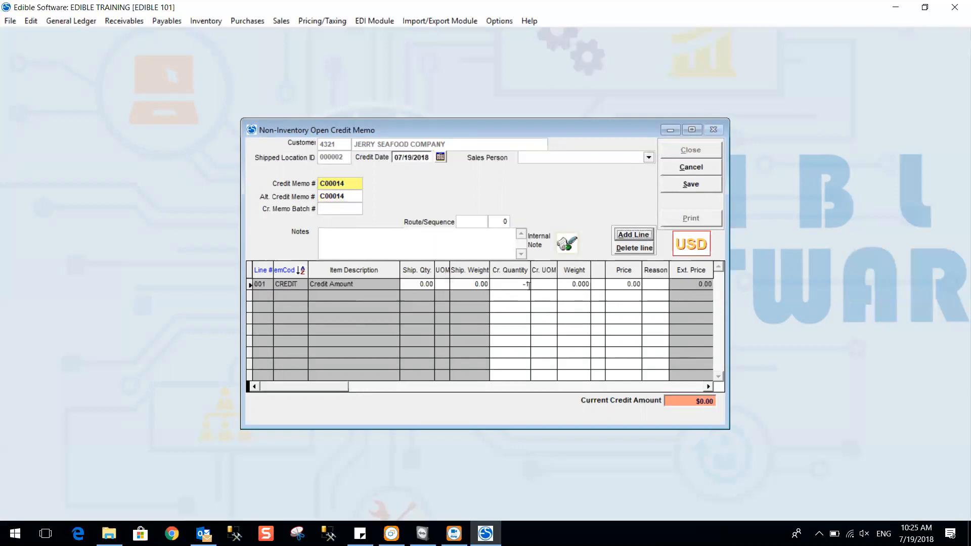
left_click(624, 284)
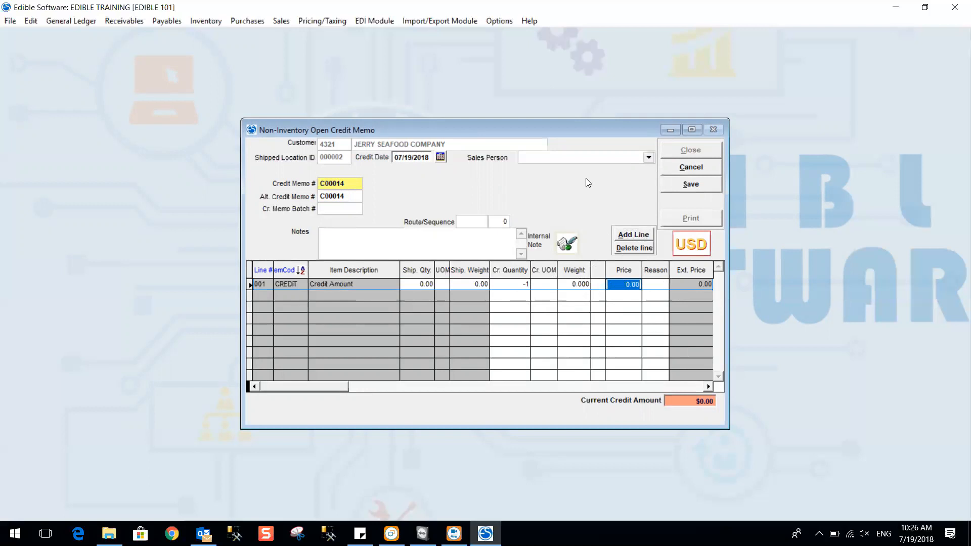
type("25.")
key("Tab")
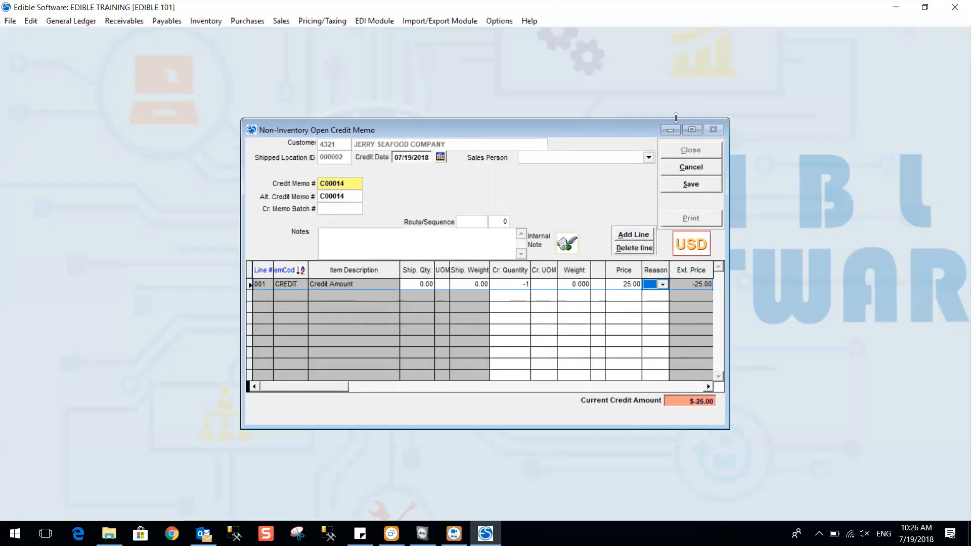
Set the Credit Amount line's reason code to DIS (Discount) and save the credit memo.
left_click(663, 284)
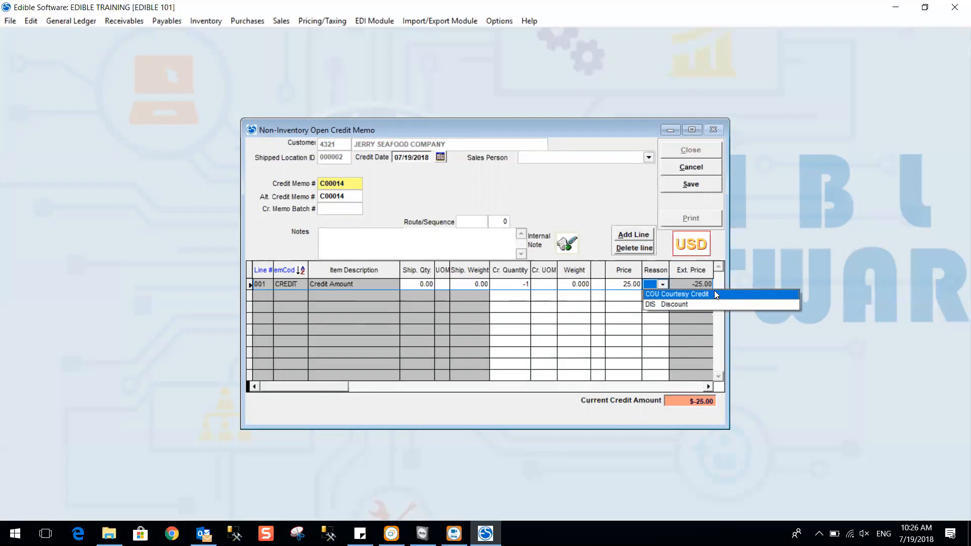
left_click(679, 303)
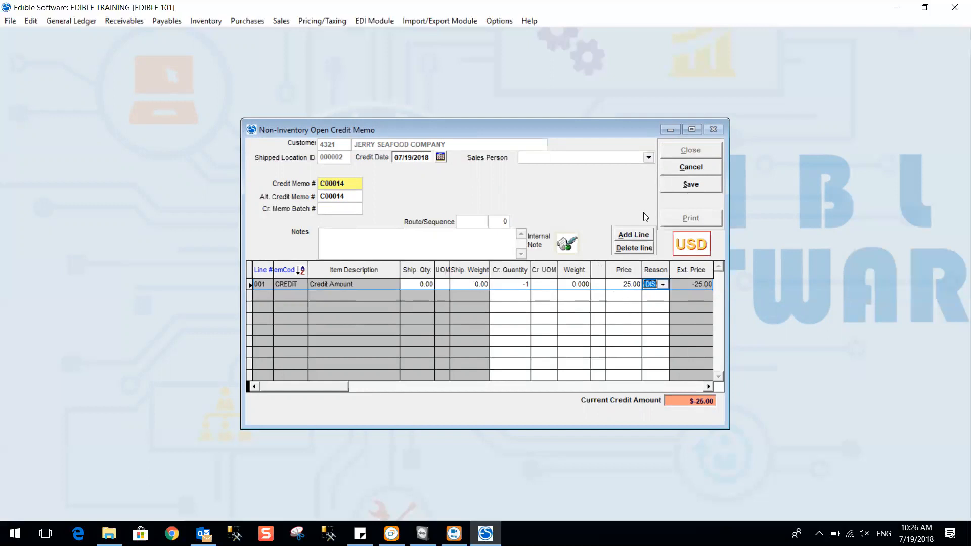
left_click(692, 188)
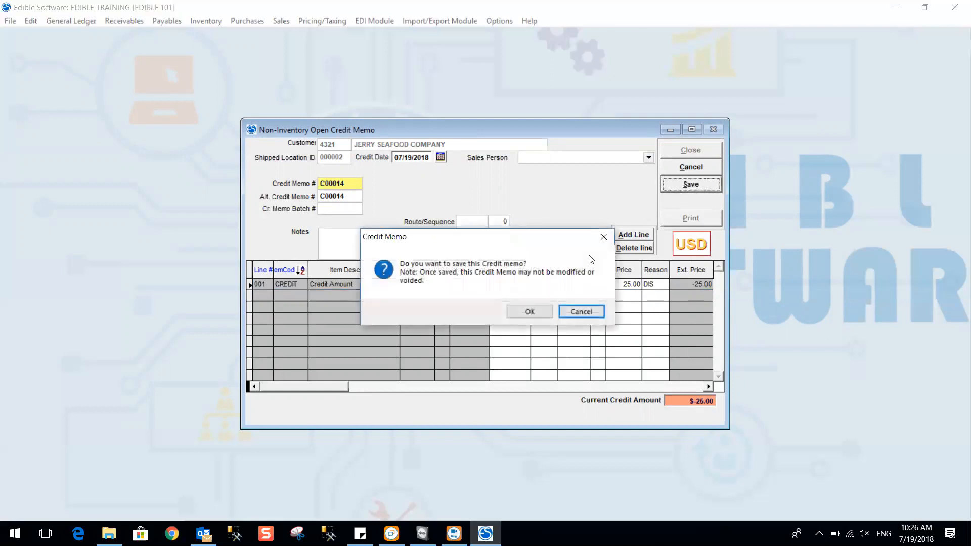
left_click(530, 312)
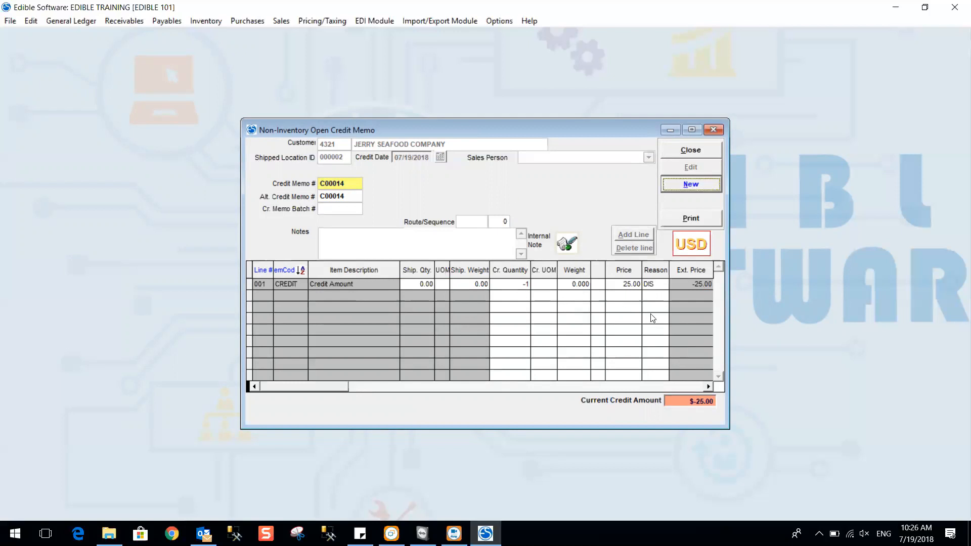
Preview the saved credit memo's plain-paper printout, then close the preview and the credit memo form.
left_click(700, 217)
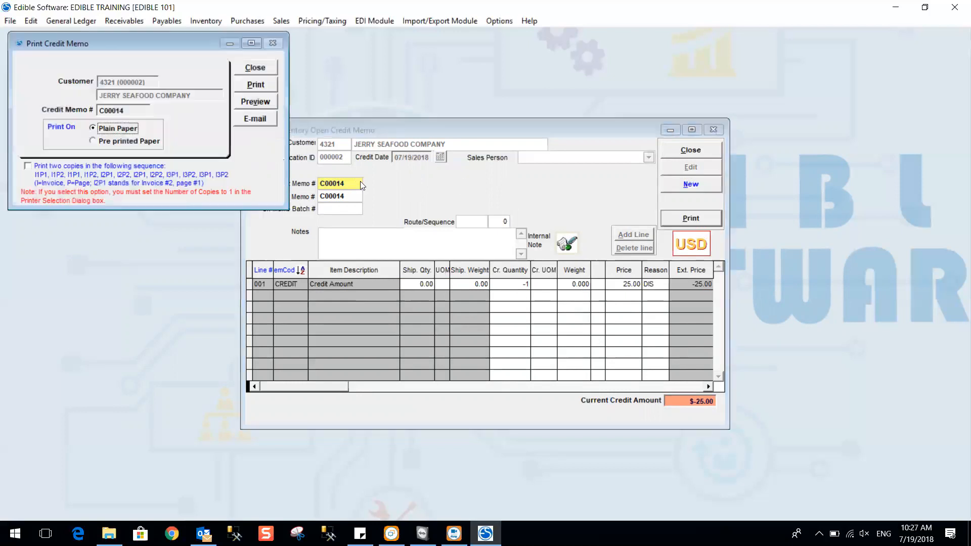
left_click(257, 104)
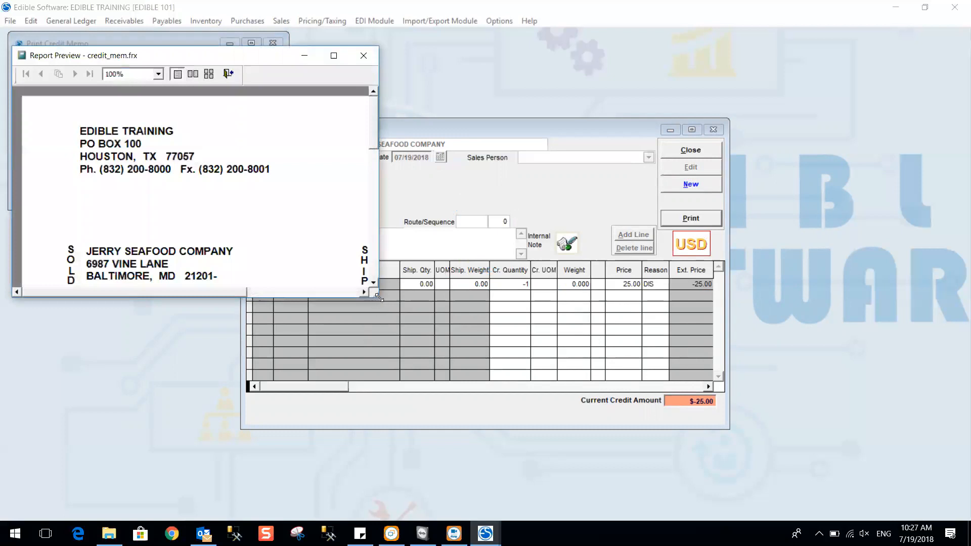
left_click_drag(379, 298, 593, 487)
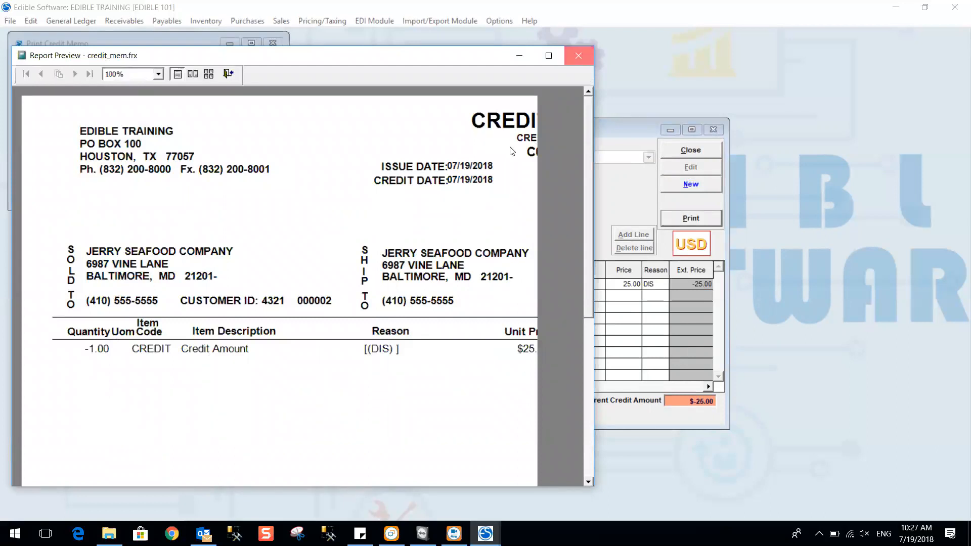
left_click(579, 55)
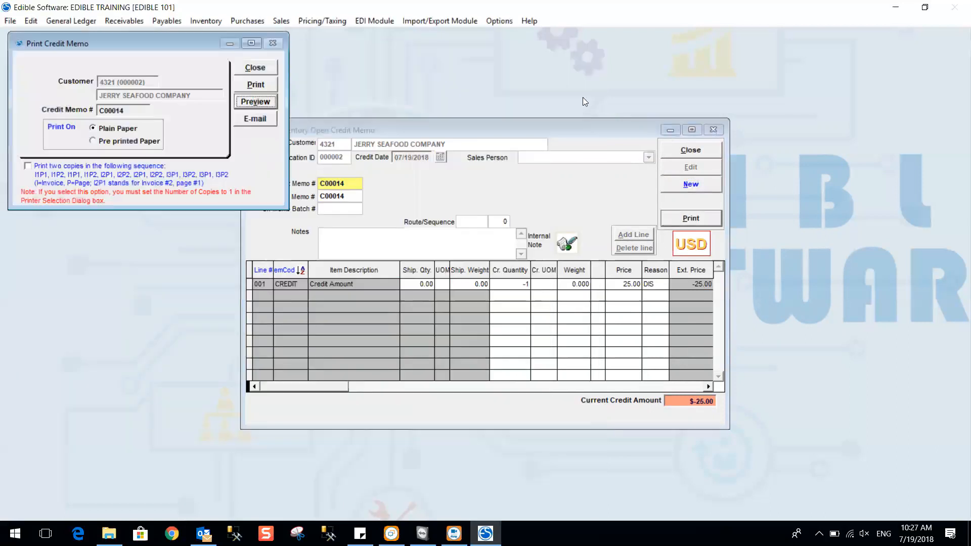
left_click(268, 68)
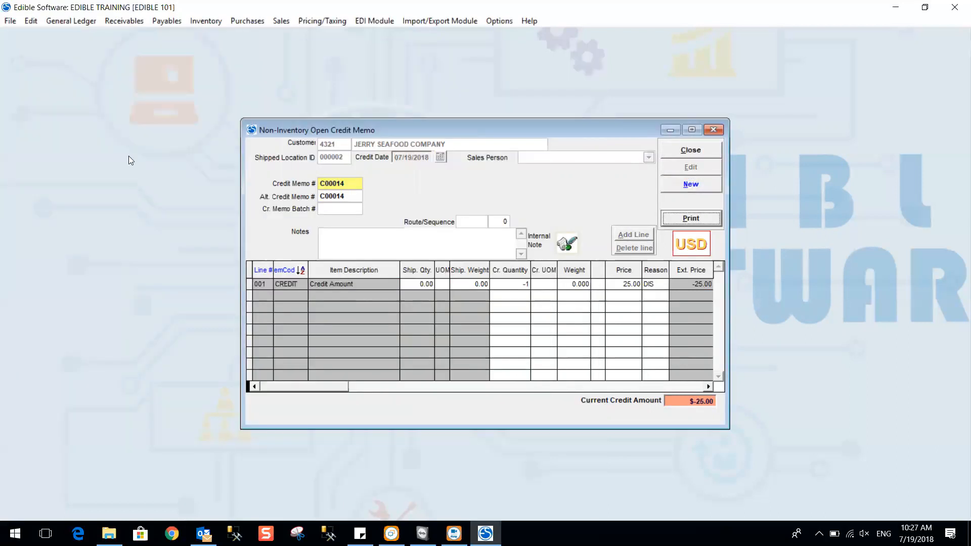
left_click(697, 149)
Open Return Authorization Processing from the sales functions and maximize its window.
left_click(329, 21)
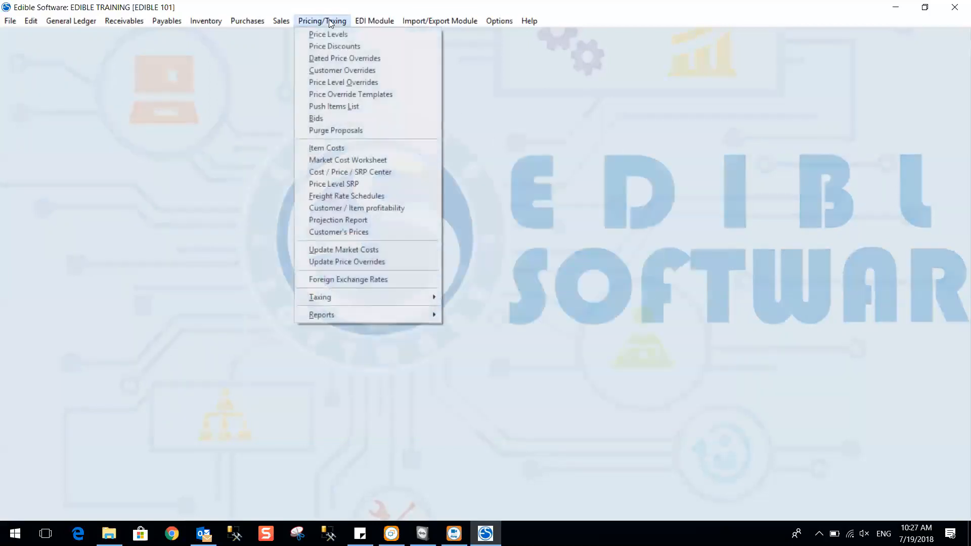
mouse_move(288, 20)
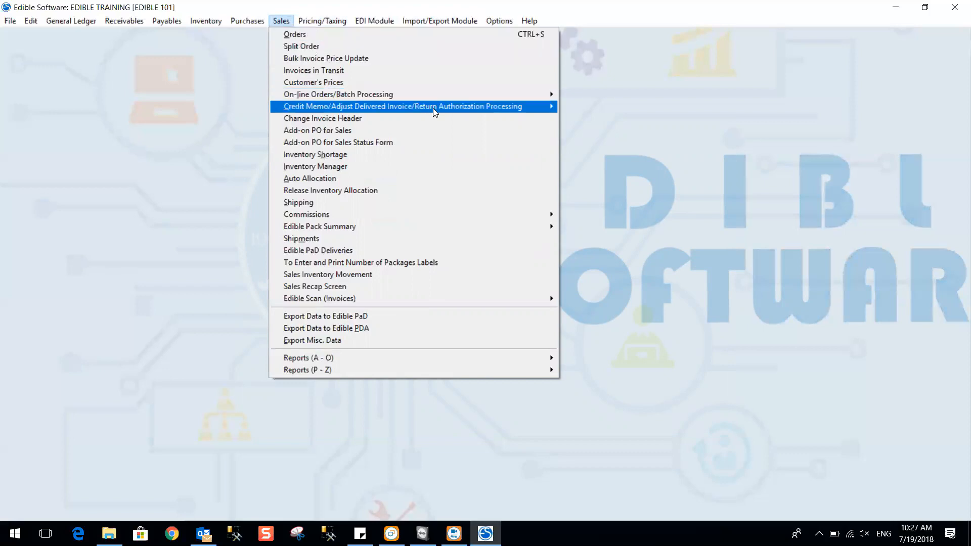
mouse_move(553, 110)
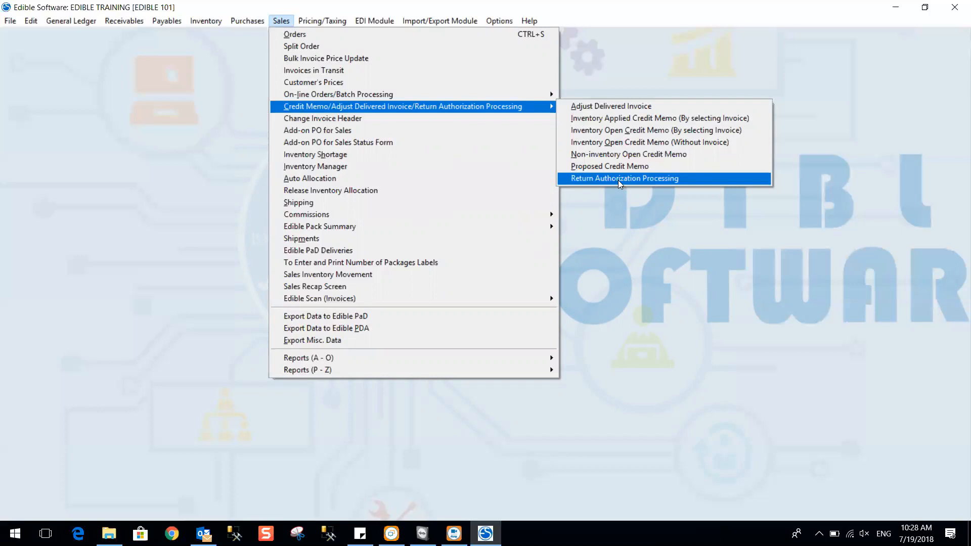
left_click(618, 180)
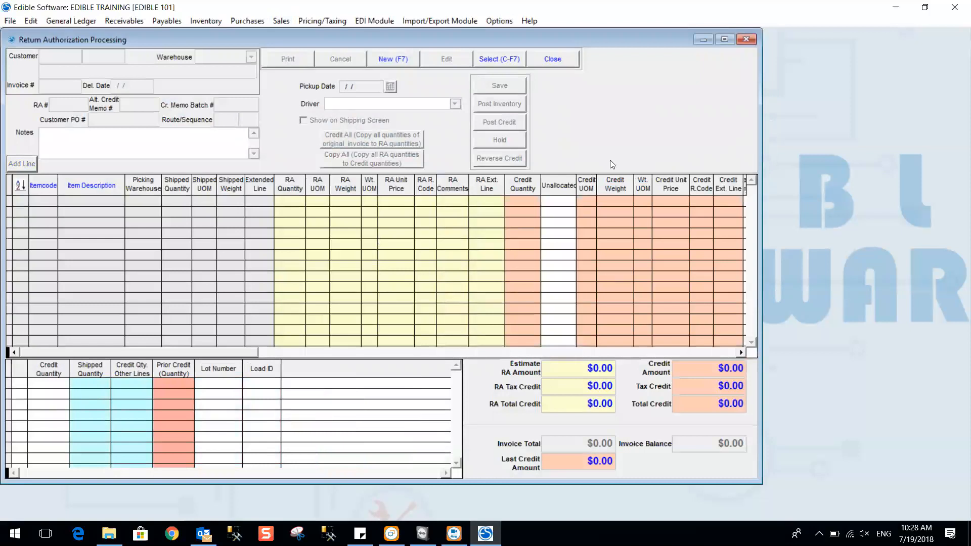
left_click_drag(478, 38, 555, 46)
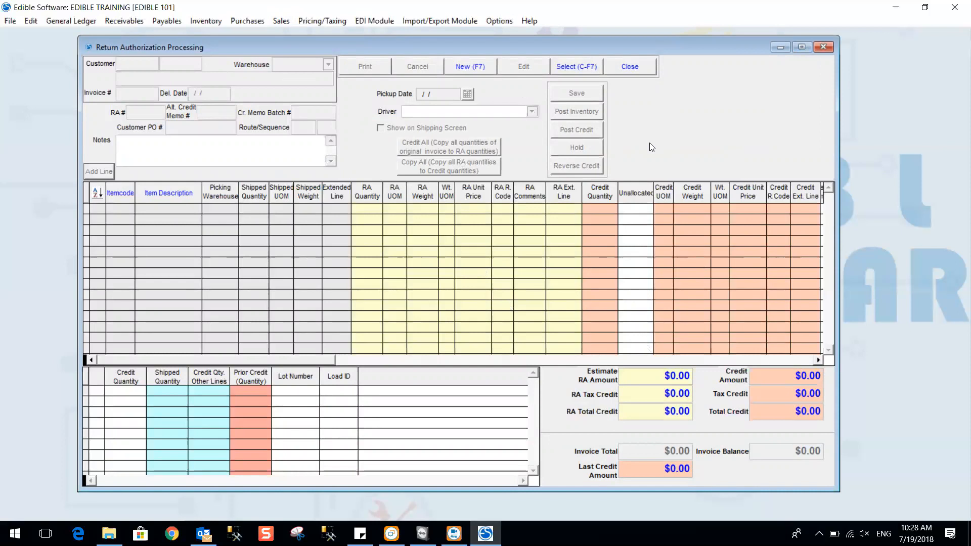
left_click(803, 47)
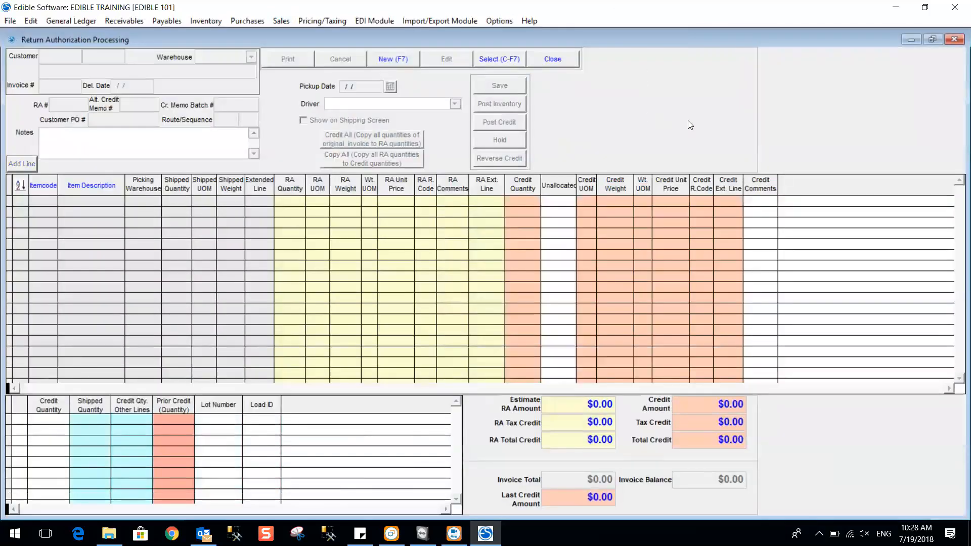
Start a new return authorization from the billed Waterfront Market invoice.
left_click(400, 61)
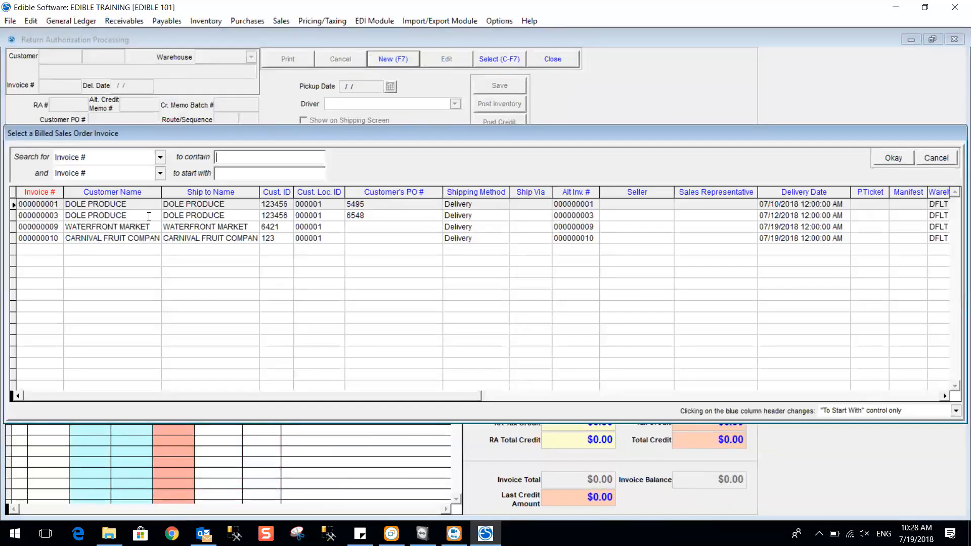
left_click(99, 227)
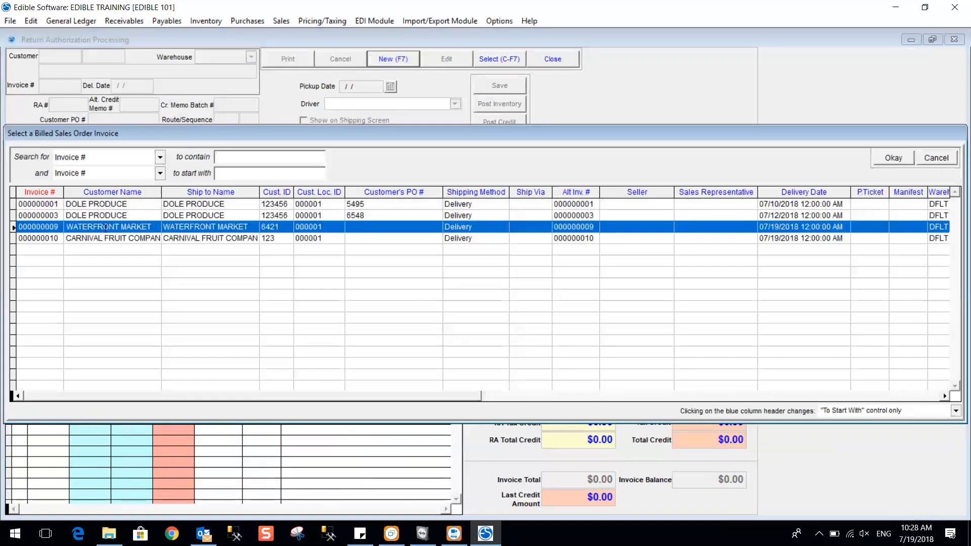
double_click(105, 228)
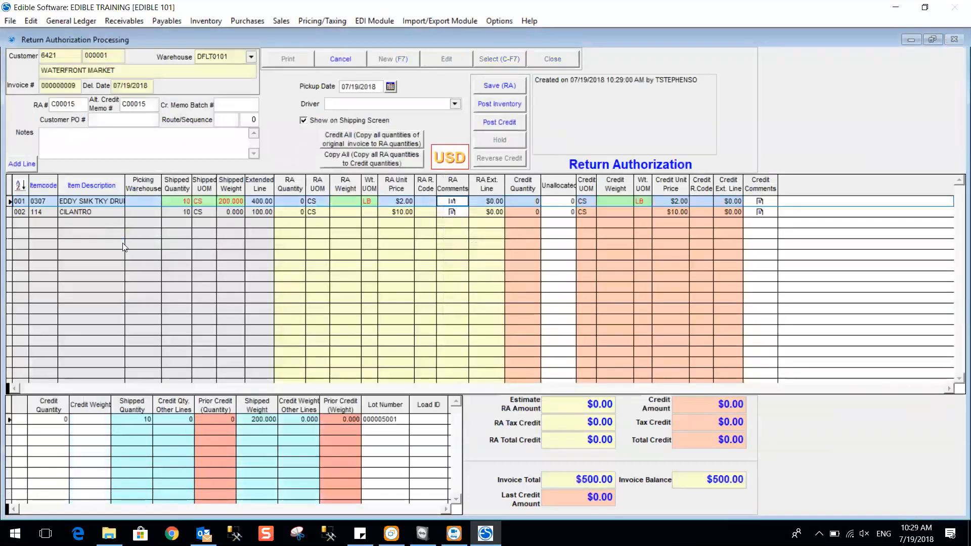
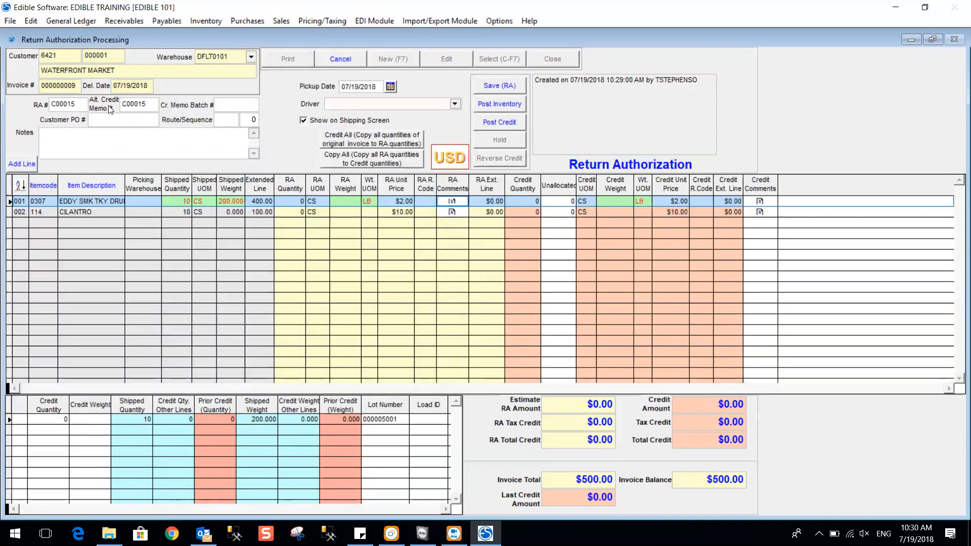
Review the alternate credit memo, batch and notes fields, then add a second line for item 0307 (EDDY SMK TKY).
left_click(136, 105)
double_click(135, 104)
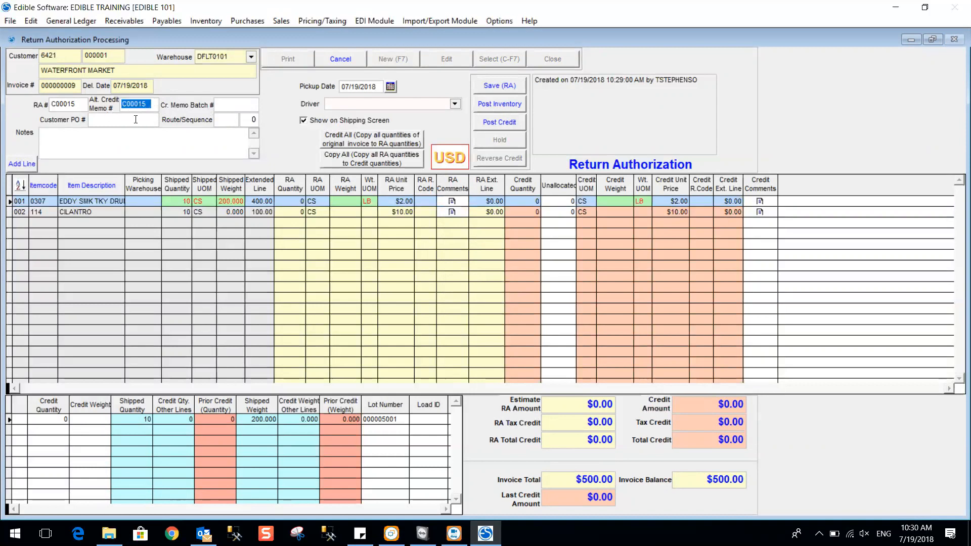
left_click(225, 104)
left_click(167, 150)
left_click(24, 168)
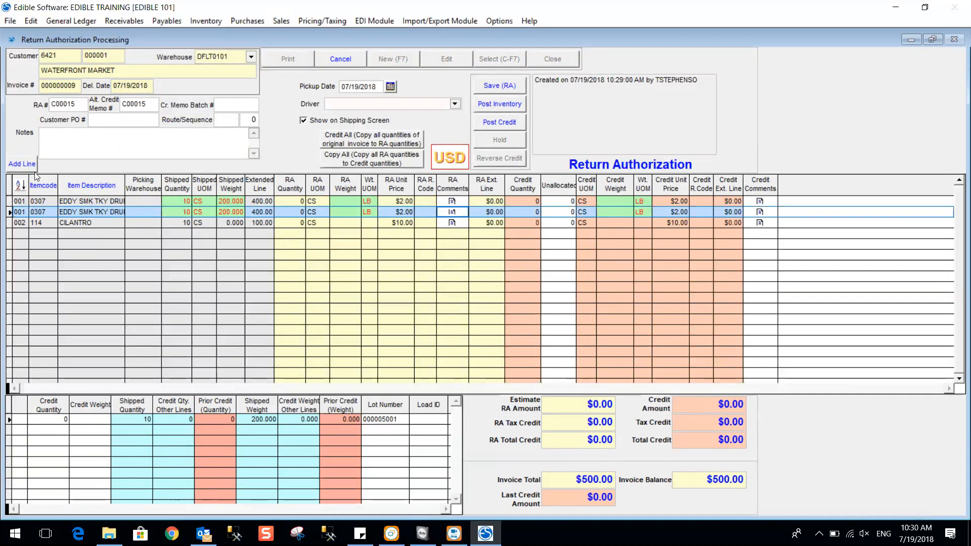
Set the first item 0307 line's RA quantity to -5 CS with credit code RET (Customer Return Product).
left_click(287, 201)
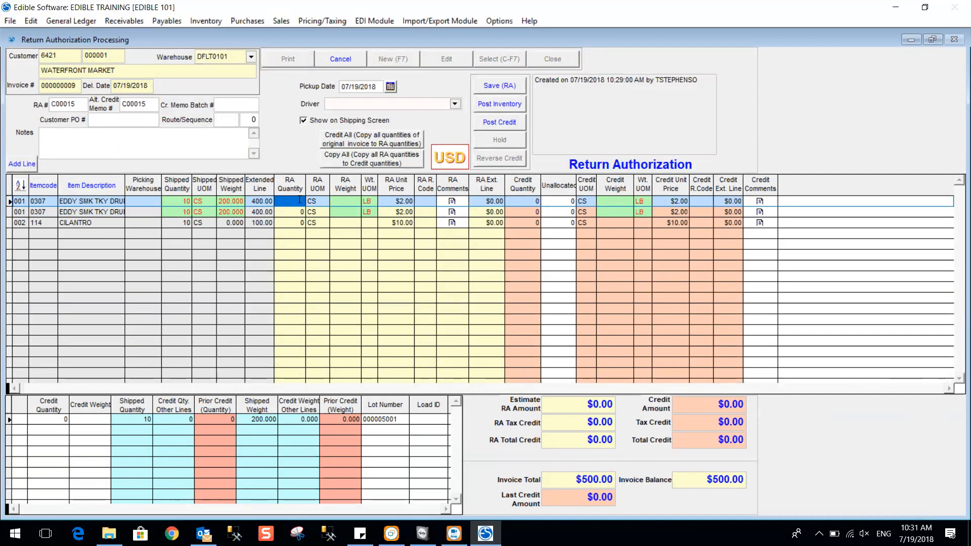
type("1")
key("Tab")
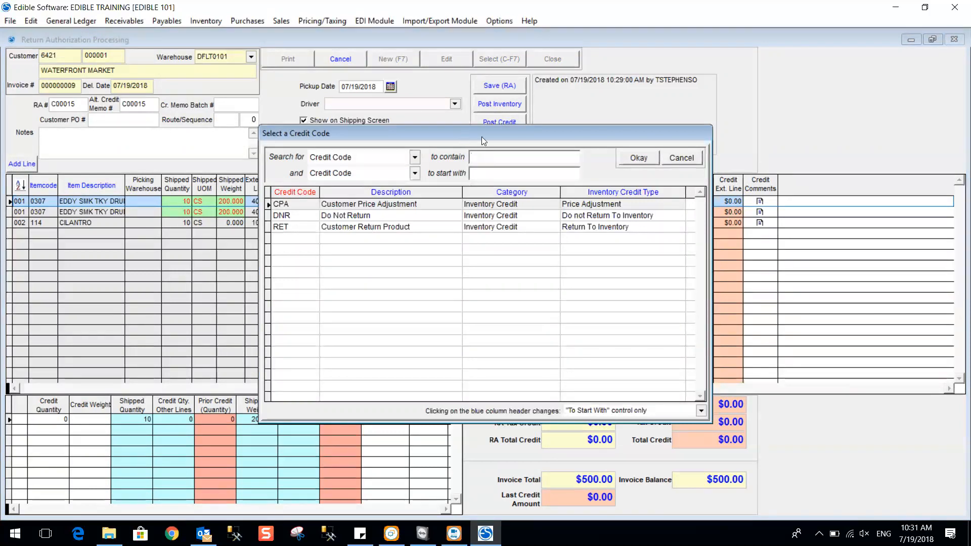
left_click_drag(481, 136, 628, 182)
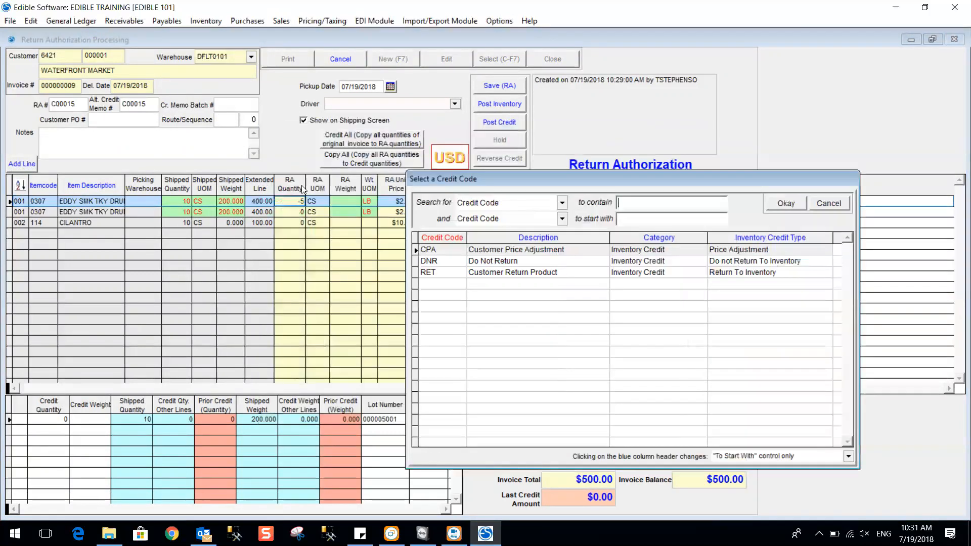
double_click(524, 274)
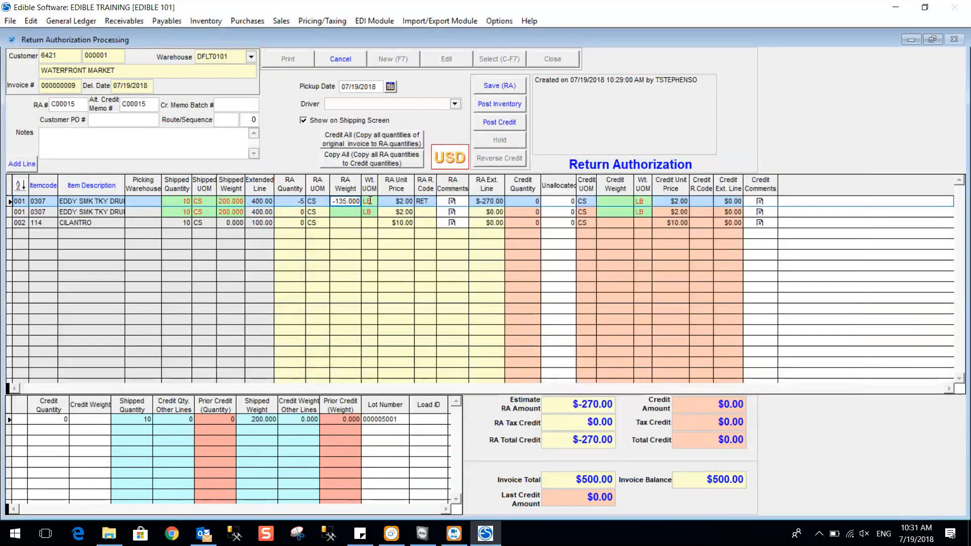
Set the RA weight of the first item 0307 line to -125 LB, keeping the unit price at $2.00.
left_click(406, 201)
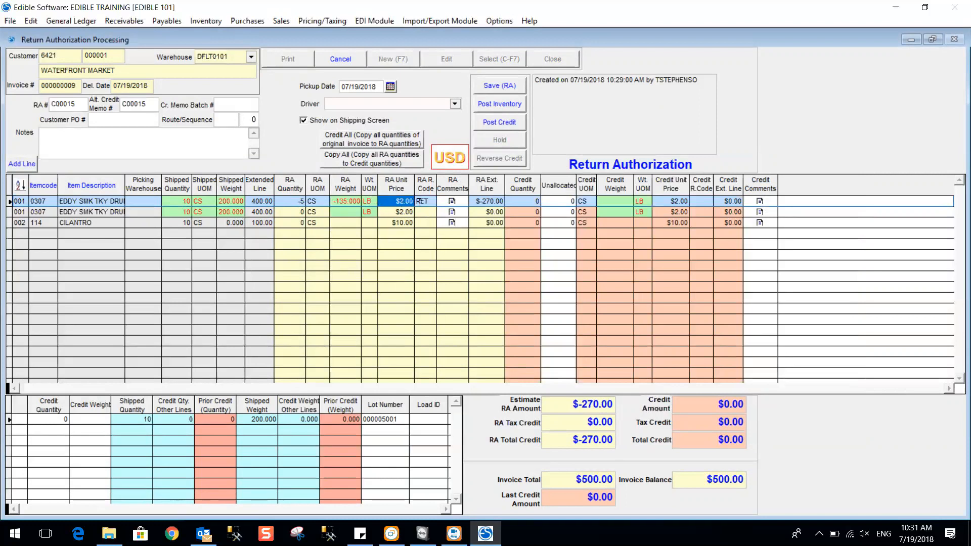
left_click(333, 200)
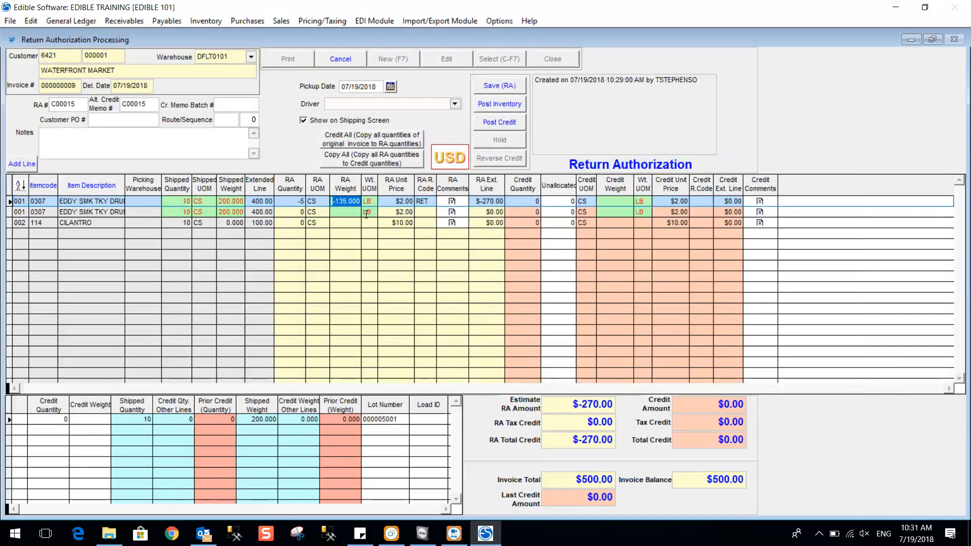
type("125")
key("Tab")
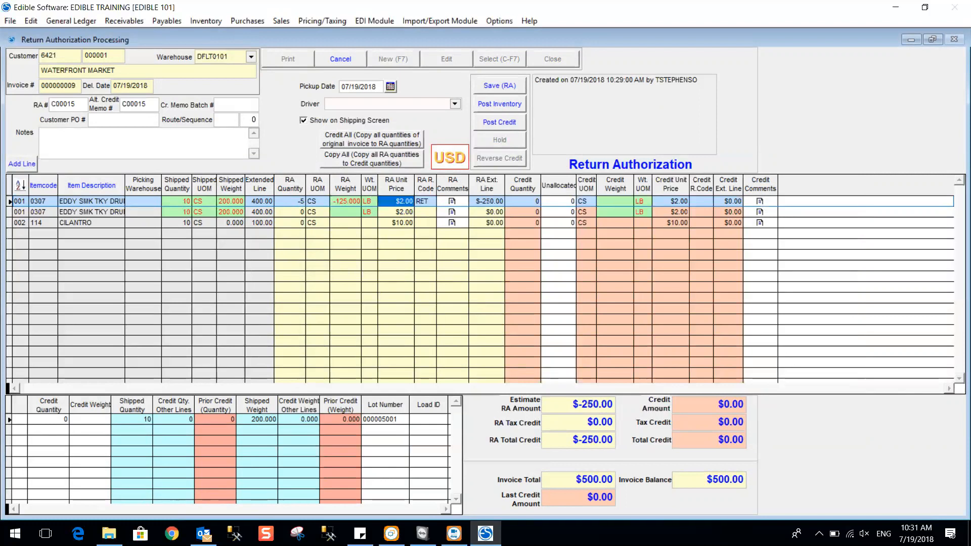
Add the RA comment "Test Notes" to the first item 0307 line and save the return authorization.
left_click(453, 202)
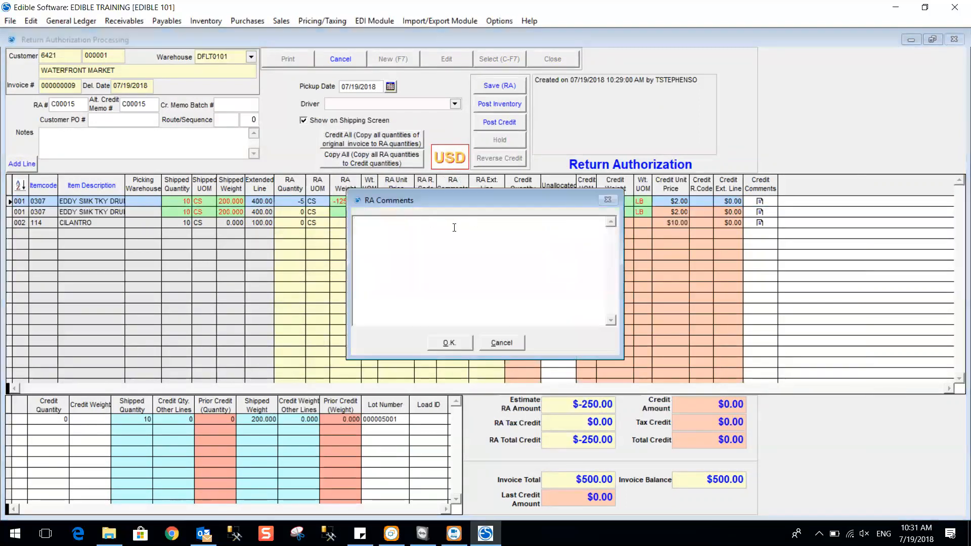
type("Test Notes")
left_click(460, 346)
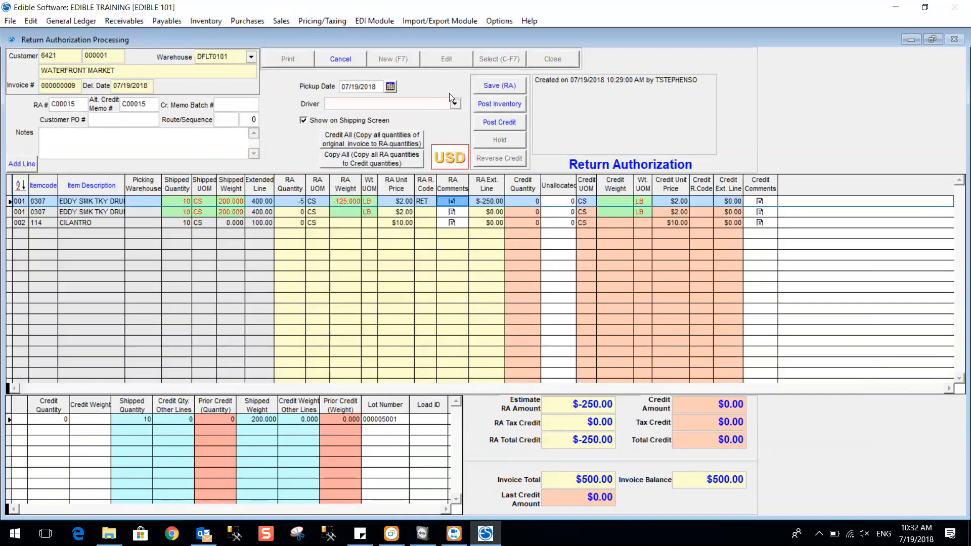
left_click(509, 88)
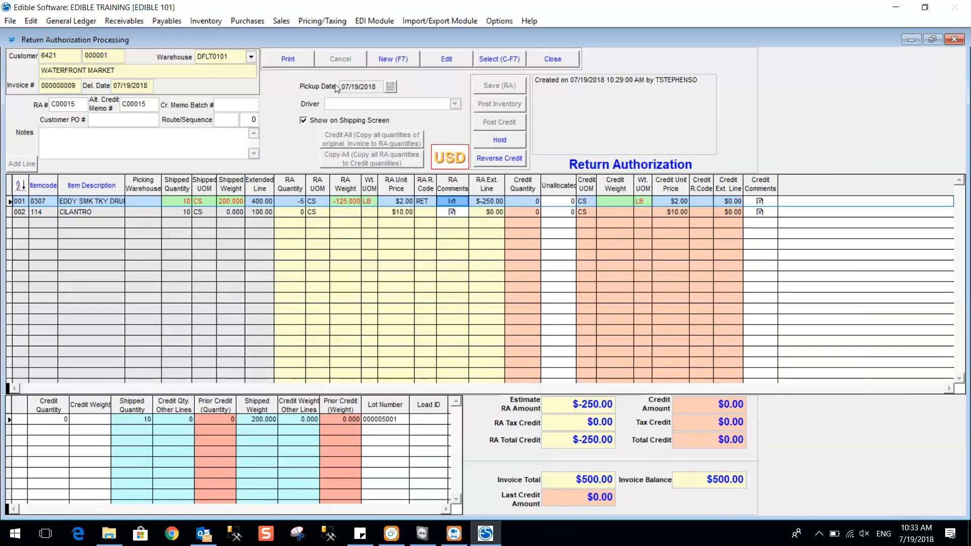
Select the open WATERFRONT MARKET return authorization again and open it for editing.
left_click(506, 60)
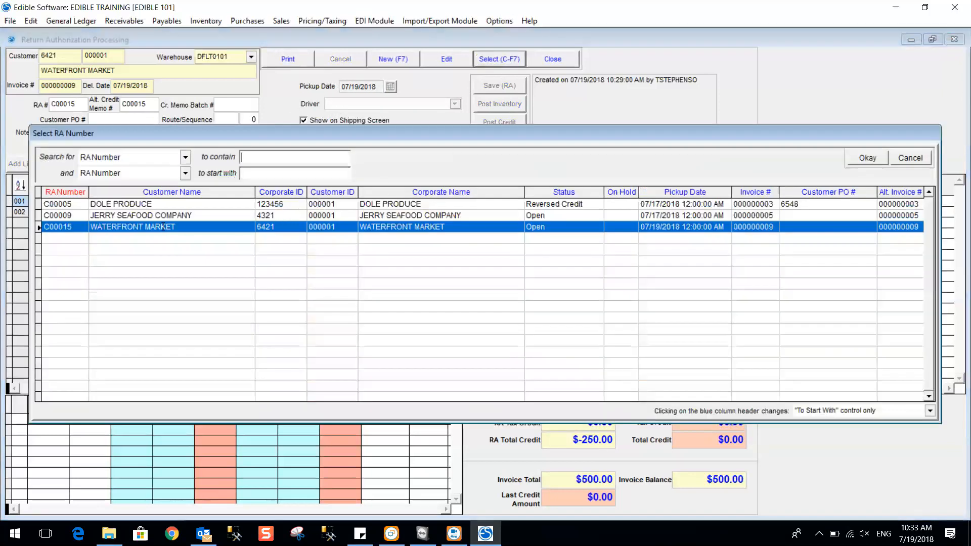
double_click(163, 227)
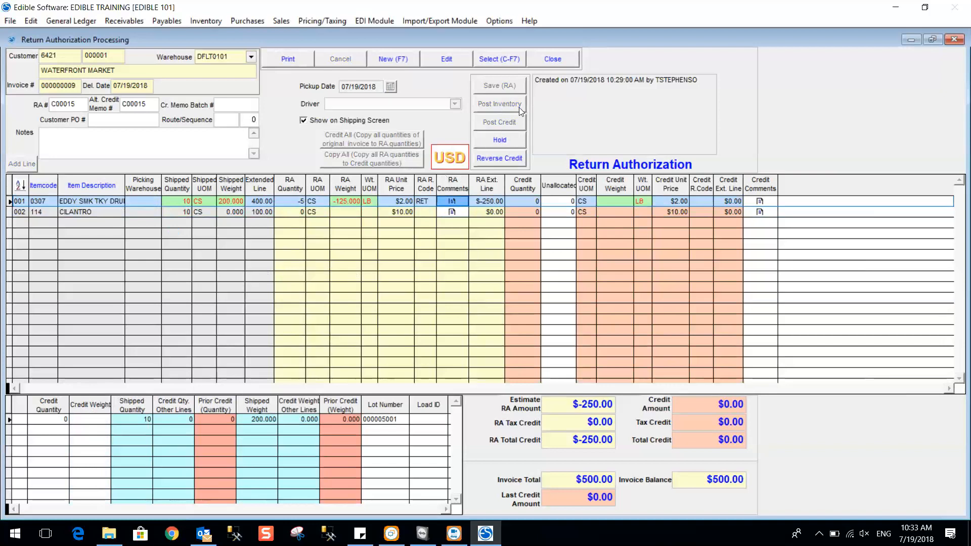
left_click(444, 64)
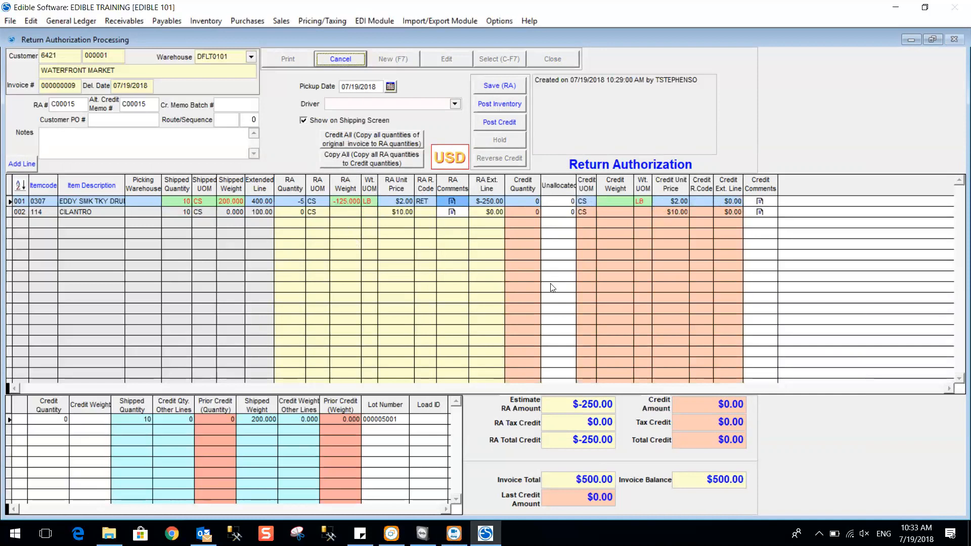
Copy all RA quantities to the credit quantities, then save the record as an RA only, discarding the credit quantities.
left_click(423, 167)
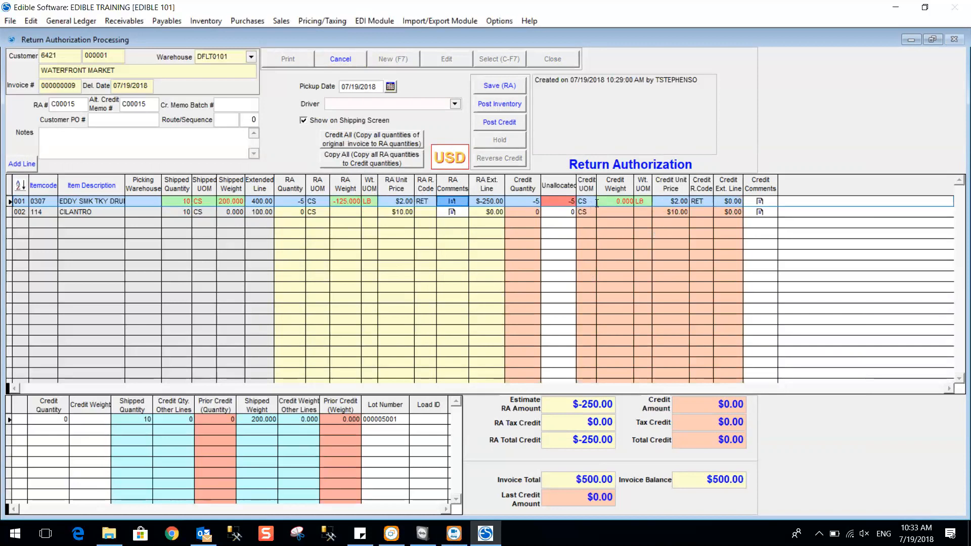
left_click(614, 201)
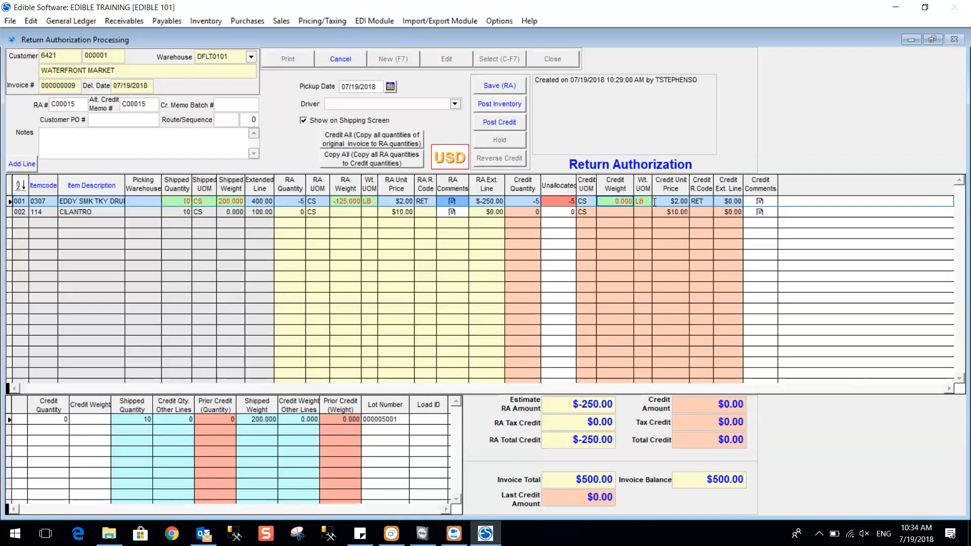
left_click(549, 202)
left_click(504, 87)
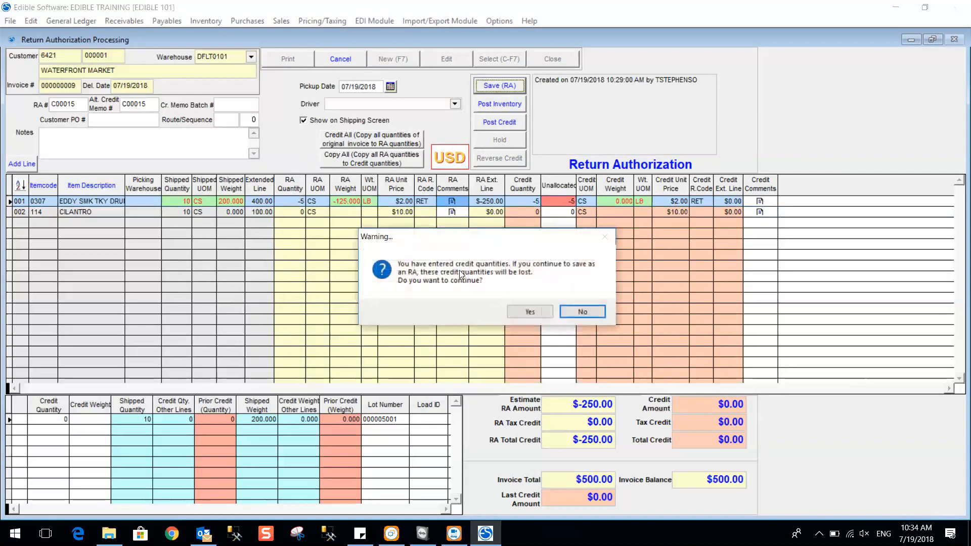
left_click(546, 315)
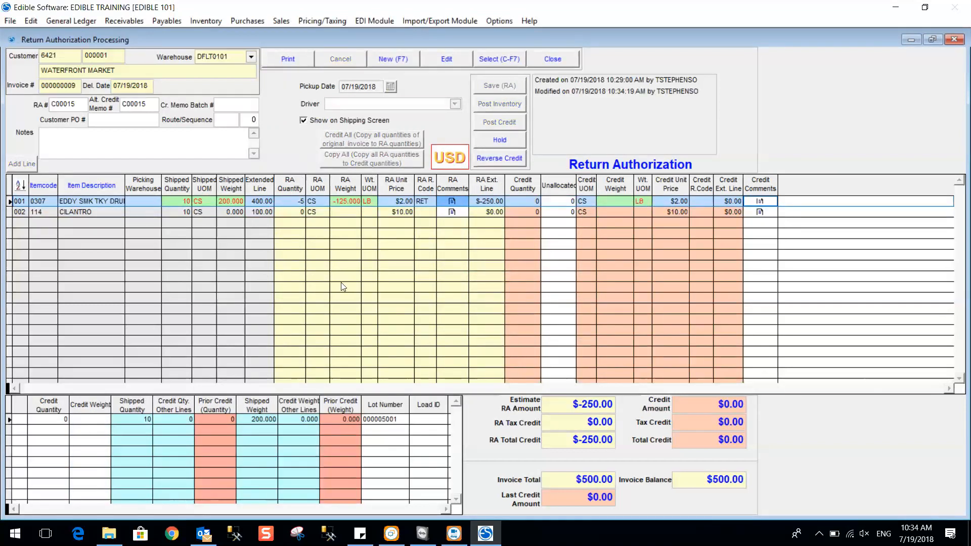
Try to copy the RA quantities to credit quantities and enter a credit weight for the 0307 line, cancelling the edit.
left_click(442, 61)
left_click(377, 154)
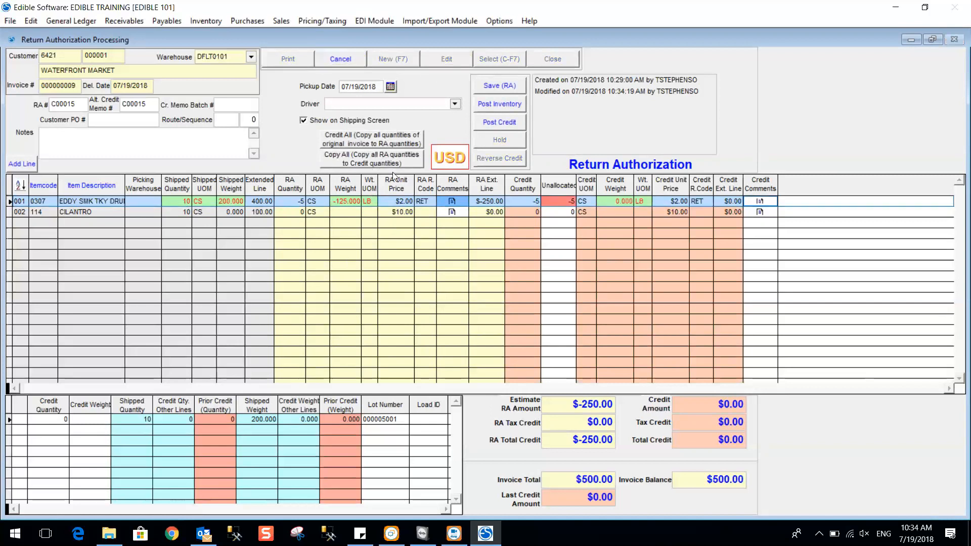
left_click(559, 200)
left_click_drag(510, 202, 552, 202)
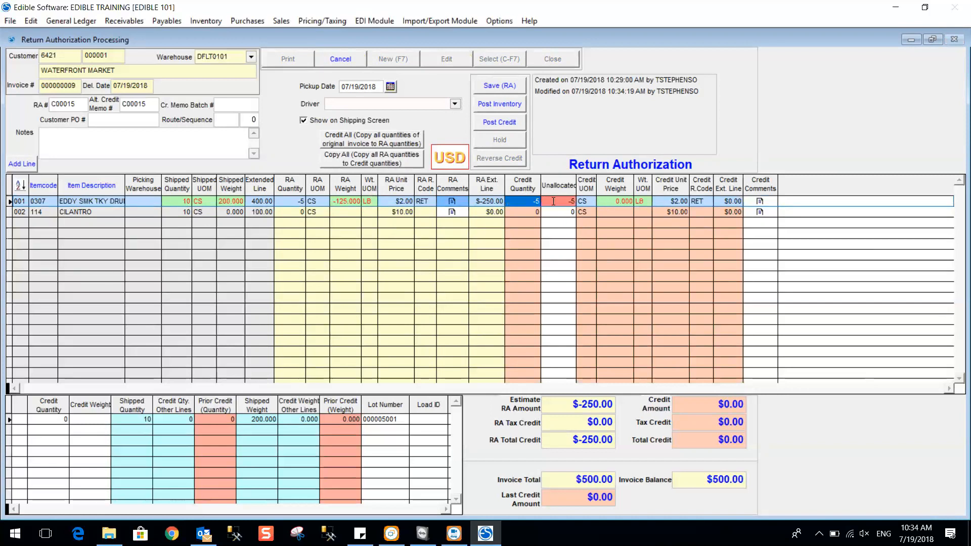
key("Tab")
left_click(614, 201)
left_click(281, 420)
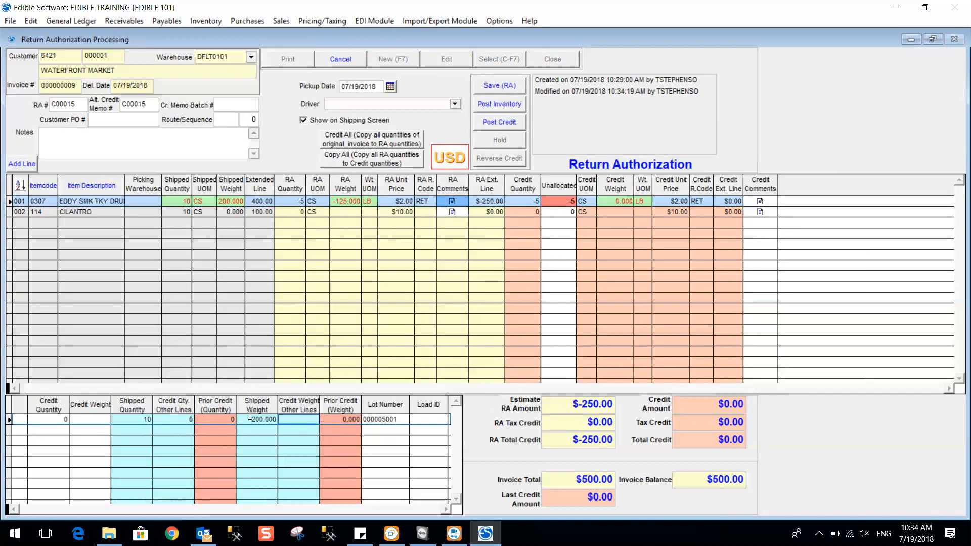
left_click(242, 420)
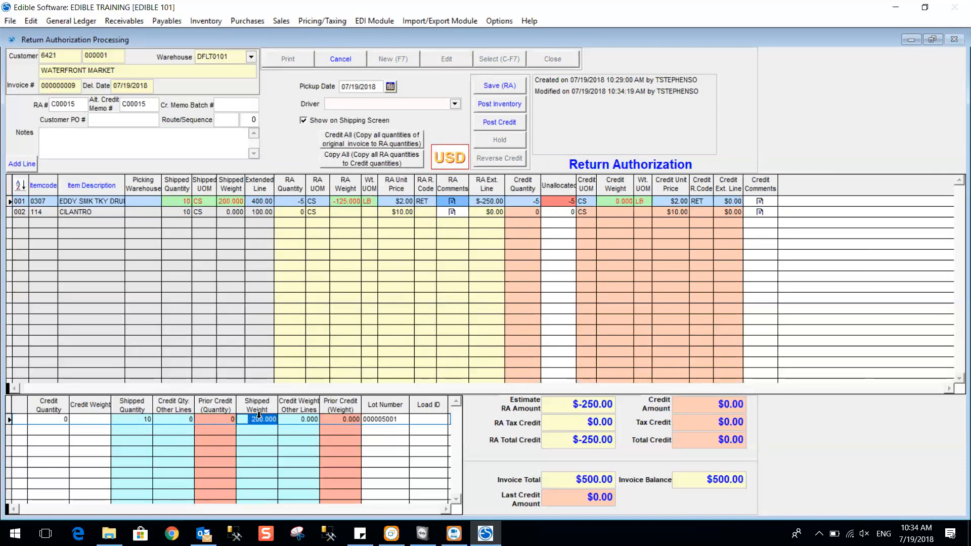
key("minus")
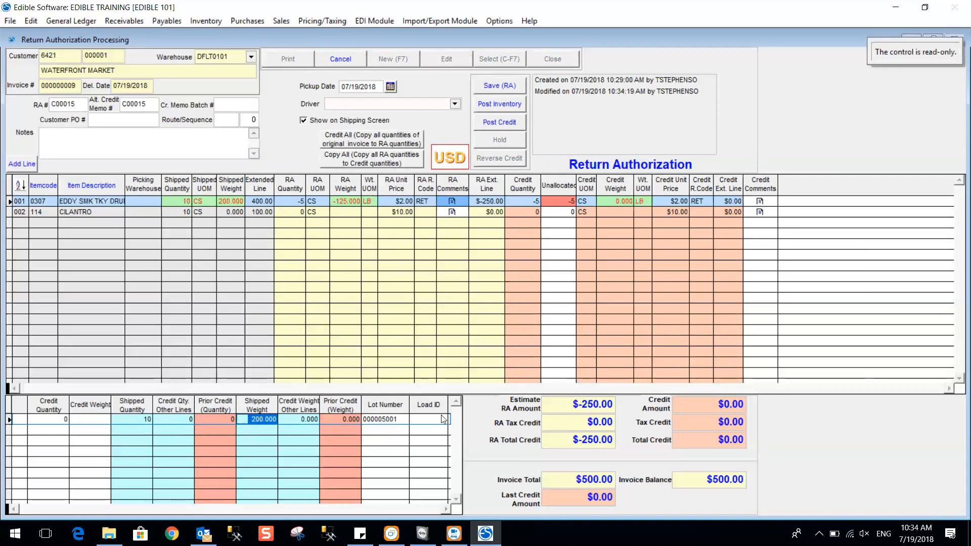
left_click(620, 202)
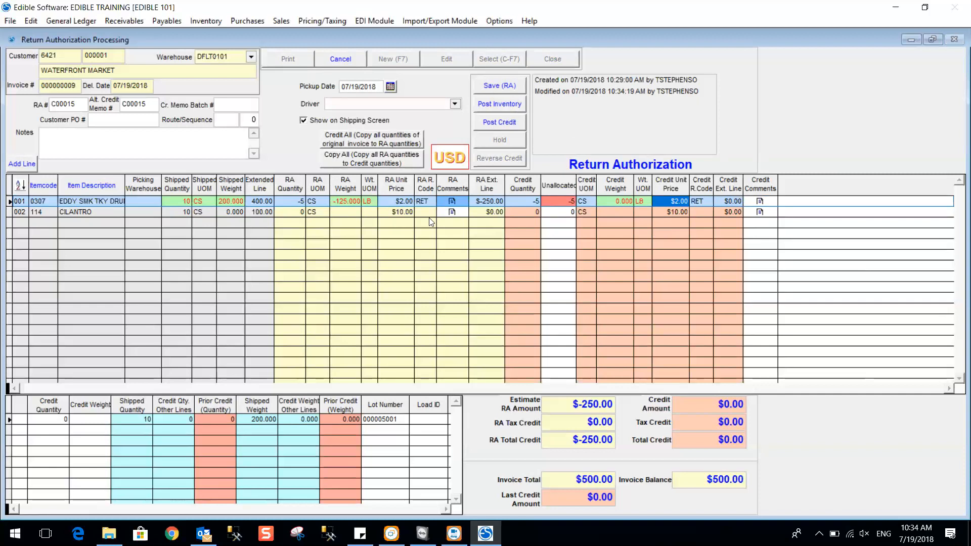
left_click(346, 57)
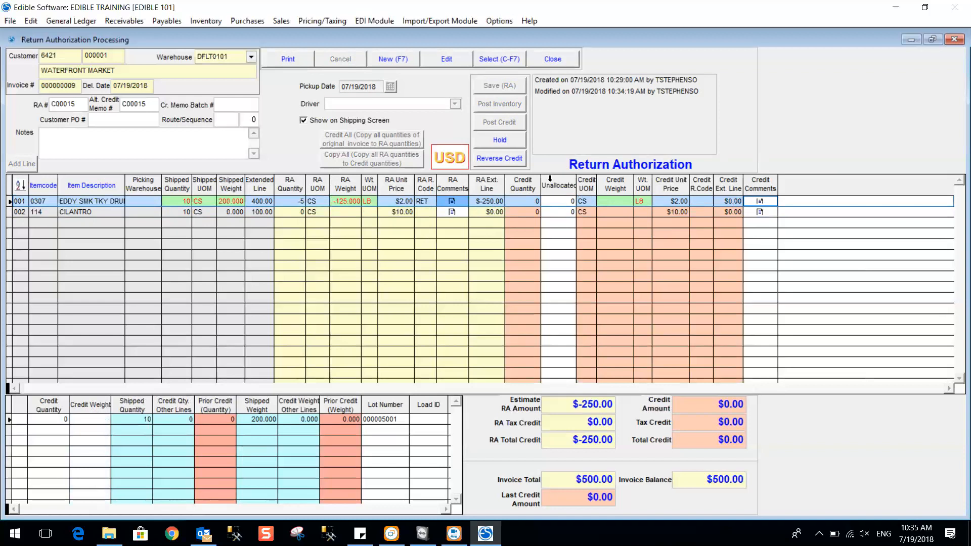
Reopen the return authorization for editing and set the item 0307 line's RA quantity to 0.
left_click(607, 201)
left_click(443, 59)
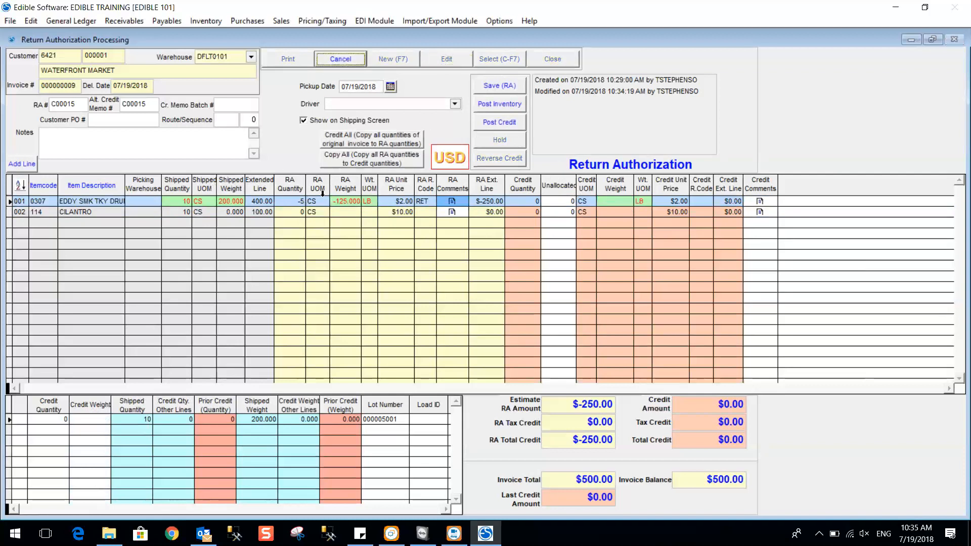
left_click(283, 201)
type("0")
key("Tab")
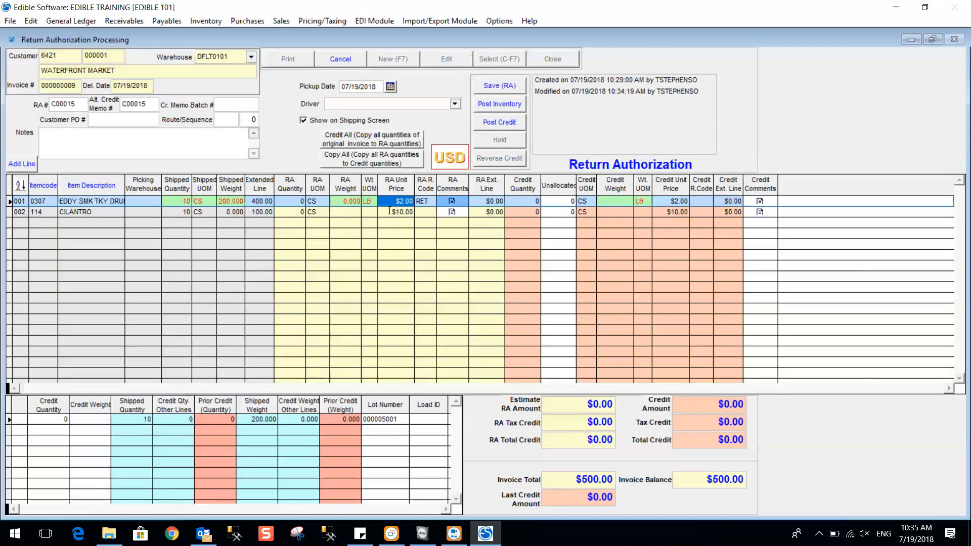
Set the CILANTRO line's RA quantity to -2 CS with credit code RET (Customer Return Product).
left_click(295, 213)
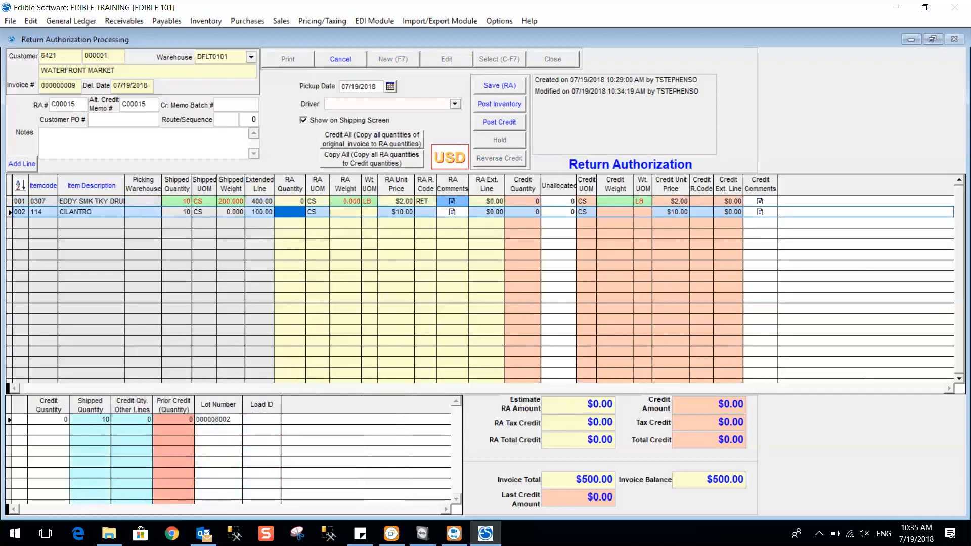
type("-2")
key("Tab")
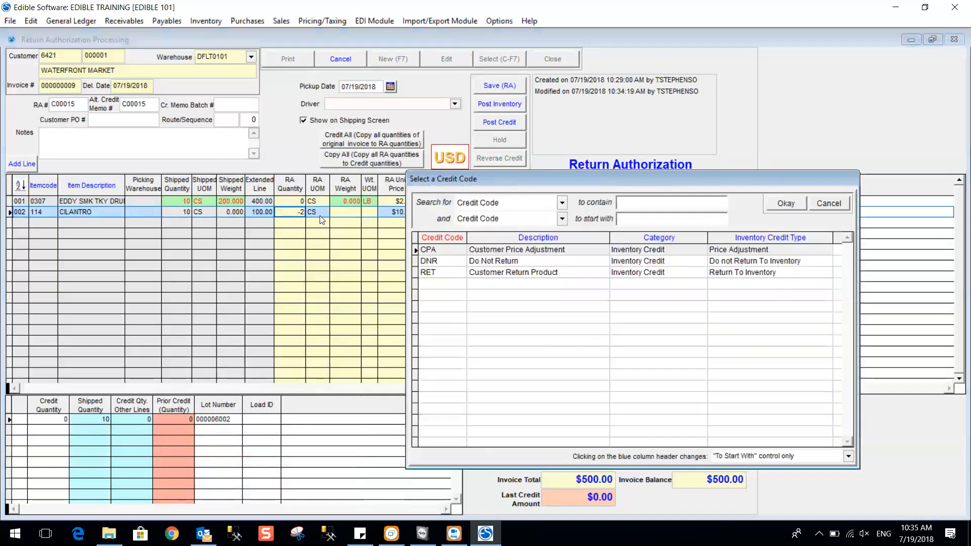
double_click(500, 272)
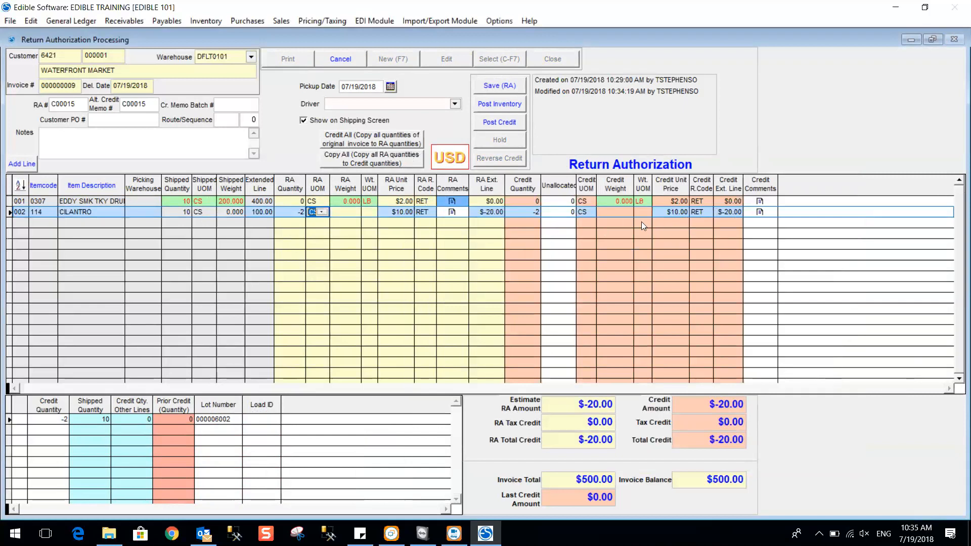
left_click(616, 212)
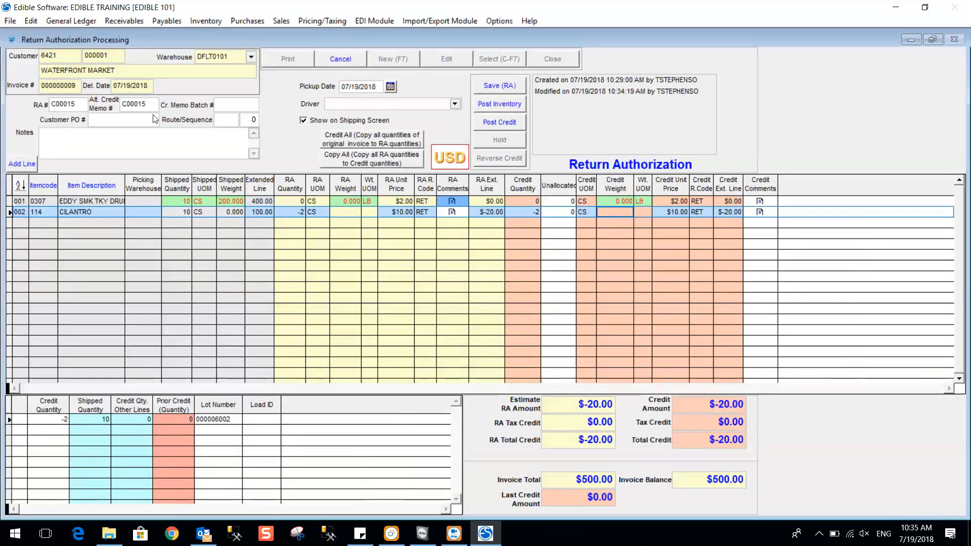
Post the return authorization to inventory, then reopen it and post its credit.
left_click(513, 105)
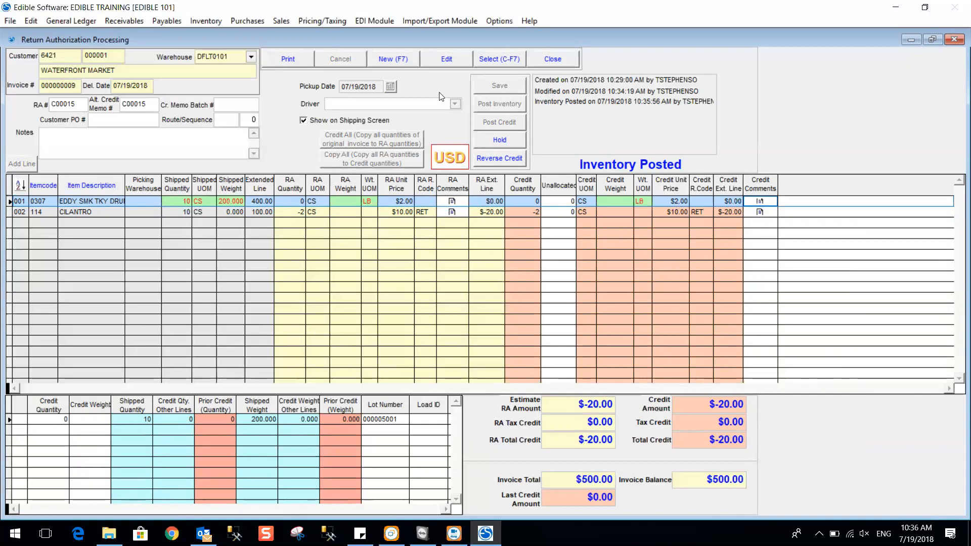
left_click(449, 60)
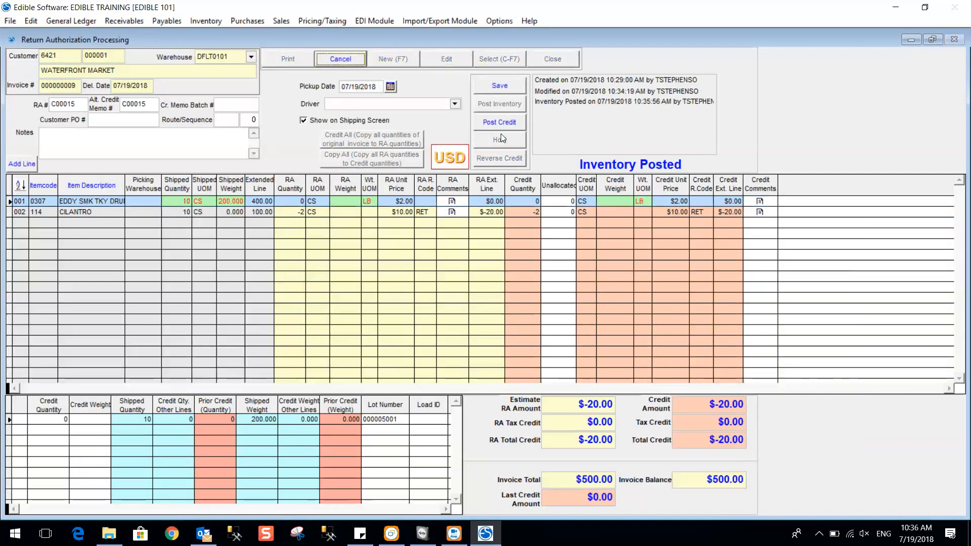
left_click(502, 122)
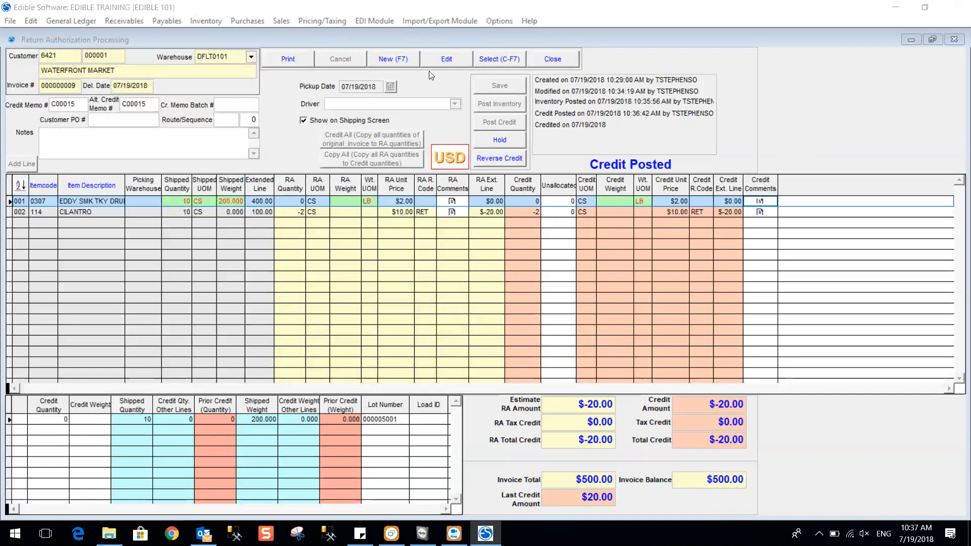
Reverse the posted credit, accepting that it cannot be undone, and close Return Authorization Processing.
left_click(503, 161)
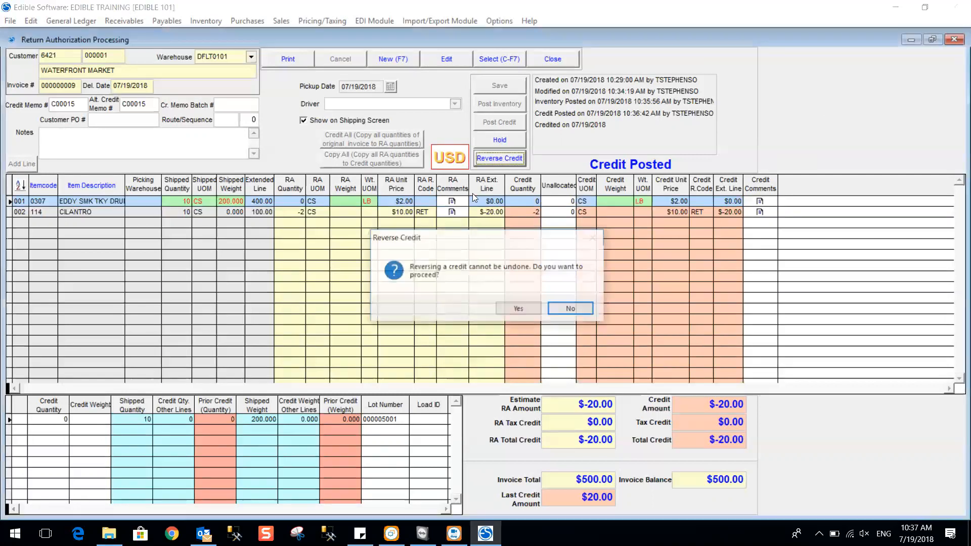
left_click(524, 309)
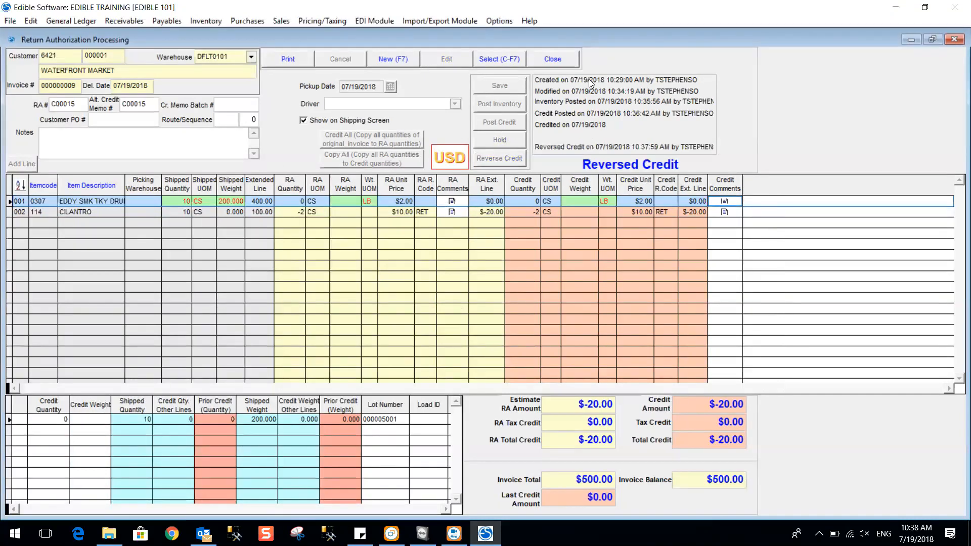
left_click(568, 60)
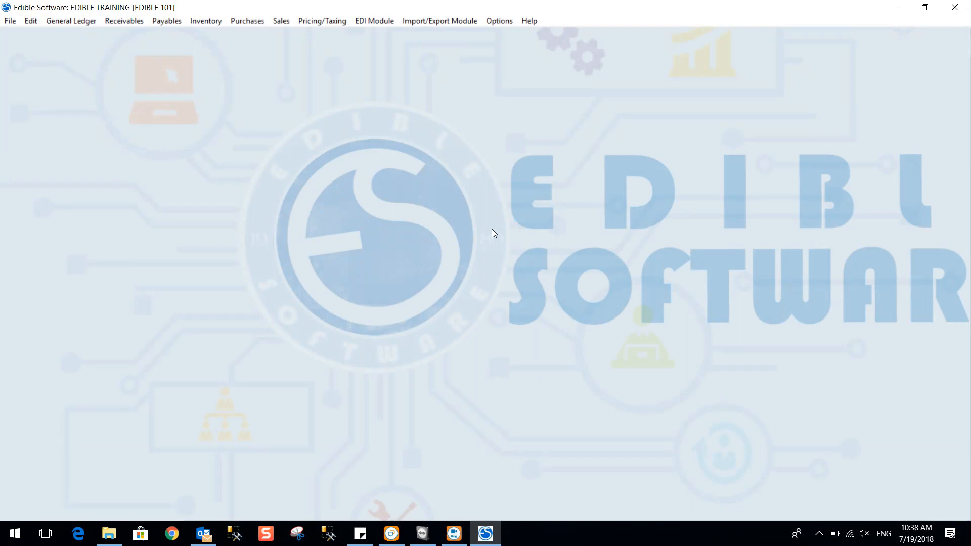
Open Return Authorization Processing and create a new return authorization from the CARNIVAL FRUIT COMPANY billed invoice.
left_click(347, 24)
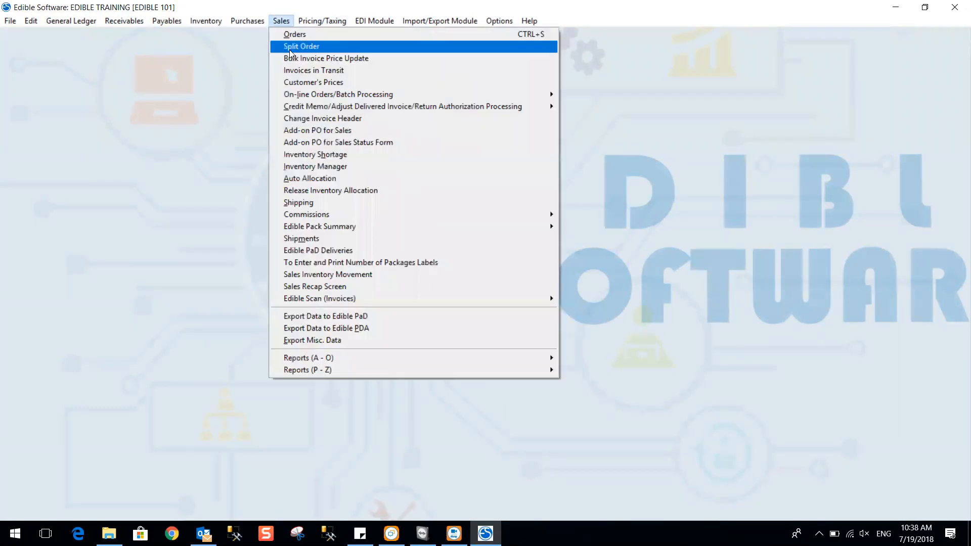
mouse_move(326, 104)
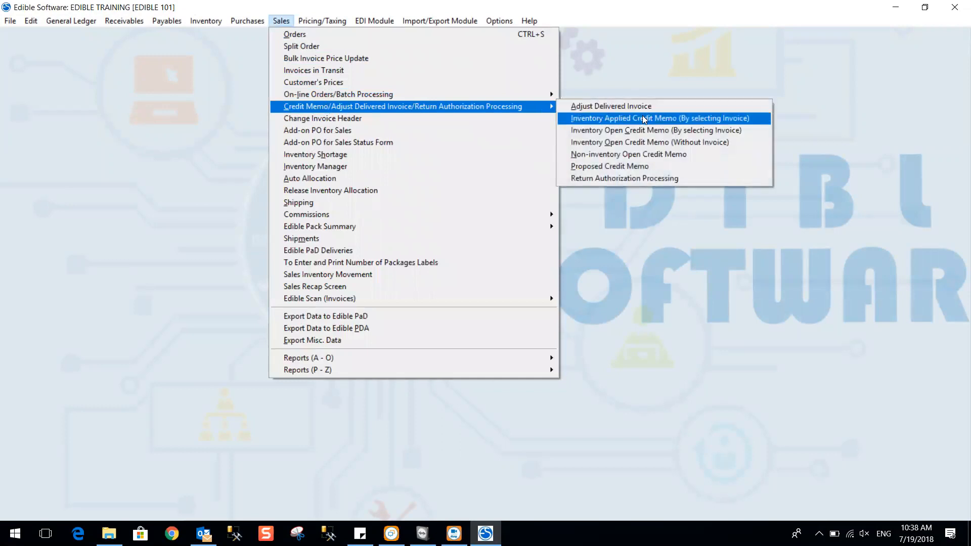
left_click(630, 180)
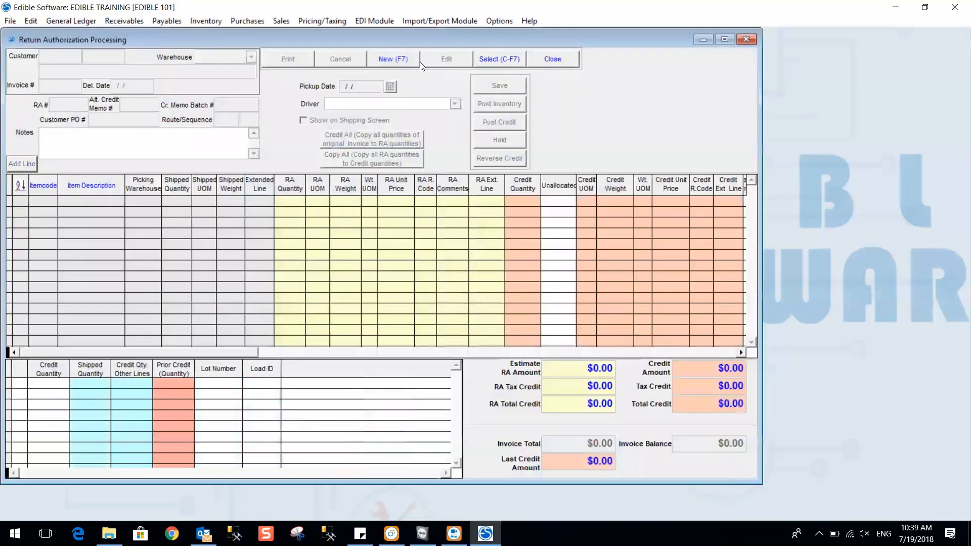
left_click(412, 58)
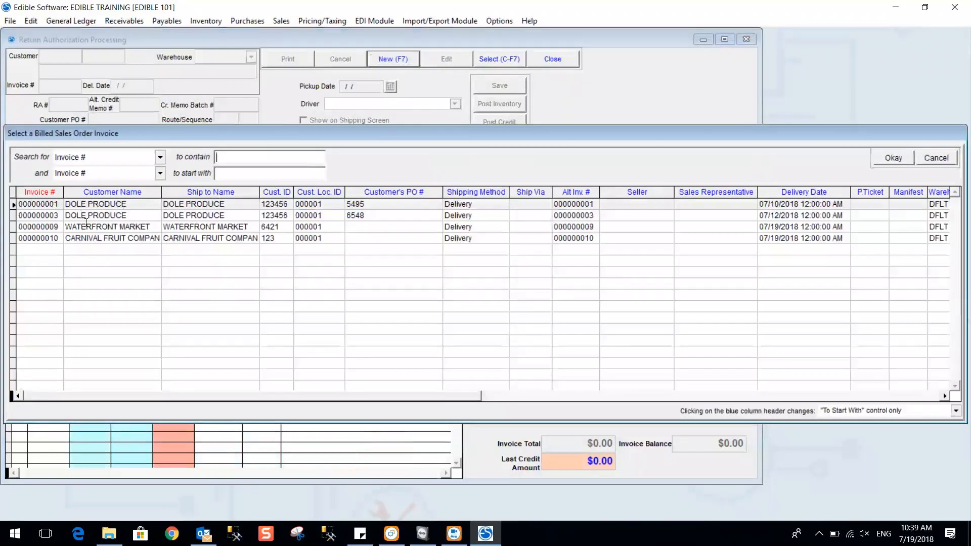
left_click(77, 237)
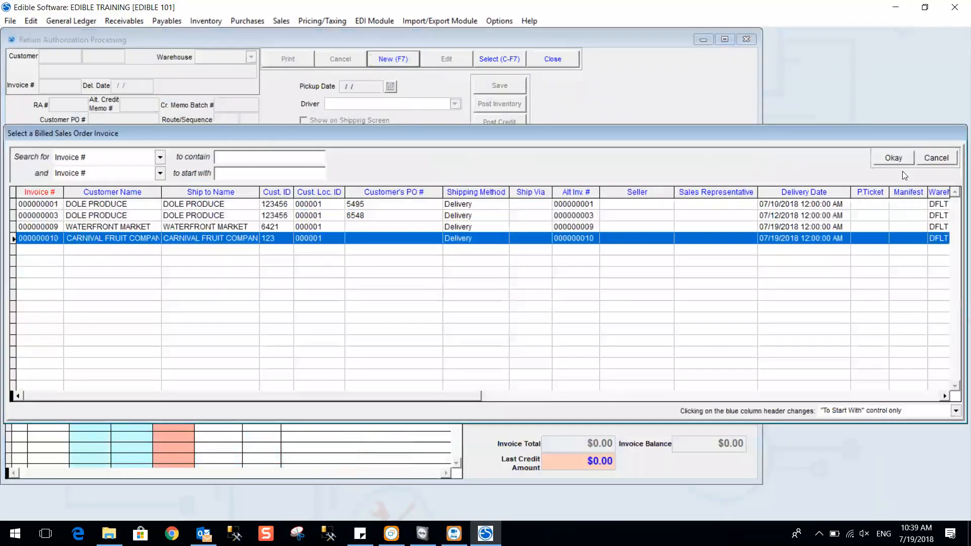
left_click(894, 159)
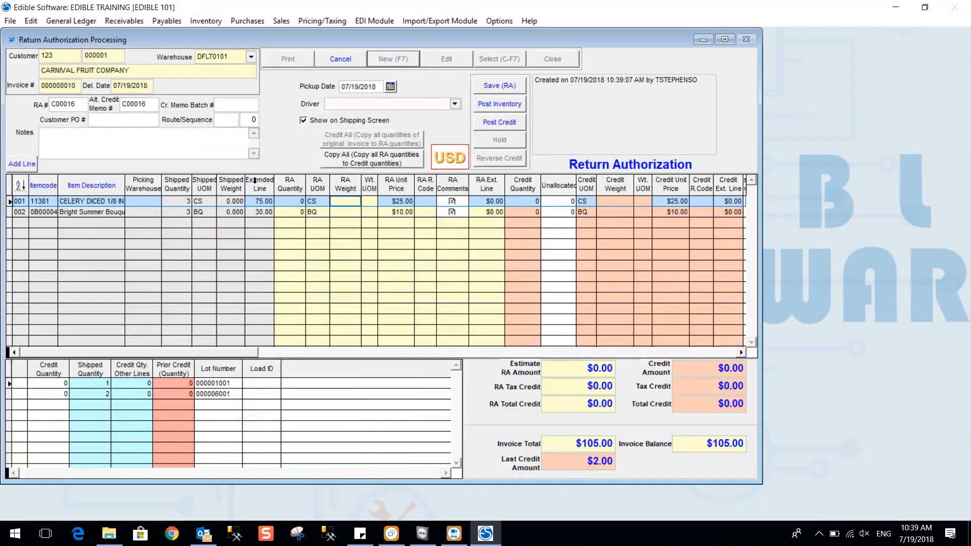
Set the Bright Summer Bouquet line's RA quantity to -2 BQ with credit code CPA (Customer Price Adjustment).
left_click(305, 221)
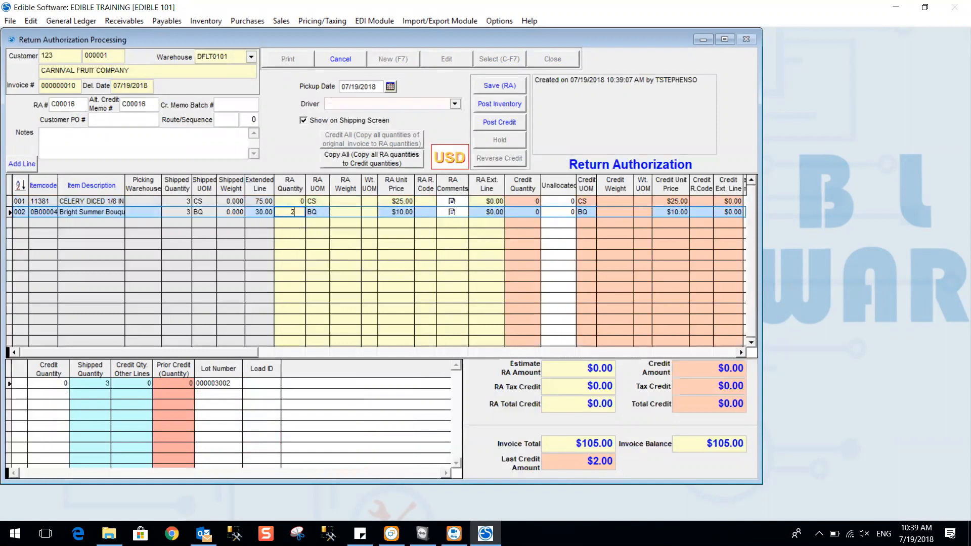
key("Tab")
key("Tab")
key("Tab")
key("Tab")
key("Tab")
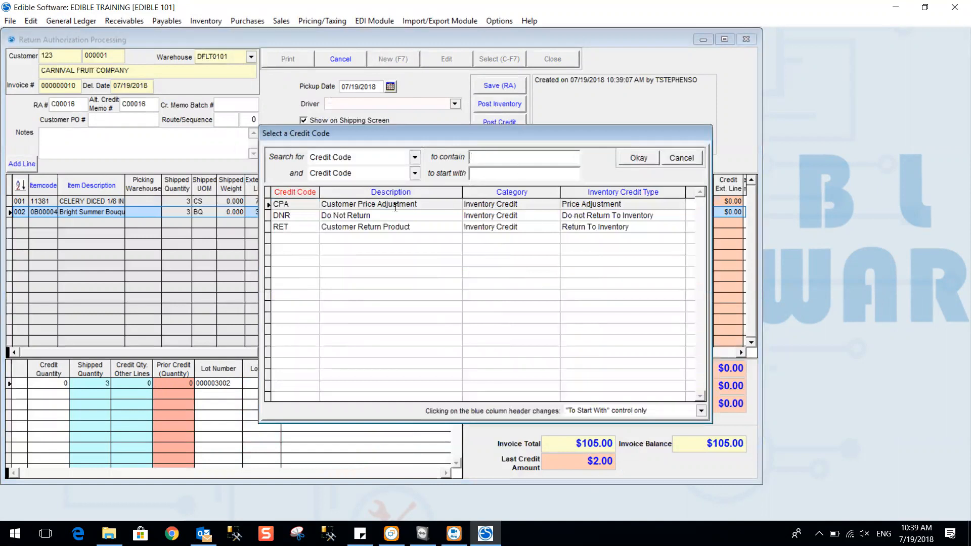
double_click(372, 205)
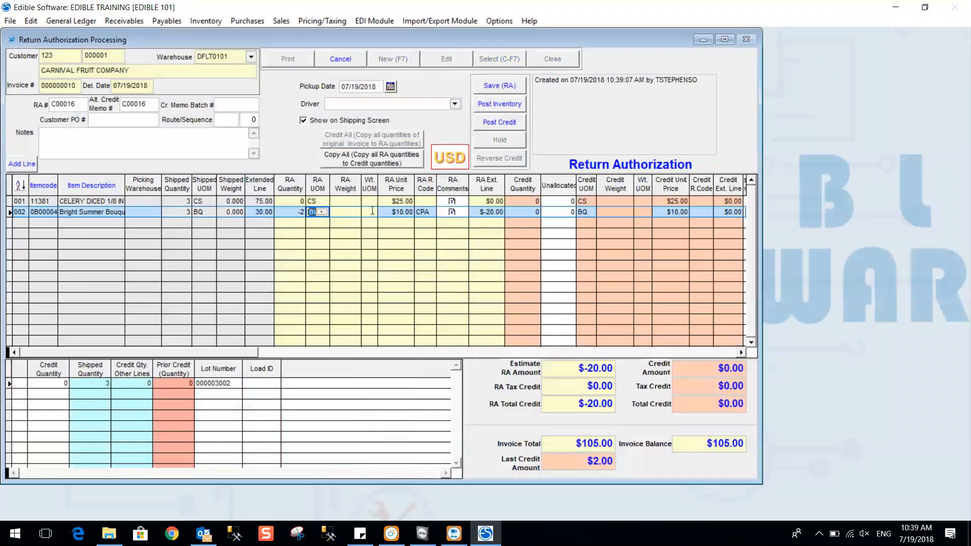
Set the Bright Summer Bouquet line's RA unit price to $3.00.
left_click(393, 212)
type("3")
key("Tab")
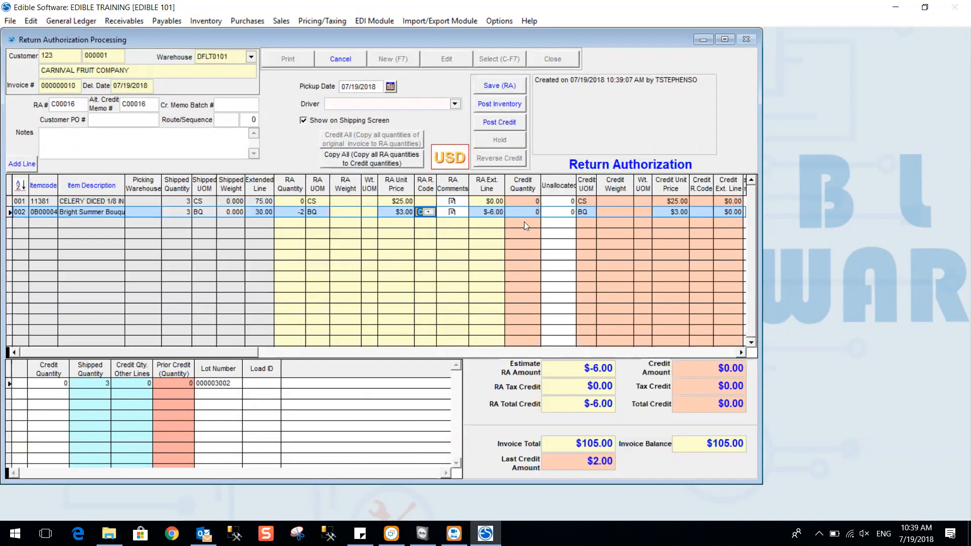
Copy all RA quantities to the credit quantities, post the credit, and close Return Authorization Processing.
left_click(360, 160)
left_click(515, 127)
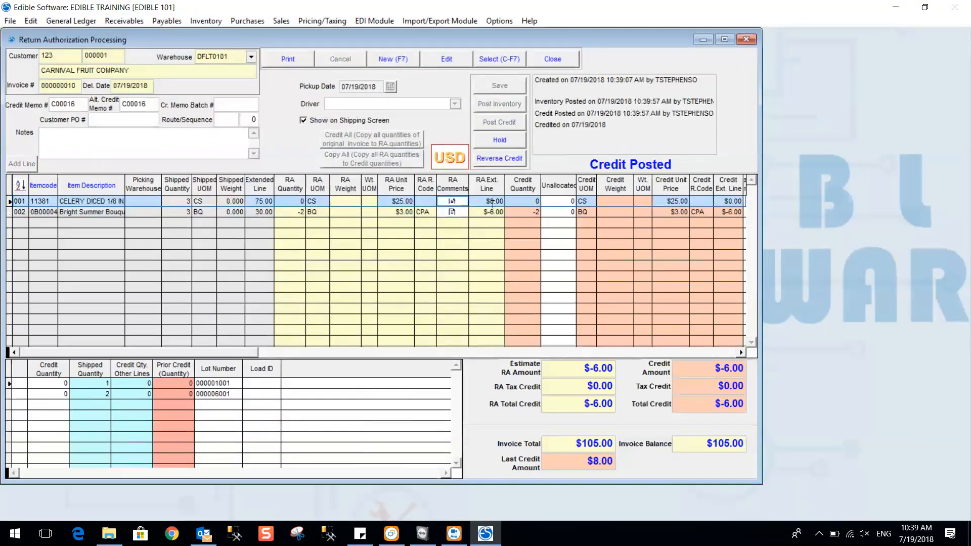
left_click(553, 59)
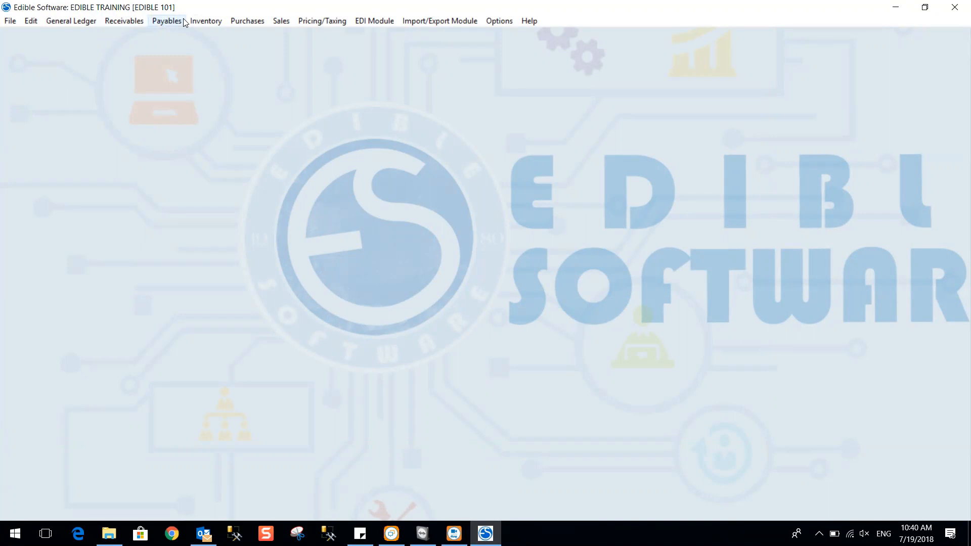
Open Apply Credits for CARNIVAL FRUIT COMPANY, then start and cancel an application of the $2.00 credit.
left_click(122, 21)
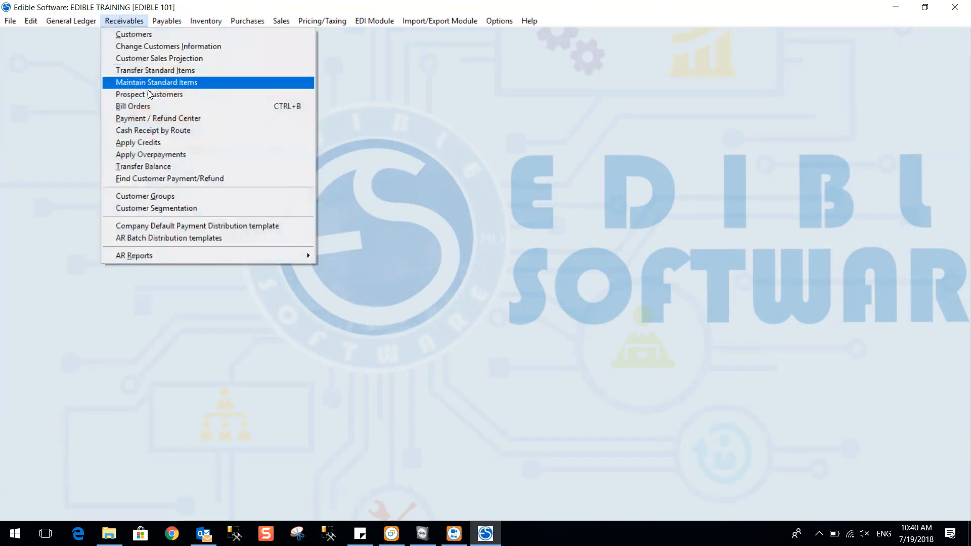
left_click(153, 143)
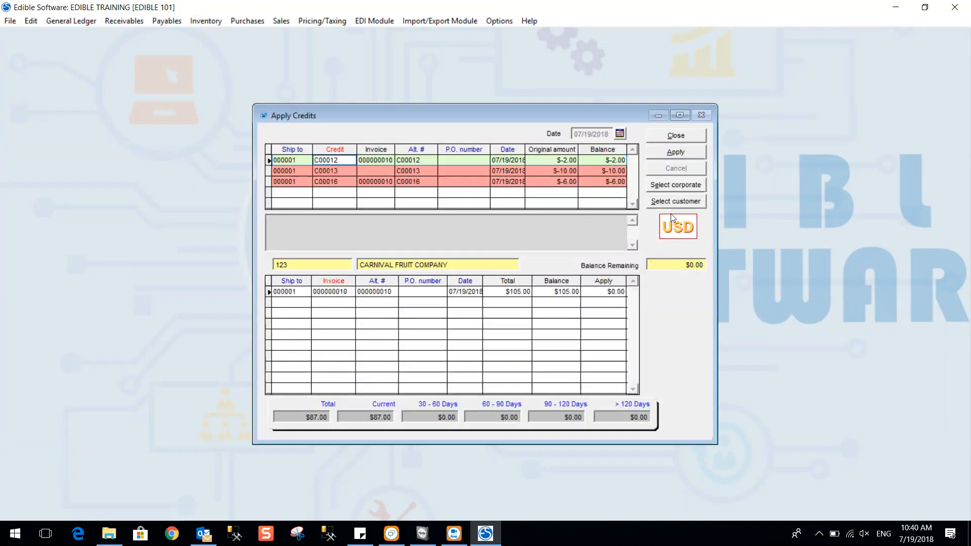
left_click(687, 156)
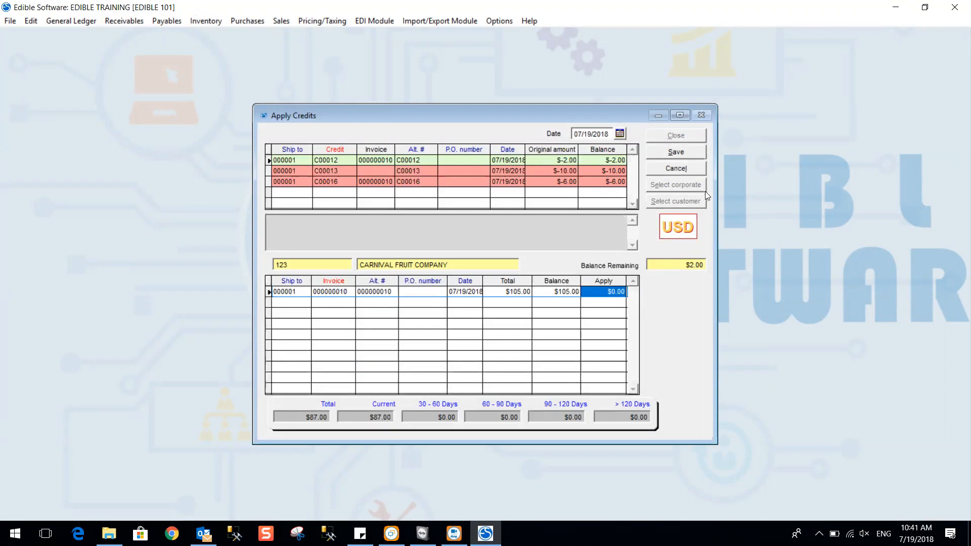
left_click(676, 168)
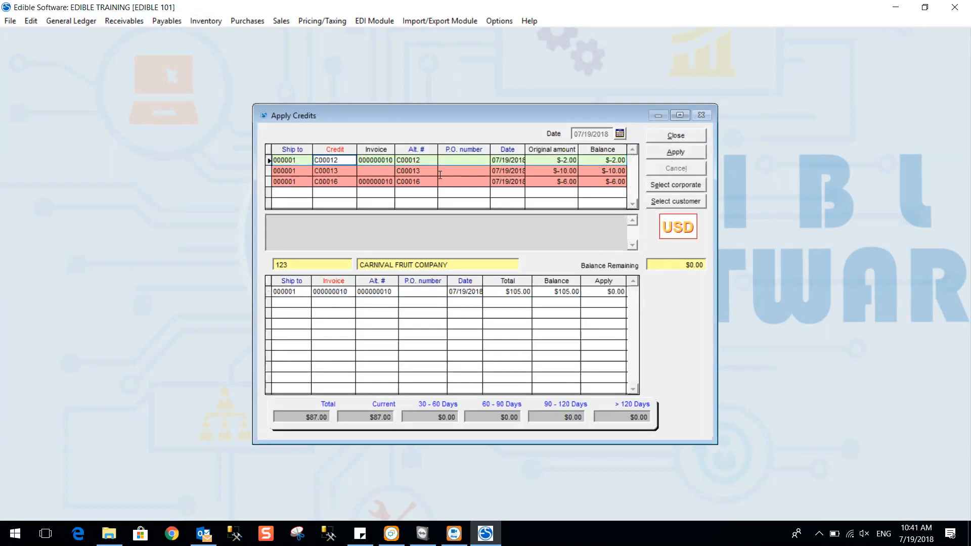
Apply the full $10.00 open credit to the CARNIVAL FRUIT COMPANY invoice, save it, and close Apply Credits.
left_click(408, 171)
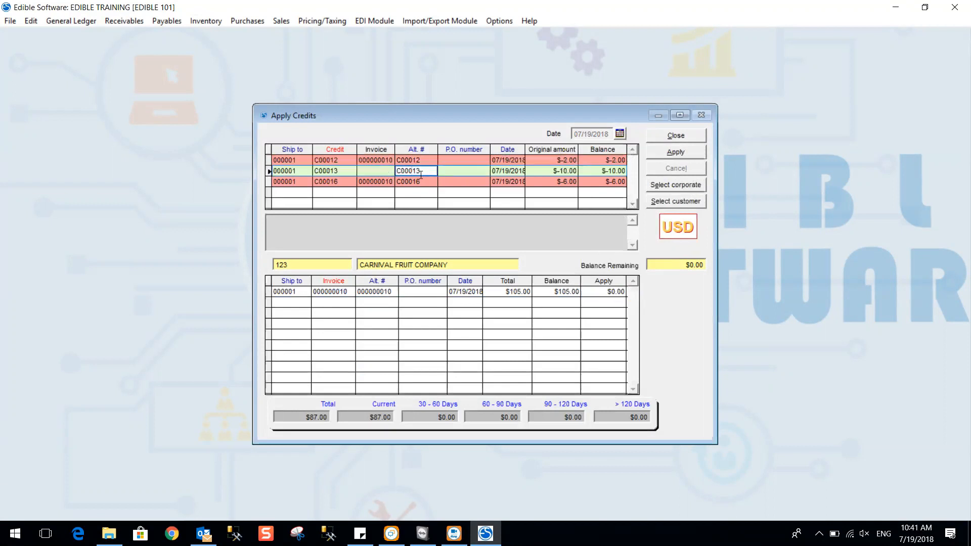
left_click(675, 153)
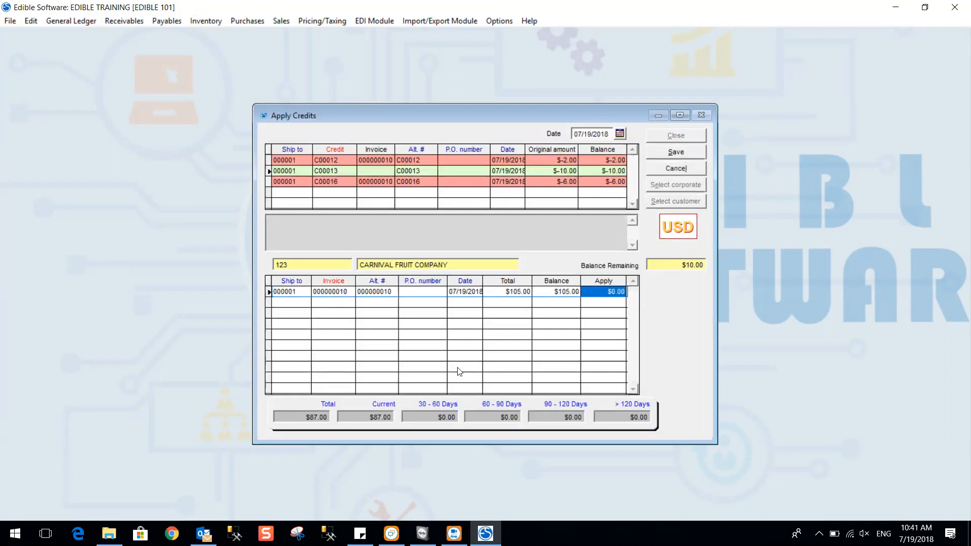
double_click(595, 292)
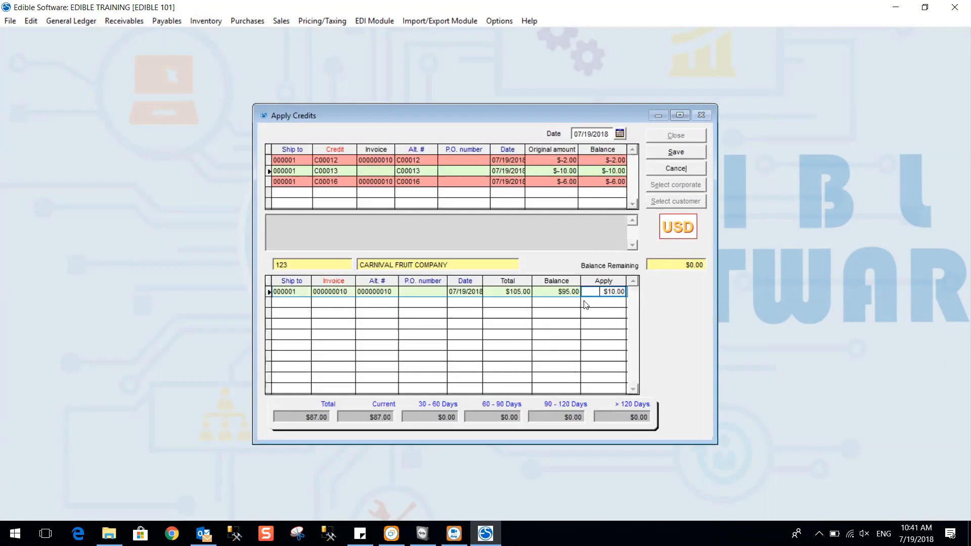
left_click_drag(595, 293, 639, 302)
left_click(671, 153)
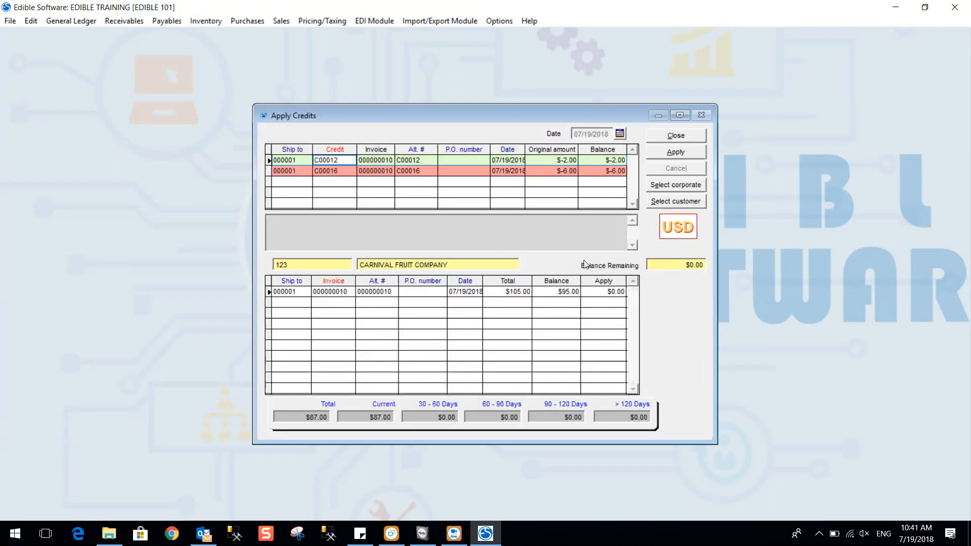
left_click(696, 140)
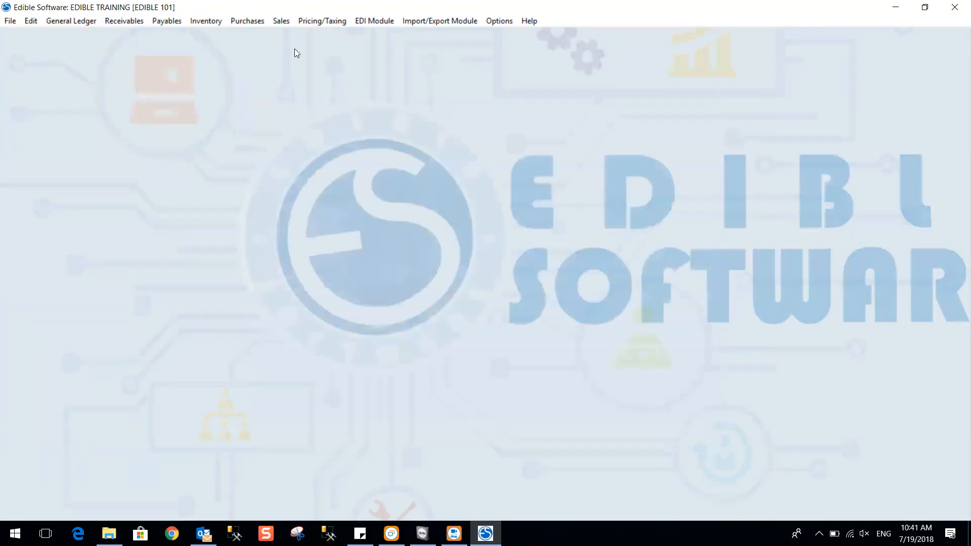
Open the details of the receivables batch Test for Credits 07192018 and start its Customer Payment / Refund Processing Center.
left_click(128, 20)
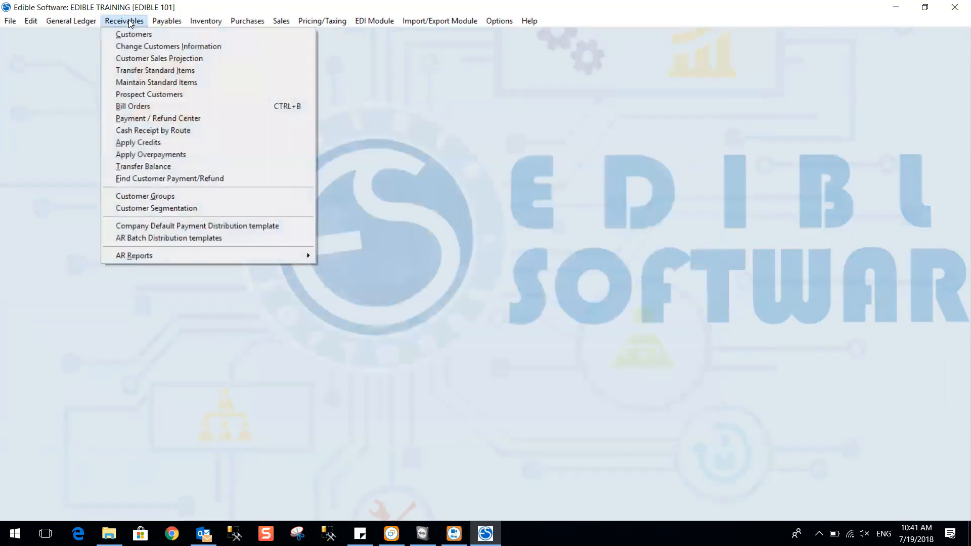
left_click(160, 121)
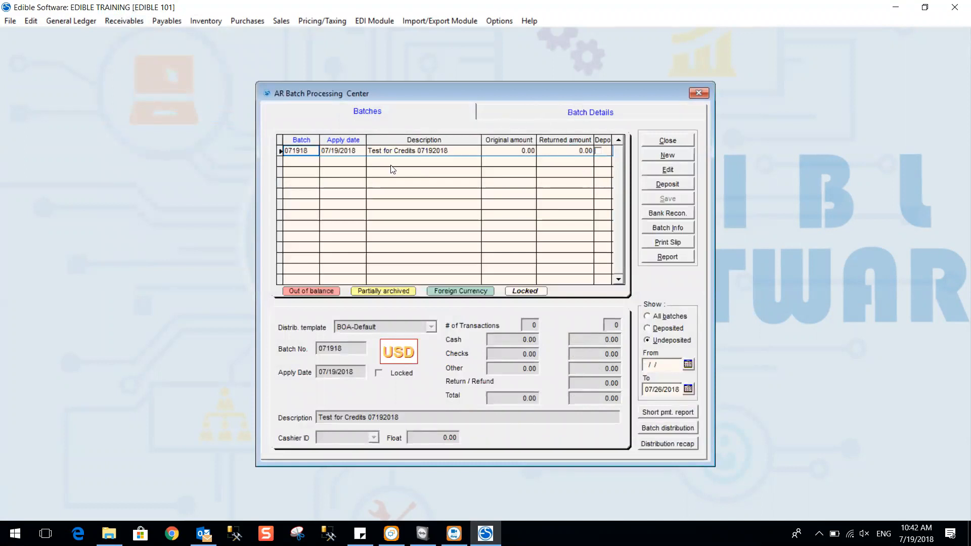
left_click(397, 152)
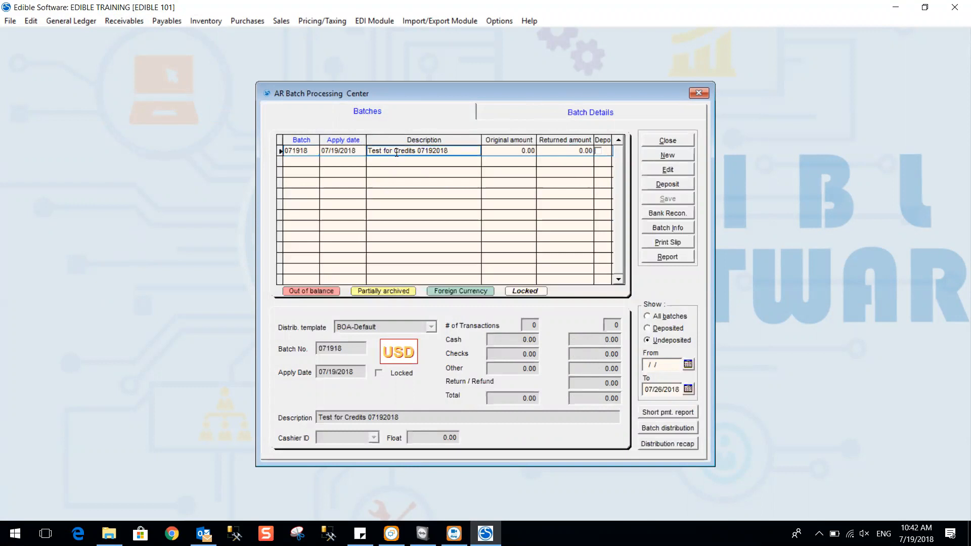
left_click(592, 111)
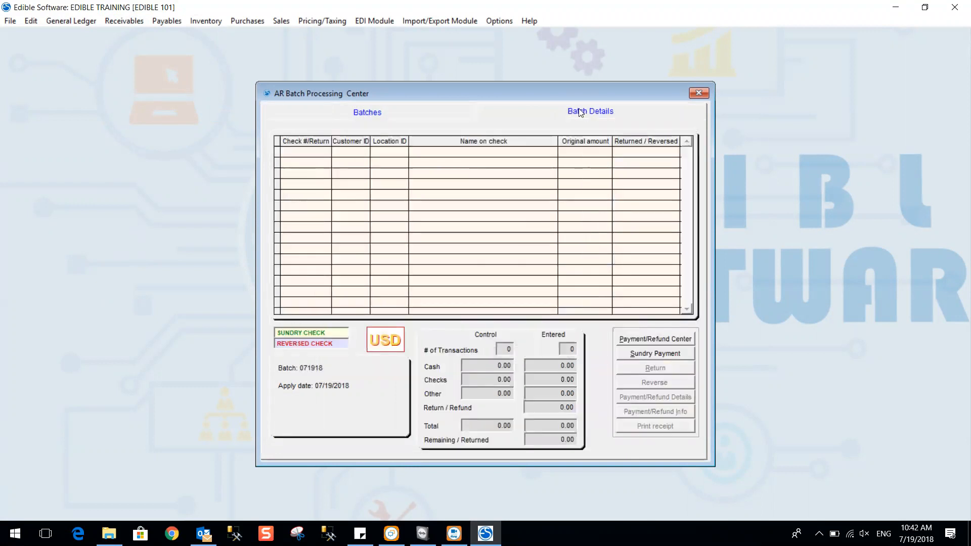
left_click(662, 340)
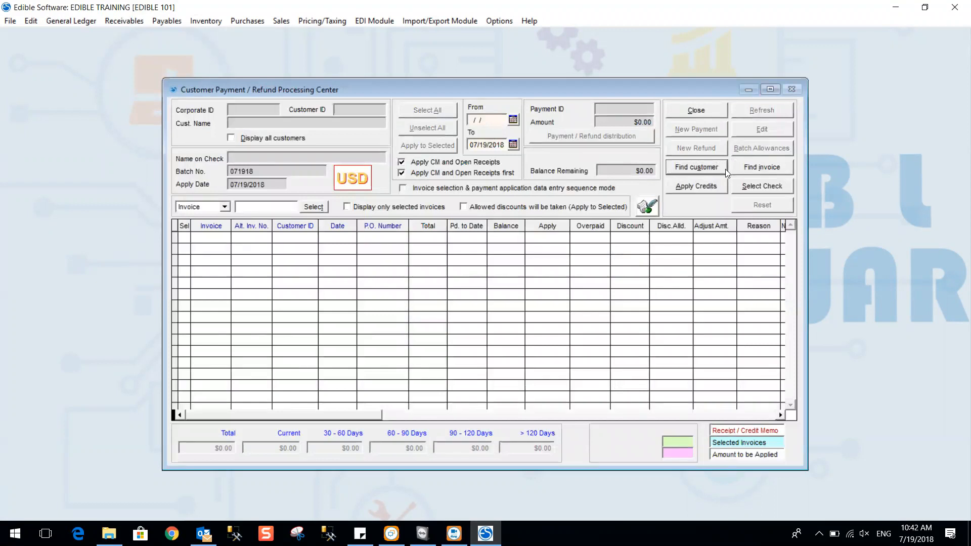
Find the CARNIVAL FRUIT COMPANY invoice and start a new payment for it, leaving the amount at $0.00.
left_click(752, 168)
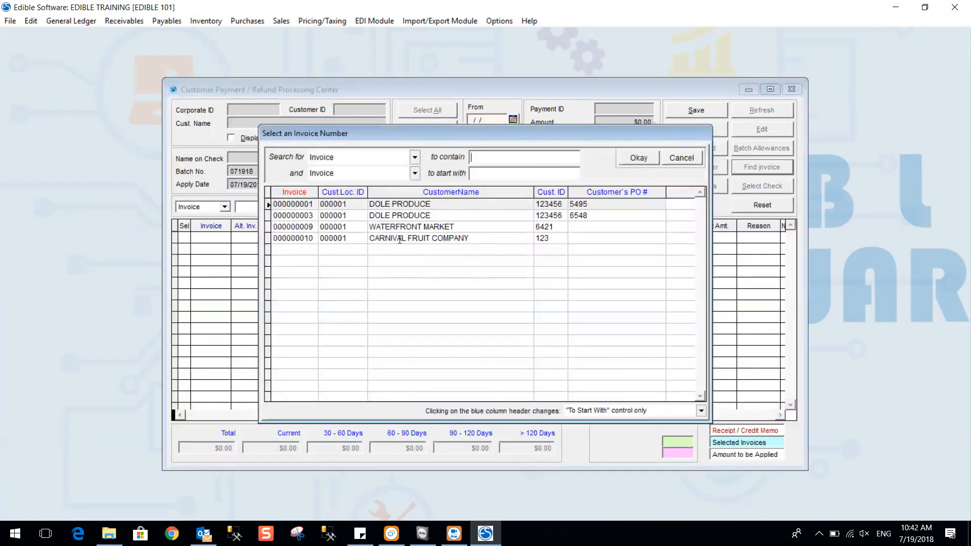
double_click(400, 239)
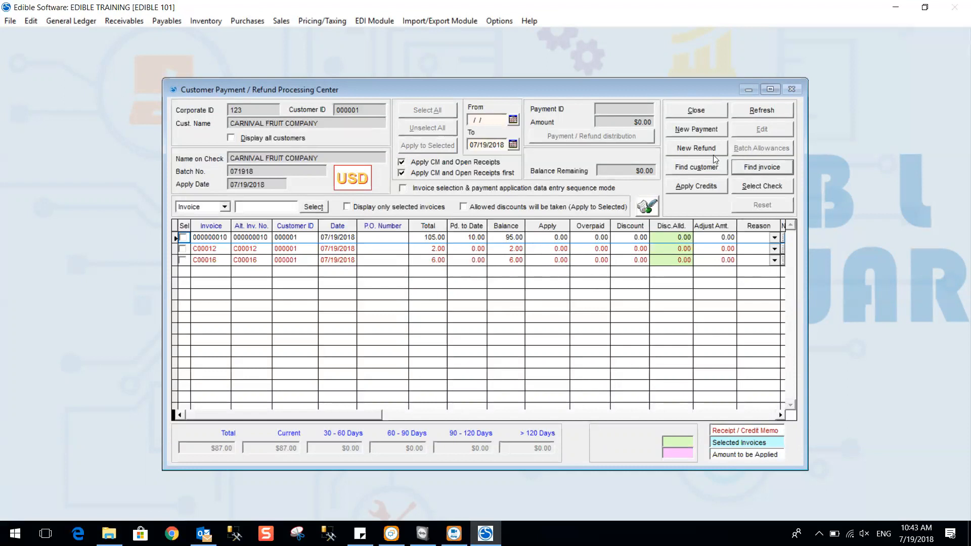
left_click(716, 130)
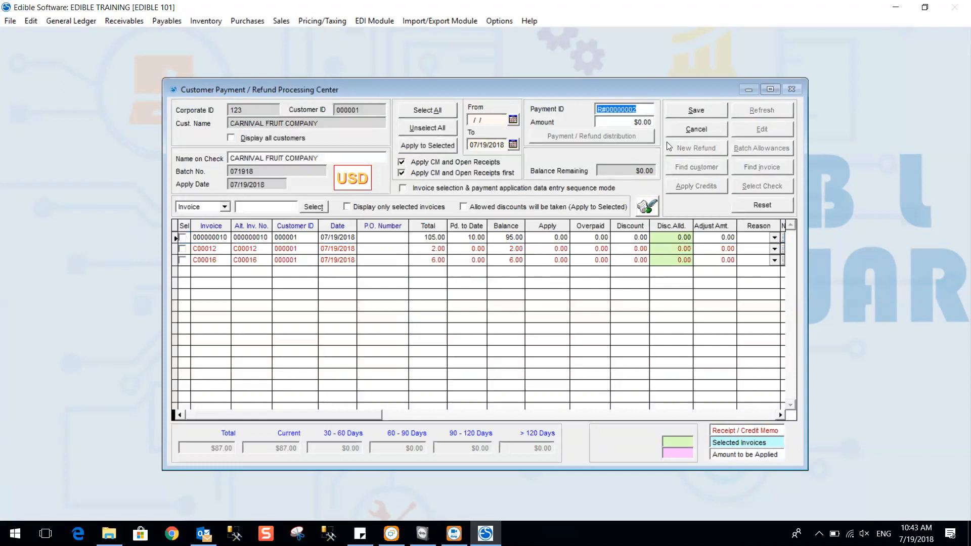
left_click(612, 122)
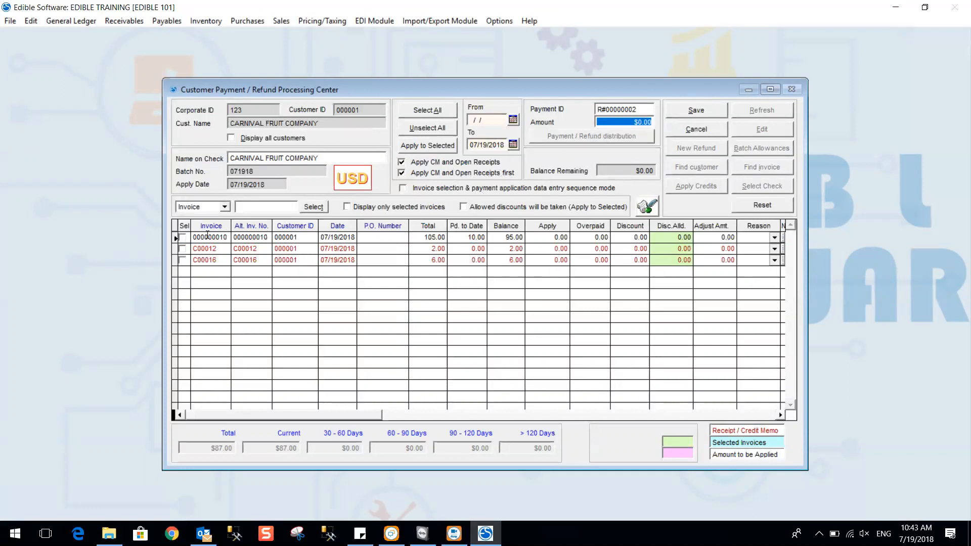
Select the $105.00 invoice with the $2.00 and $6.00 credit memos, and apply the credits to the selected invoice.
left_click(183, 238)
left_click(183, 249)
left_click(183, 260)
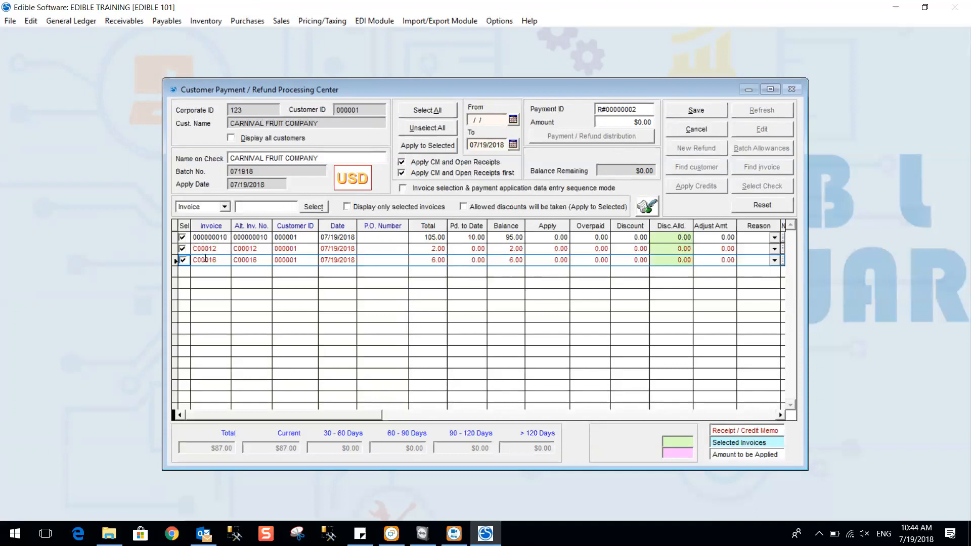
left_click(452, 149)
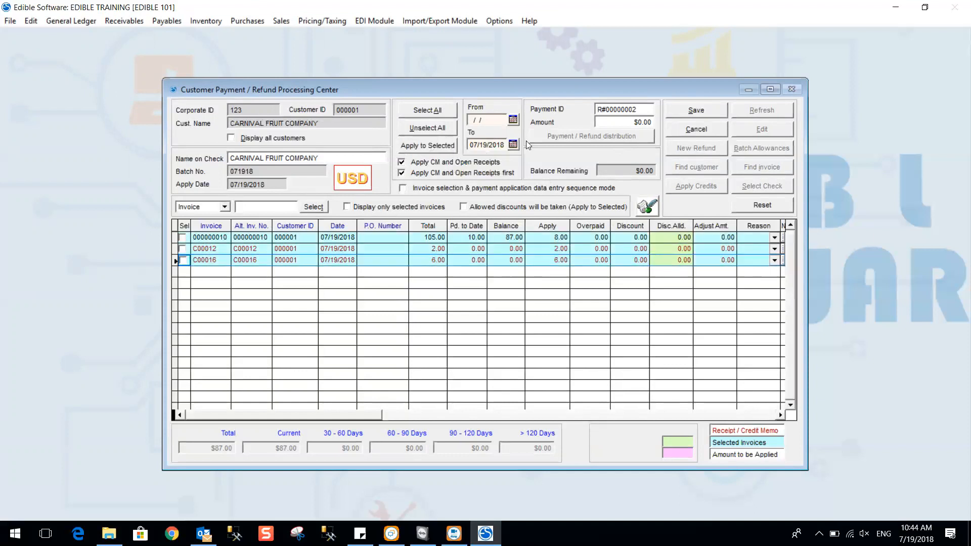
Save the payment, accepting the invoice's outstanding balance, and close the Customer Payment / Refund Processing Center.
left_click(718, 112)
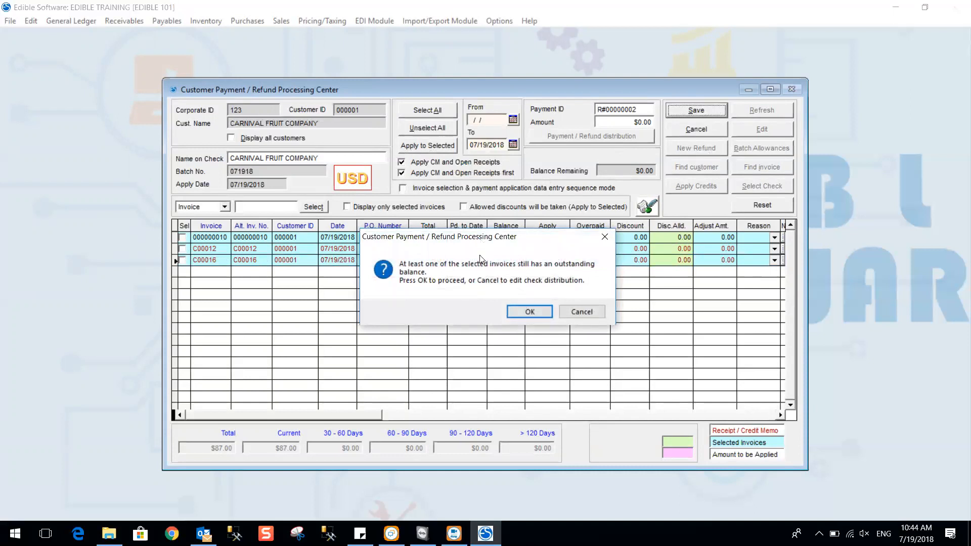
left_click_drag(512, 240, 510, 296)
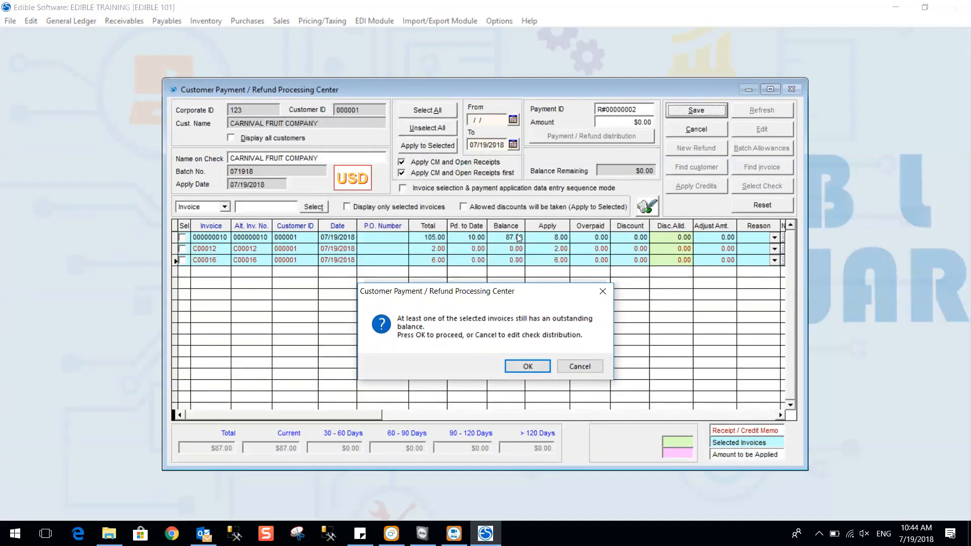
left_click(531, 365)
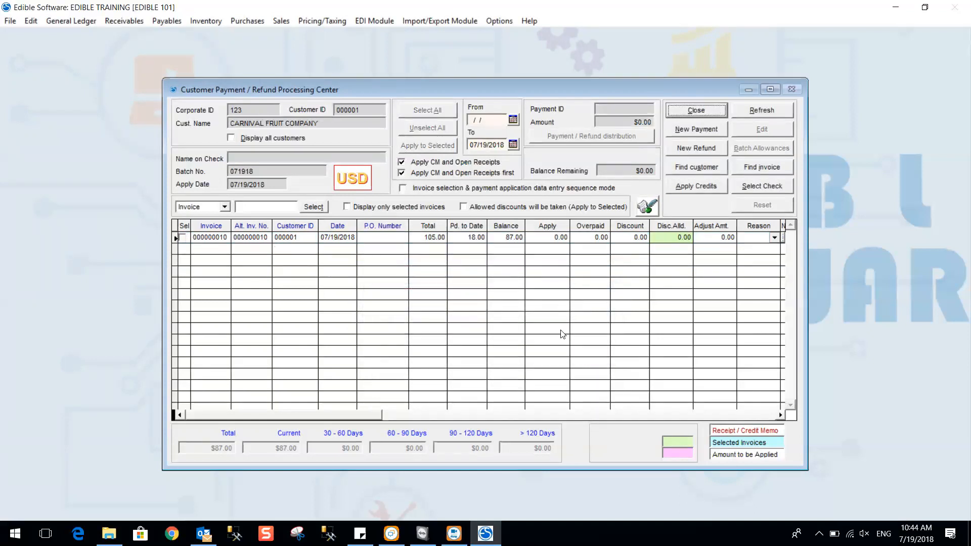
left_click(689, 116)
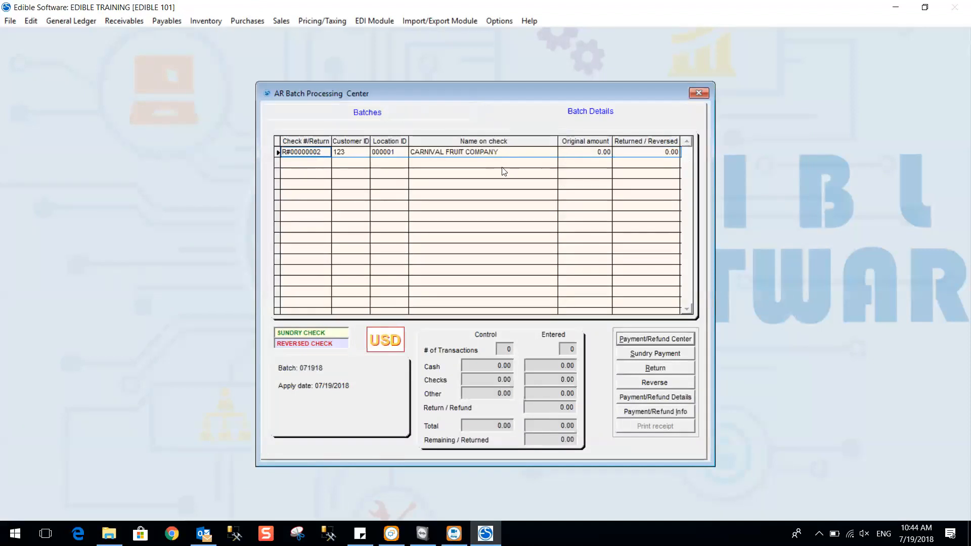
Review the payment details of the CARNIVAL FRUIT COMPANY $0.00 payment, then close them.
left_click(453, 152)
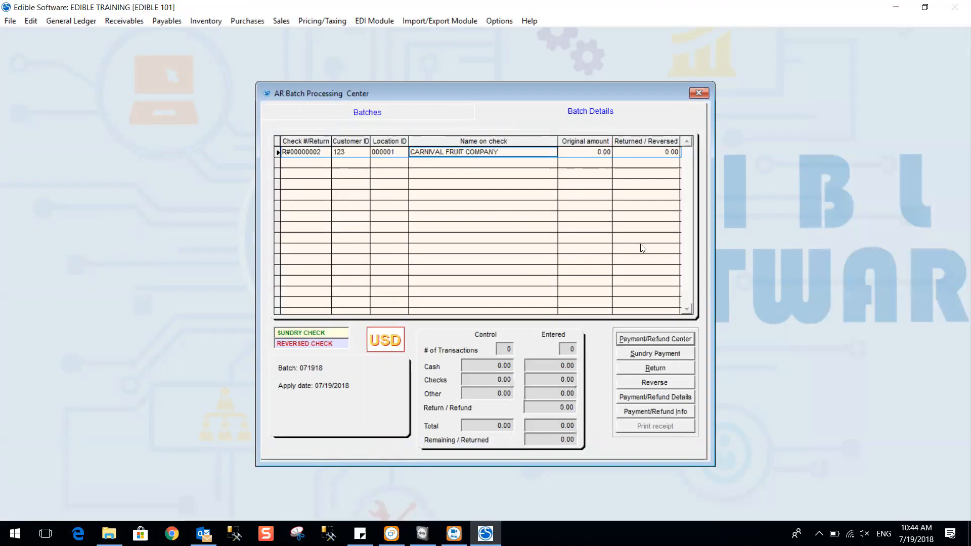
left_click(653, 397)
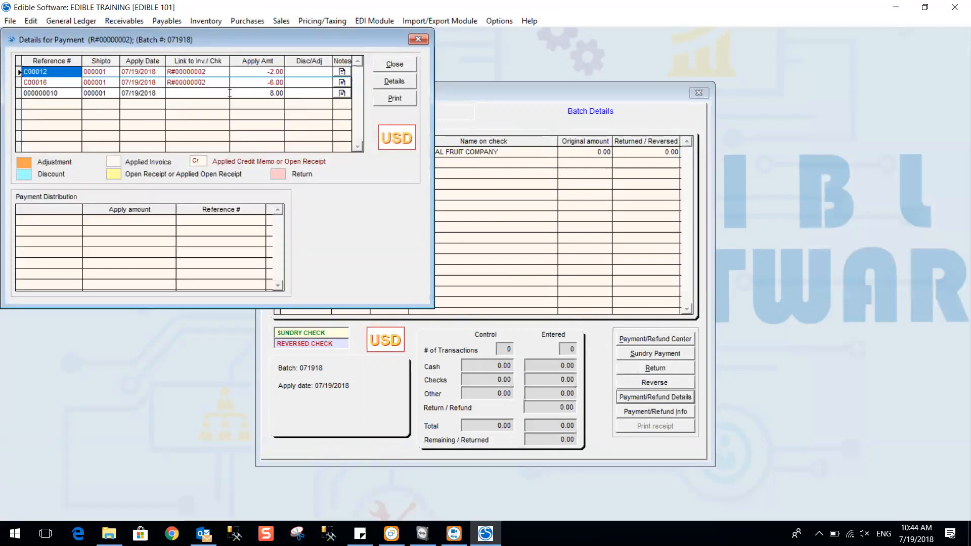
left_click(396, 65)
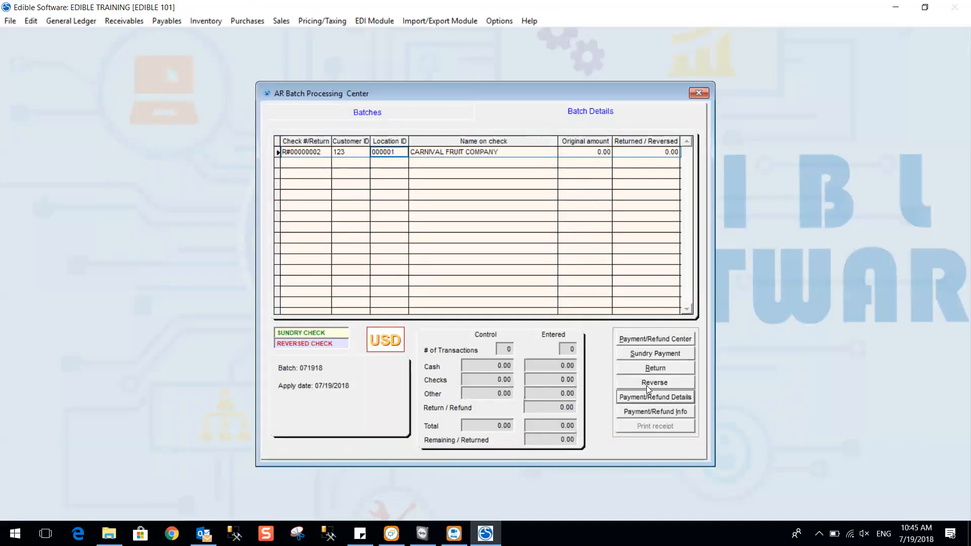
Reverse the CARNIVAL FRUIT COMPANY $0.00 payment in the batch and confirm the reversal.
left_click(420, 152)
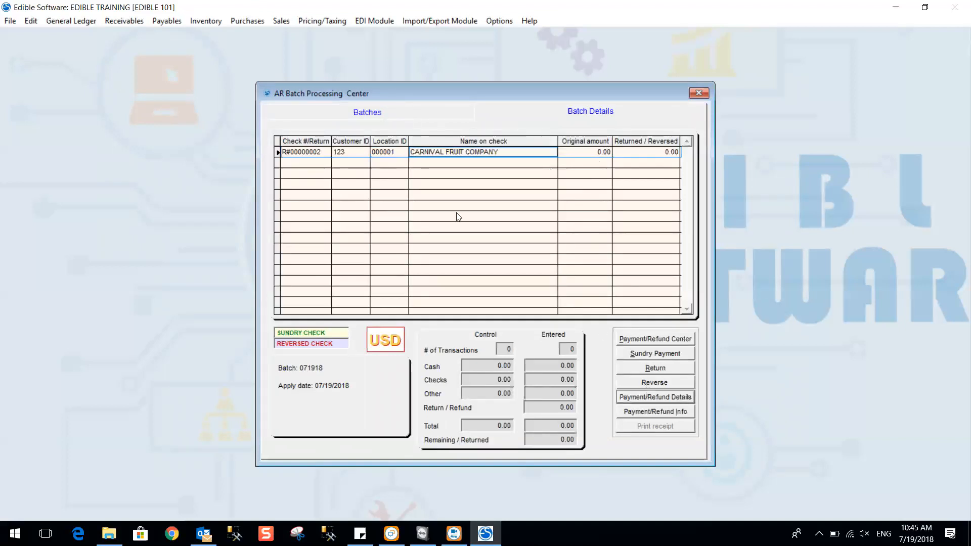
left_click(655, 384)
left_click(530, 322)
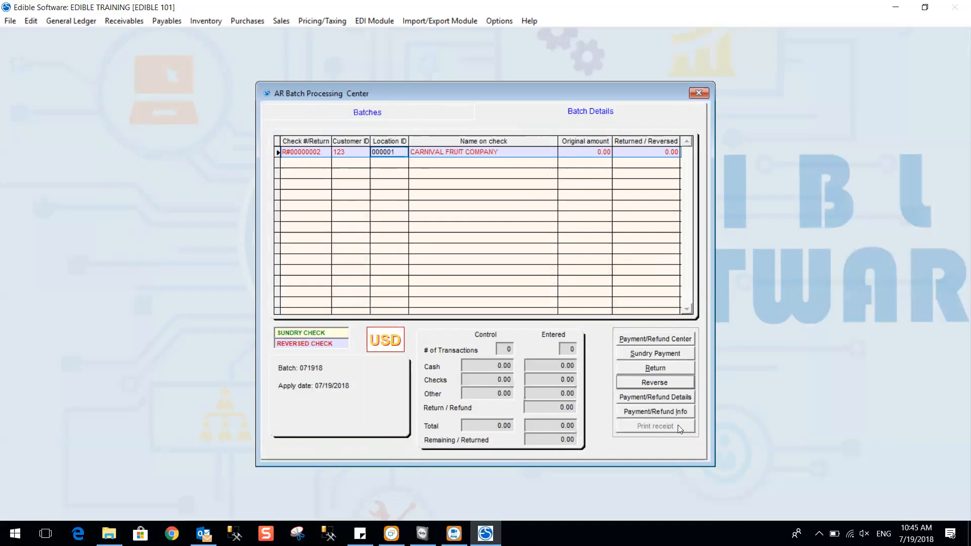
Reopen the Customer Payment / Refund Processing Center and load the CARNIVAL FRUIT COMPANY invoice with its credit memos.
left_click(654, 342)
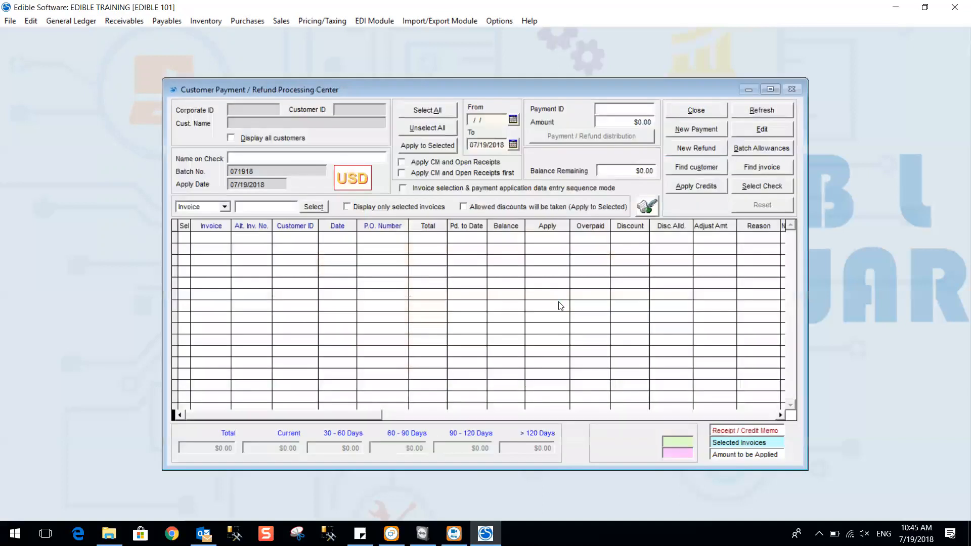
left_click(763, 168)
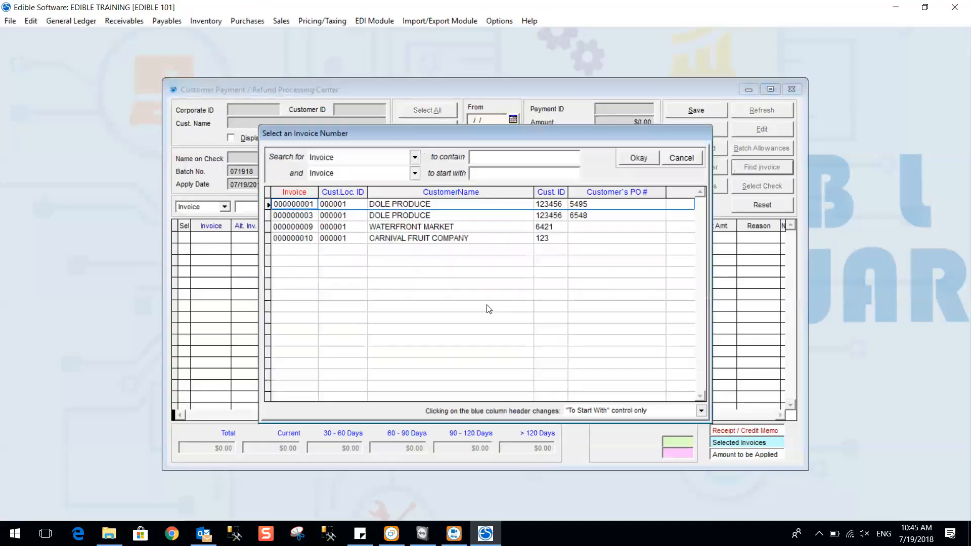
double_click(411, 239)
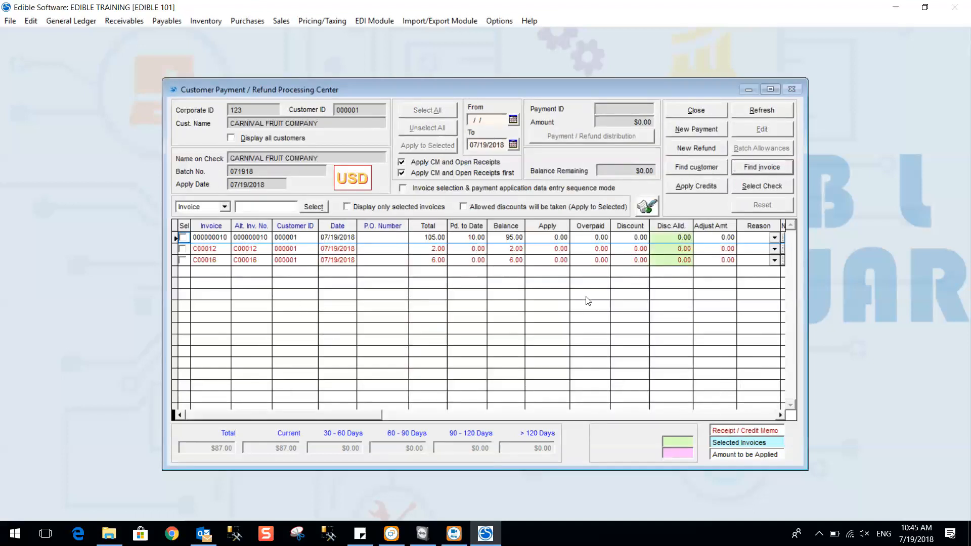
Close the Customer Payment / Refund Processing Center and the AR Batch Processing Center.
left_click(692, 110)
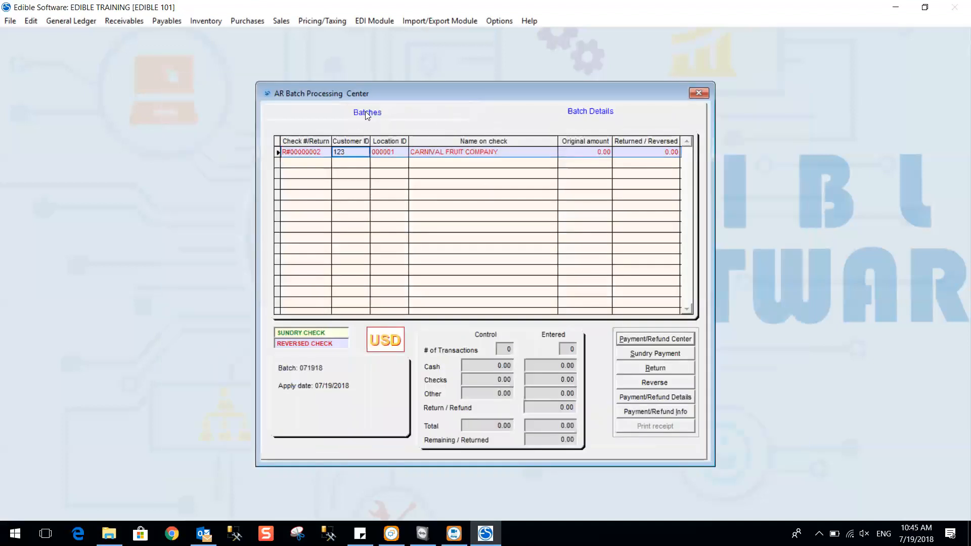
left_click(366, 112)
left_click(684, 145)
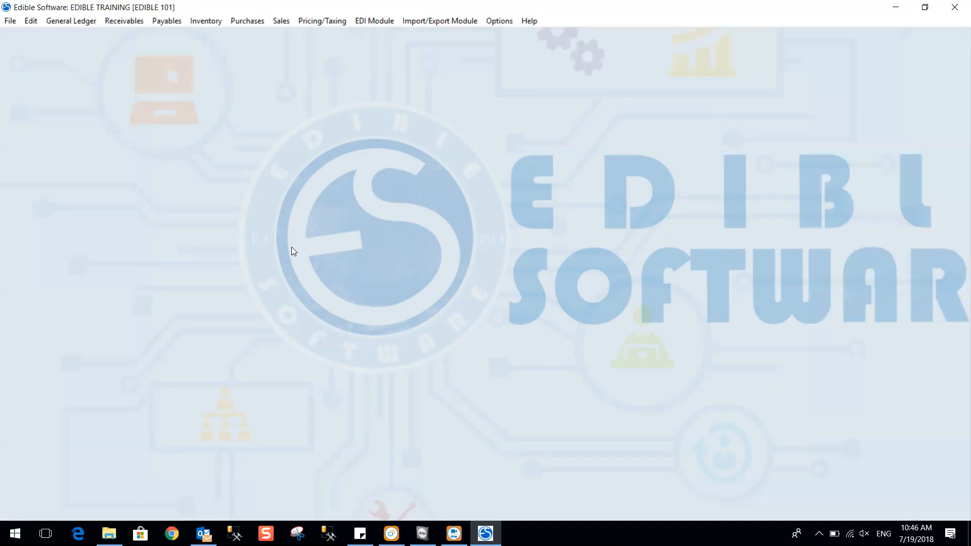
Open the Clear Credits database utility, acknowledge its caution, and move its window away from the screen corner.
left_click(10, 21)
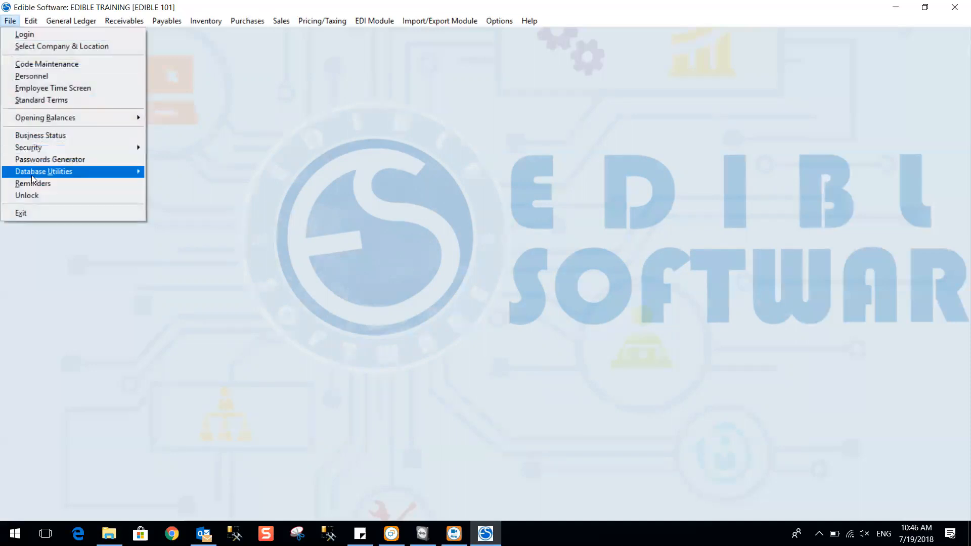
mouse_move(32, 174)
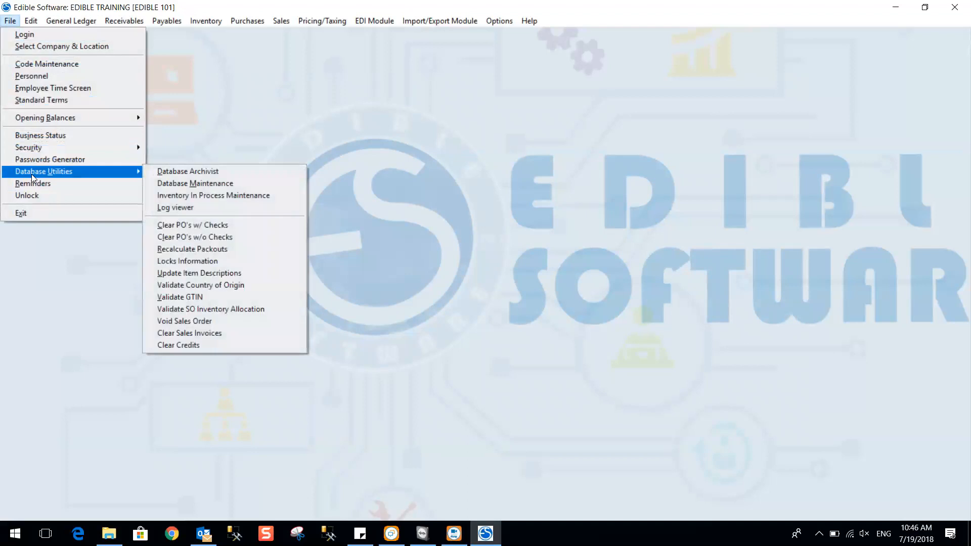
left_click(201, 346)
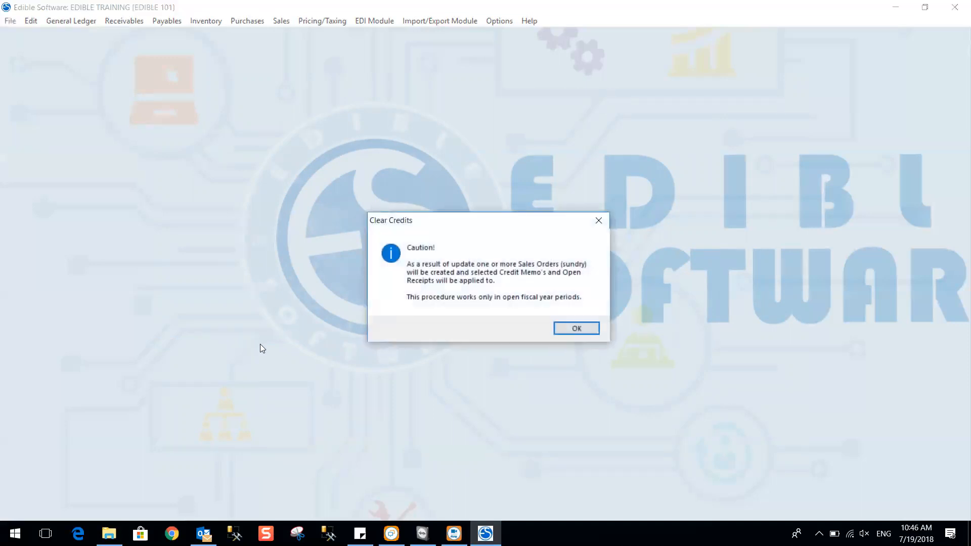
left_click(572, 327)
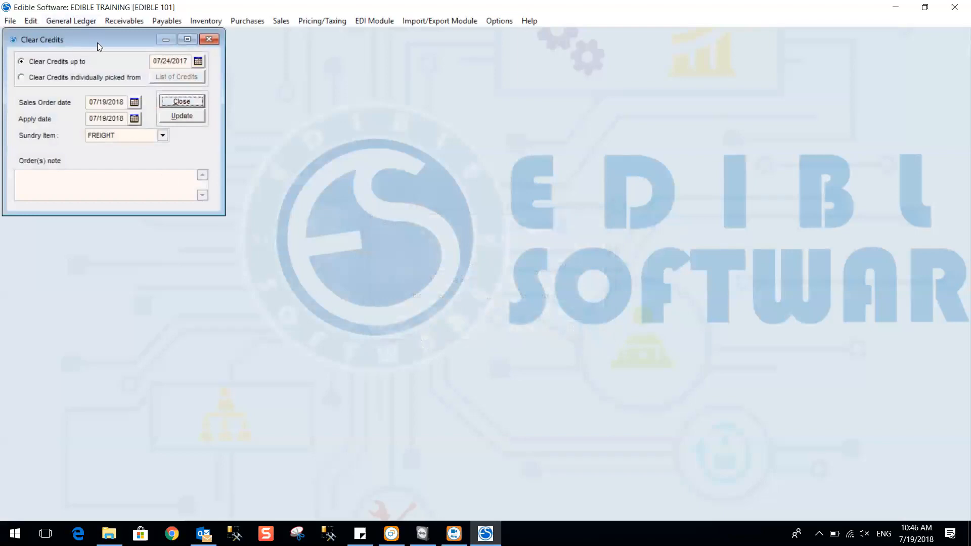
left_click_drag(99, 42, 396, 178)
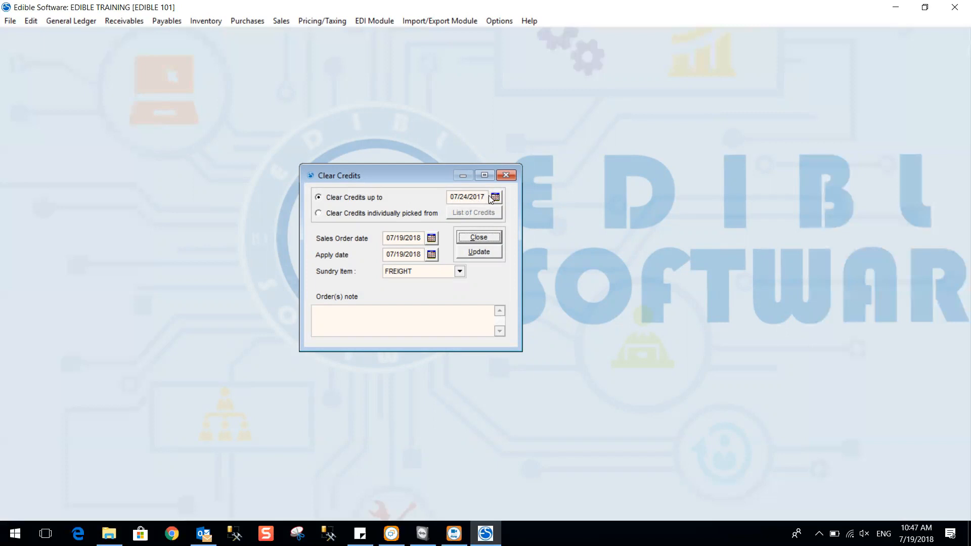
Try to pick individual credits from the list with the existing 07/24/2017 cutoff date.
left_click(355, 214)
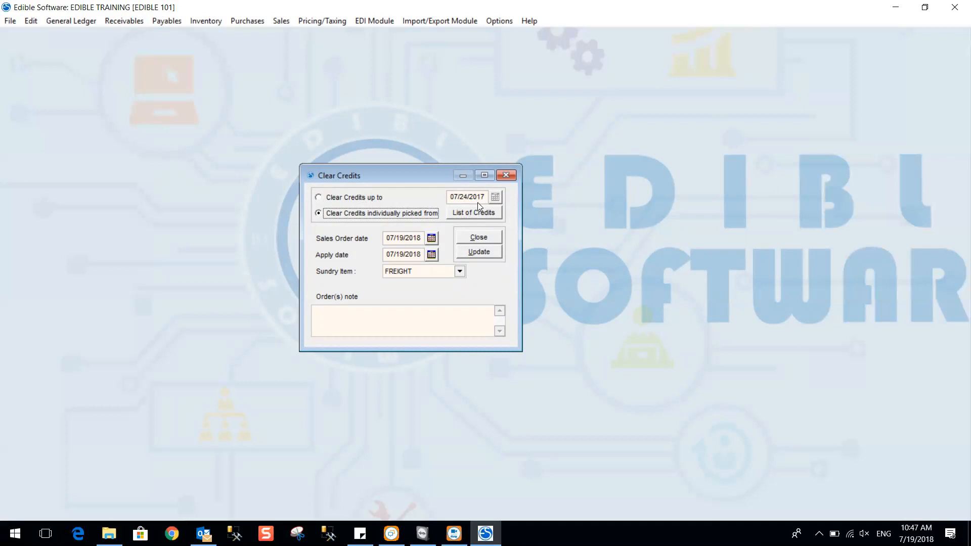
left_click(462, 216)
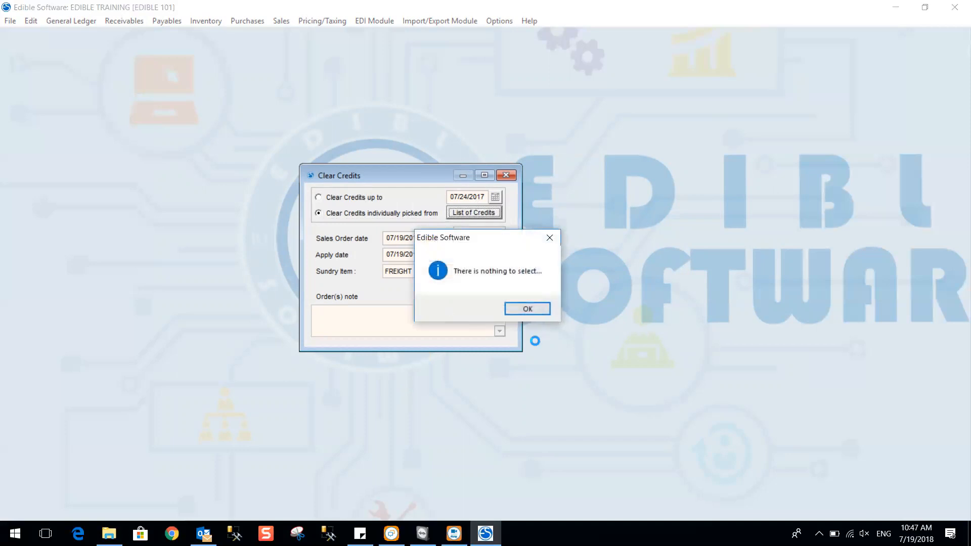
left_click(528, 311)
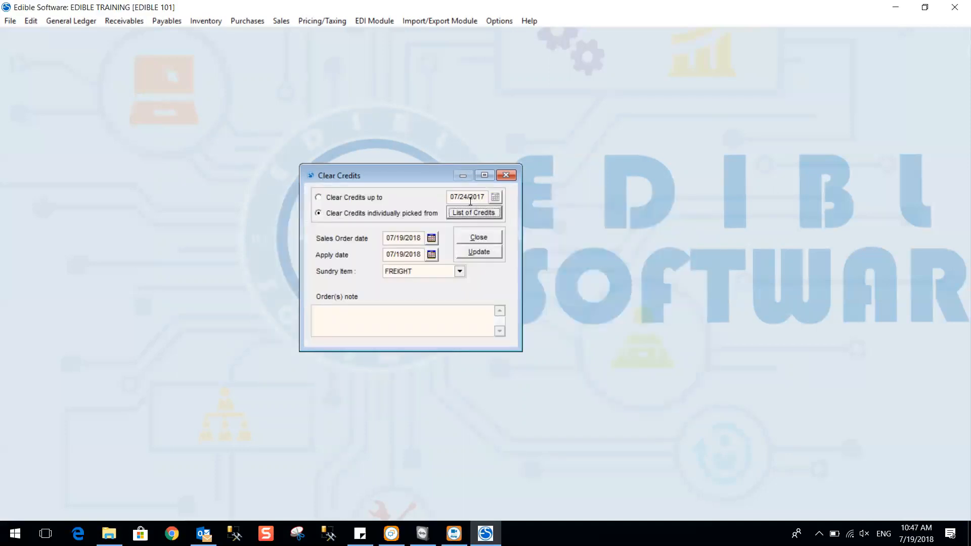
Set the cutoff date for clearing credits to 07/24/2018.
left_click(336, 198)
left_click_drag(485, 196, 478, 197)
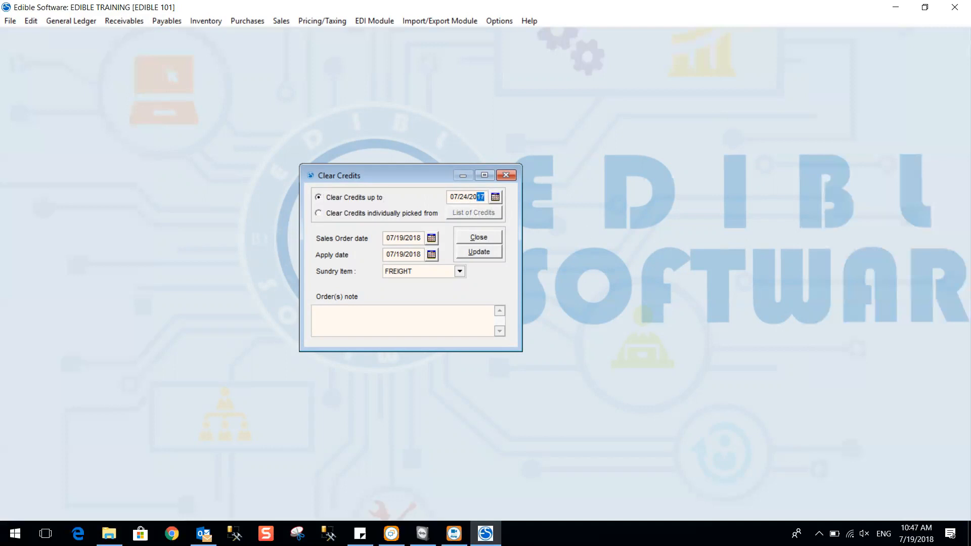
type("18")
key("Tab")
Choose to clear individually picked credits and select DOLE PRODUCE credit C00002 and JERRY SEAFOOD COMPANY credit C00014.
left_click(382, 215)
left_click(484, 214)
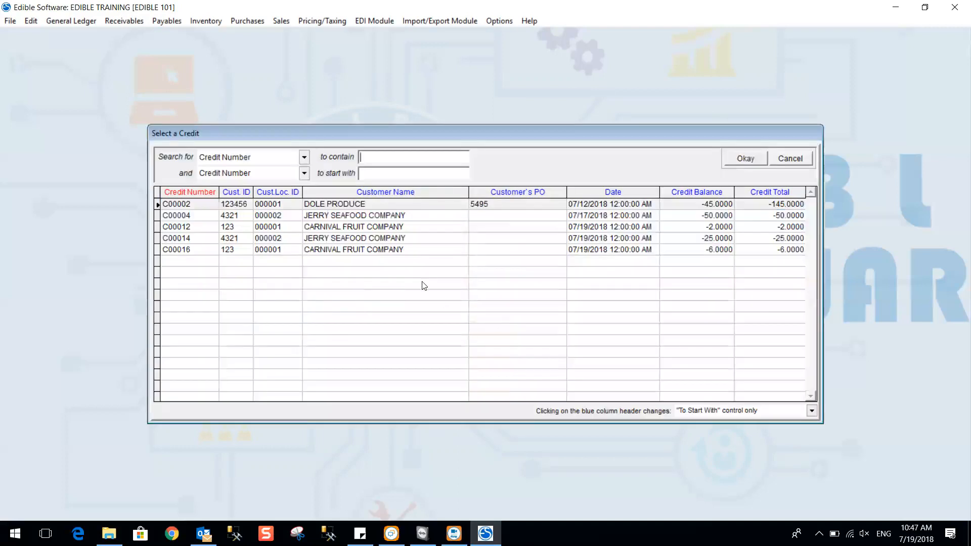
left_click(317, 237)
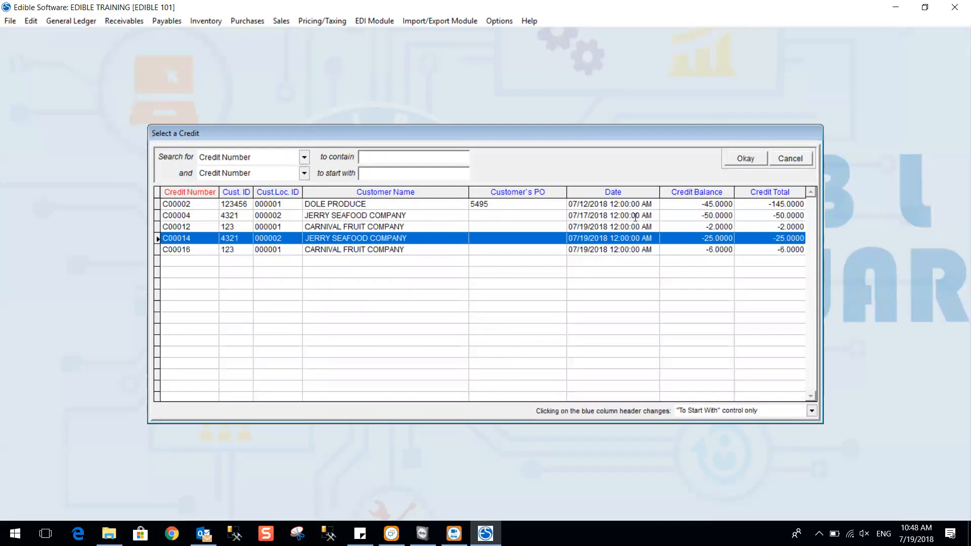
left_click(746, 160)
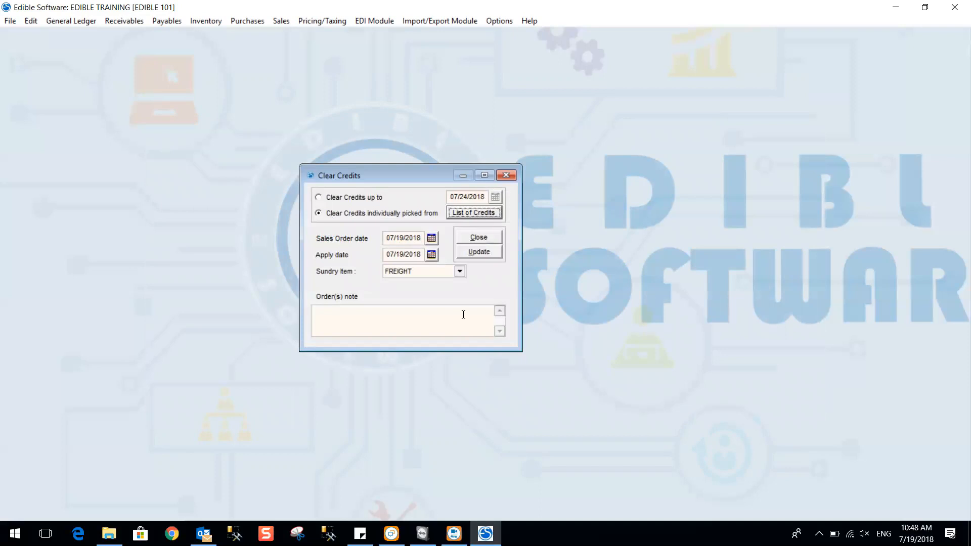
left_click(483, 212)
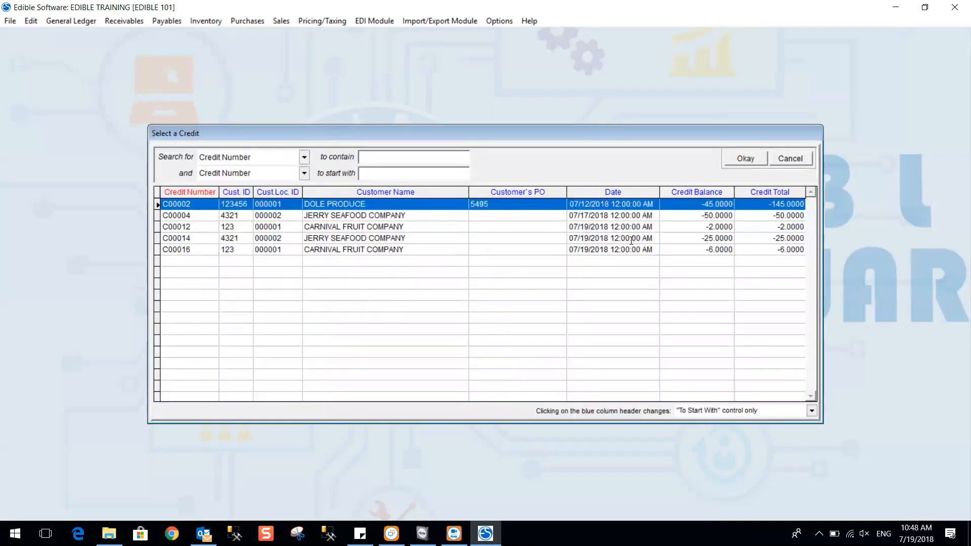
left_click(631, 239)
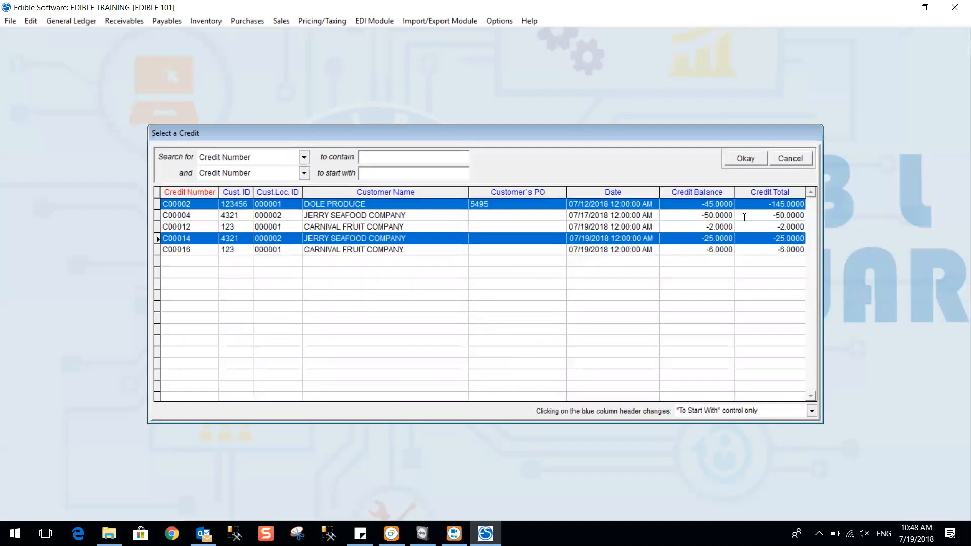
left_click(746, 159)
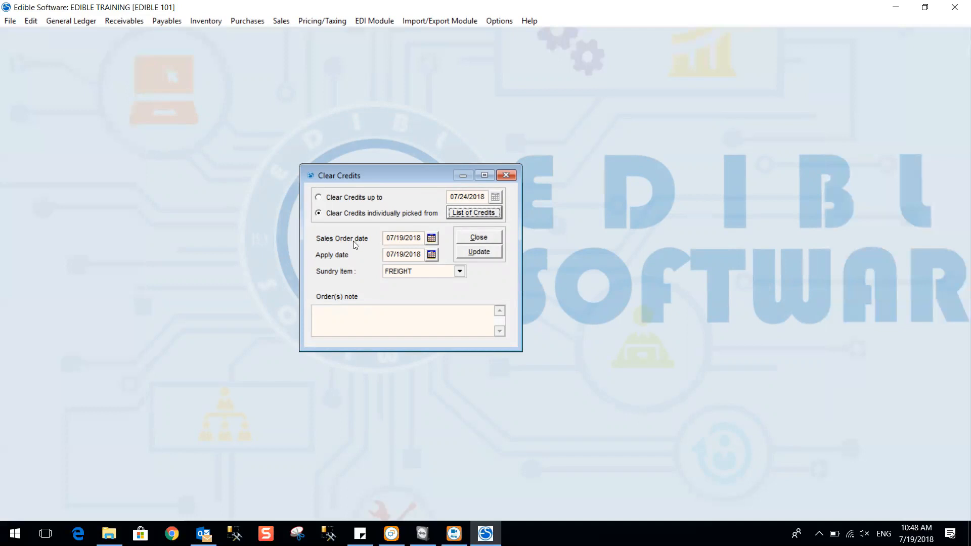
Check the sales order and apply dates and set the sundry item to CMFIX, leaving the order note blank.
left_click(400, 238)
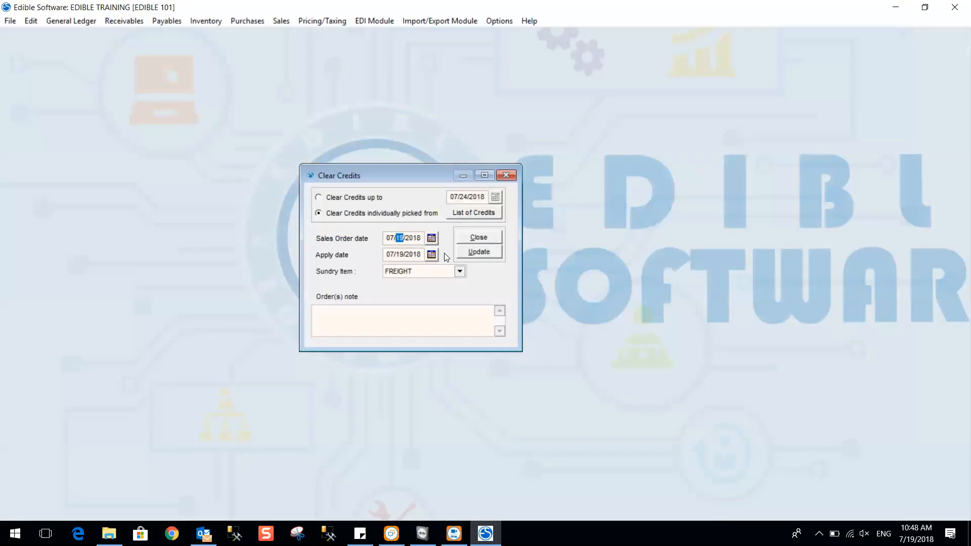
left_click(399, 255)
left_click(460, 272)
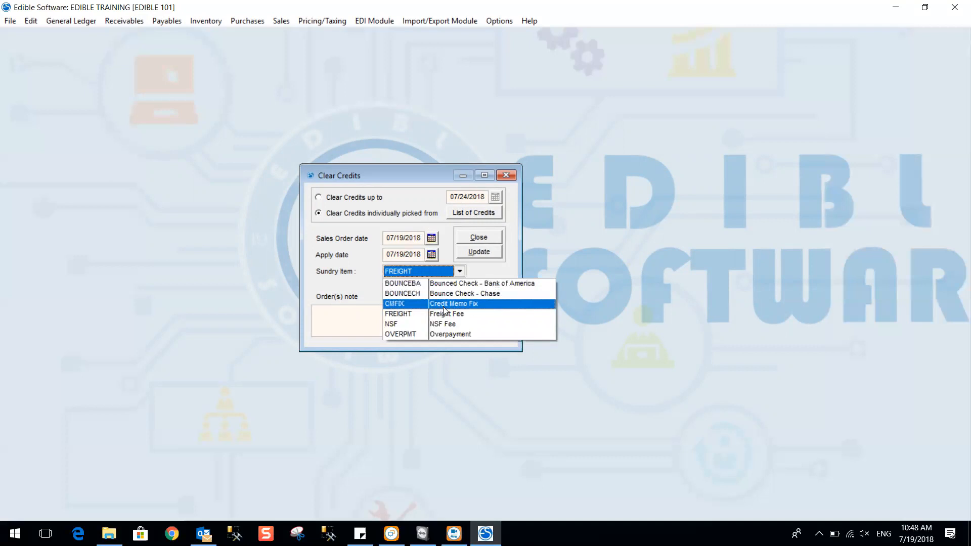
left_click(444, 306)
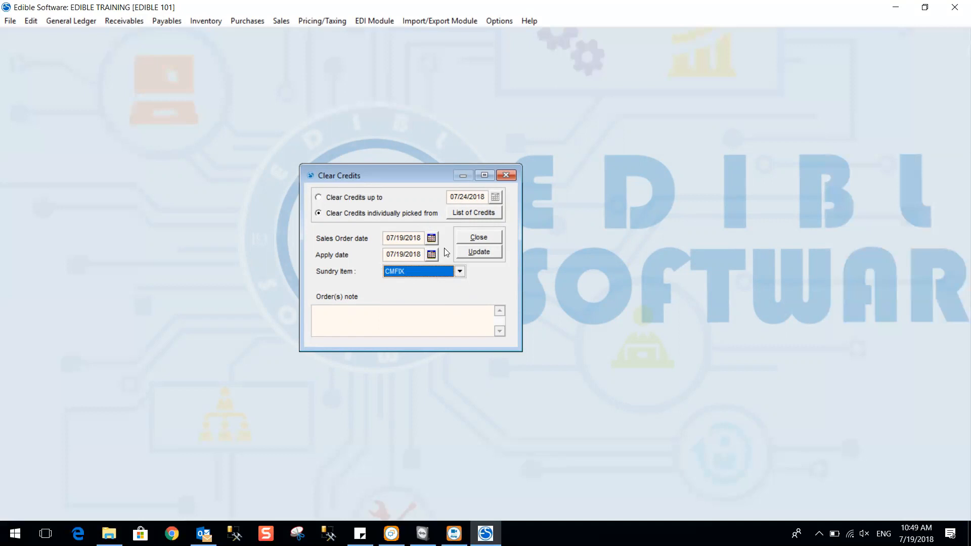
left_click(351, 309)
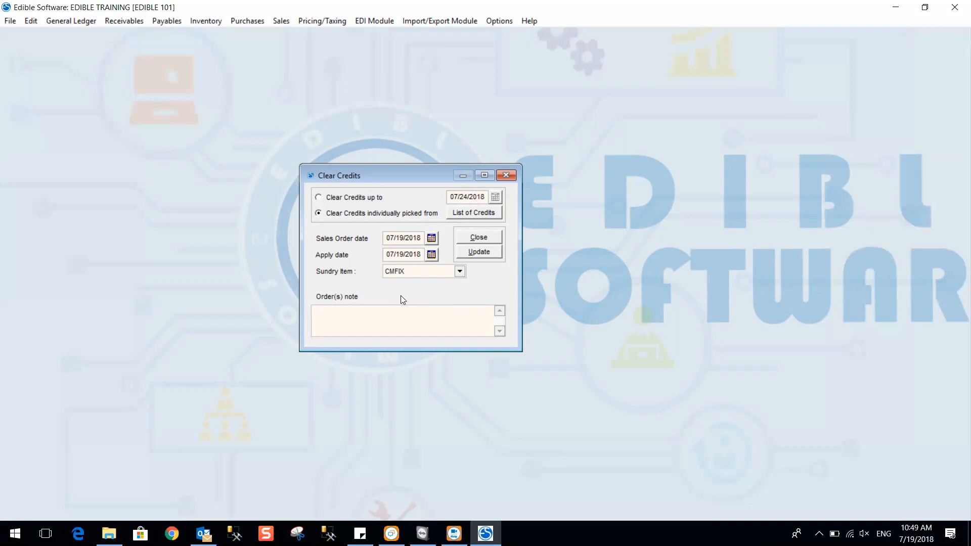
Run the Clear Credits update for the selected credits, confirm it, and close the utility.
left_click(493, 253)
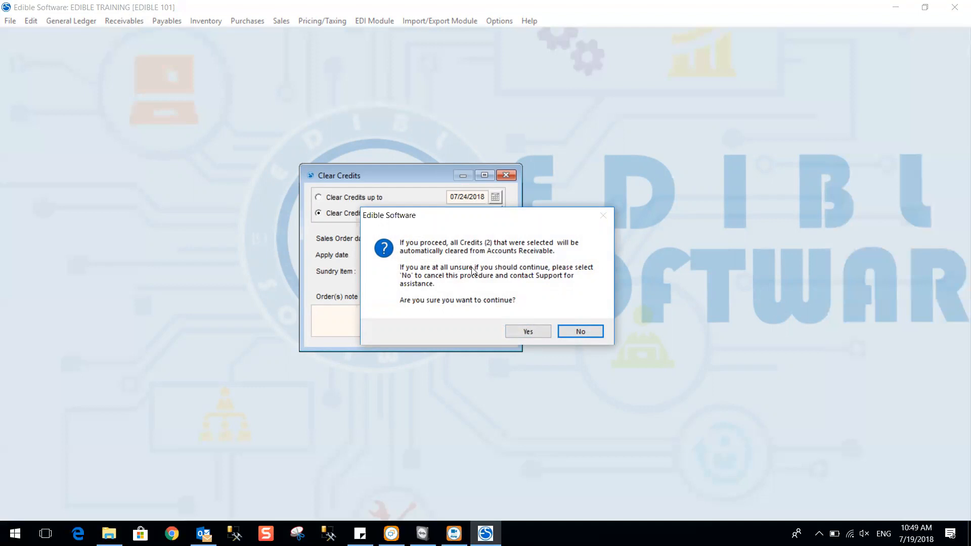
left_click(527, 331)
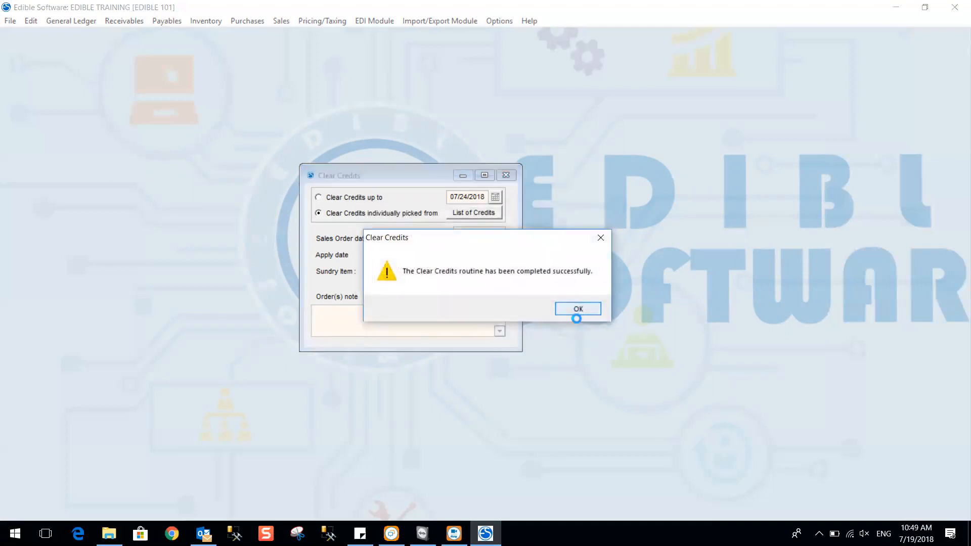
left_click(577, 309)
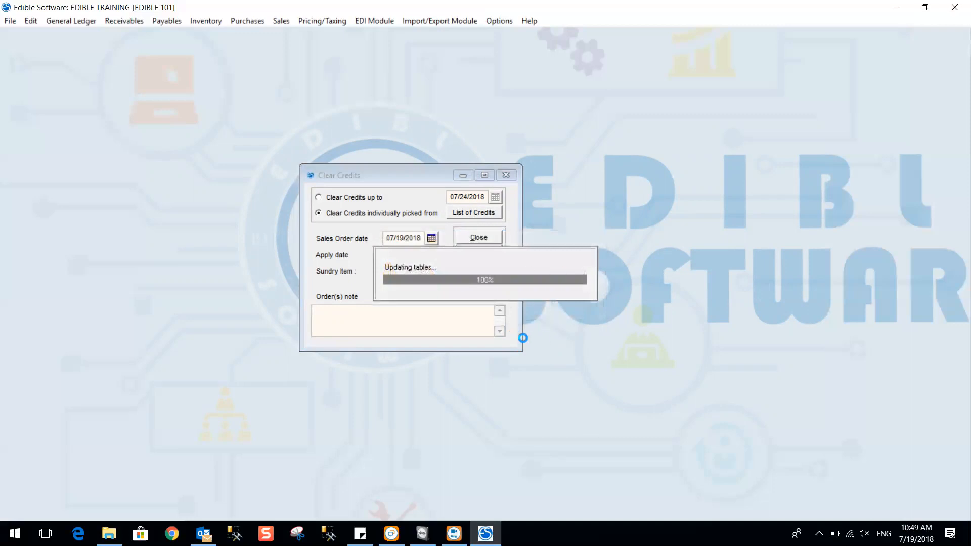
left_click(492, 239)
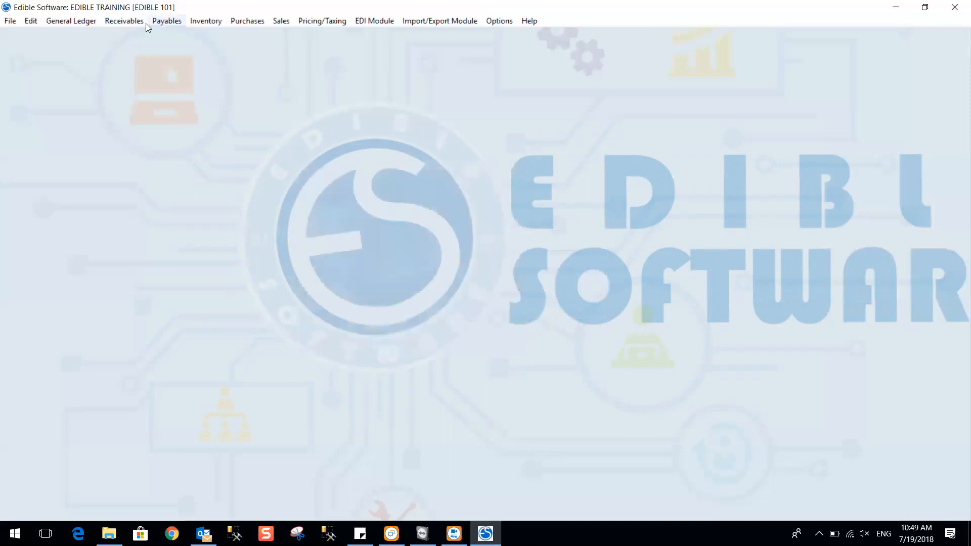
Open the customer ledger from JERRY SEAFOOD COMPANY's accounting information.
left_click(139, 22)
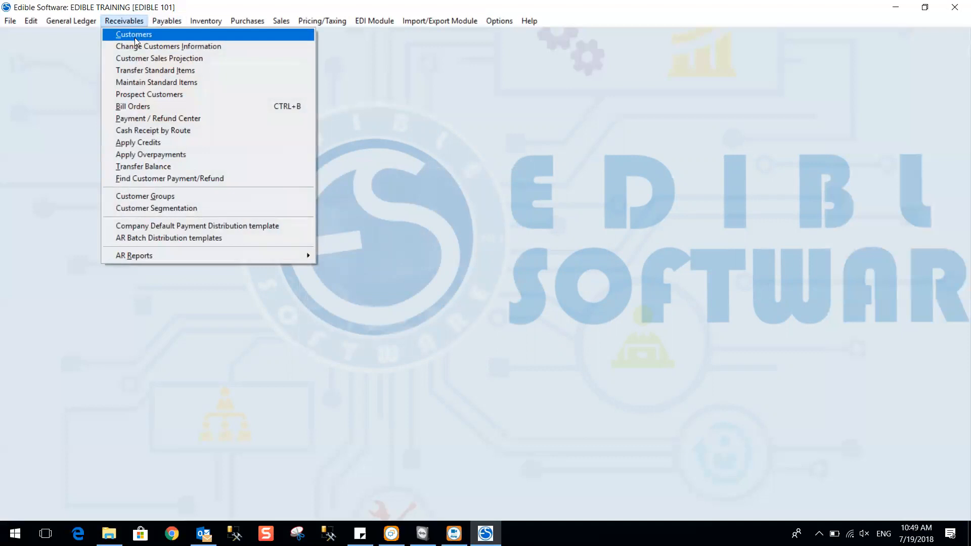
left_click(135, 36)
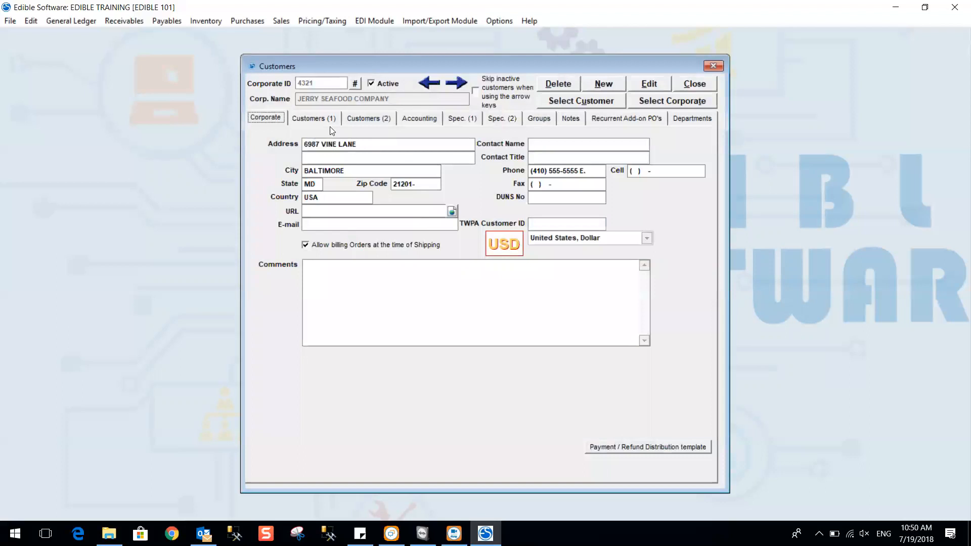
left_click(422, 120)
left_click(512, 359)
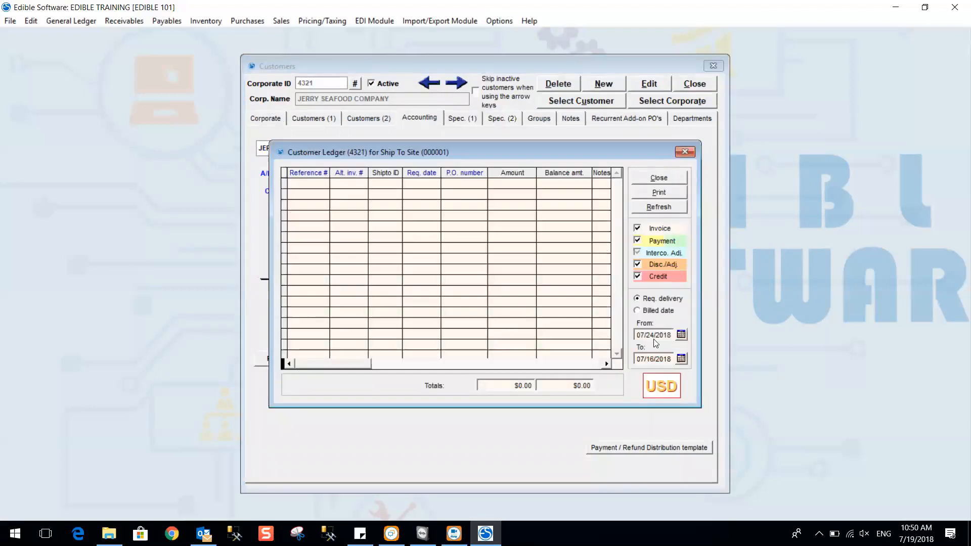
Set the ledger's date range to 07/01/2018 through 07/20/2018 and refresh the entries.
left_click_drag(656, 334, 639, 335)
type("0701")
left_click(676, 204)
type("07/01/2018")
key("Tab")
left_click(649, 206)
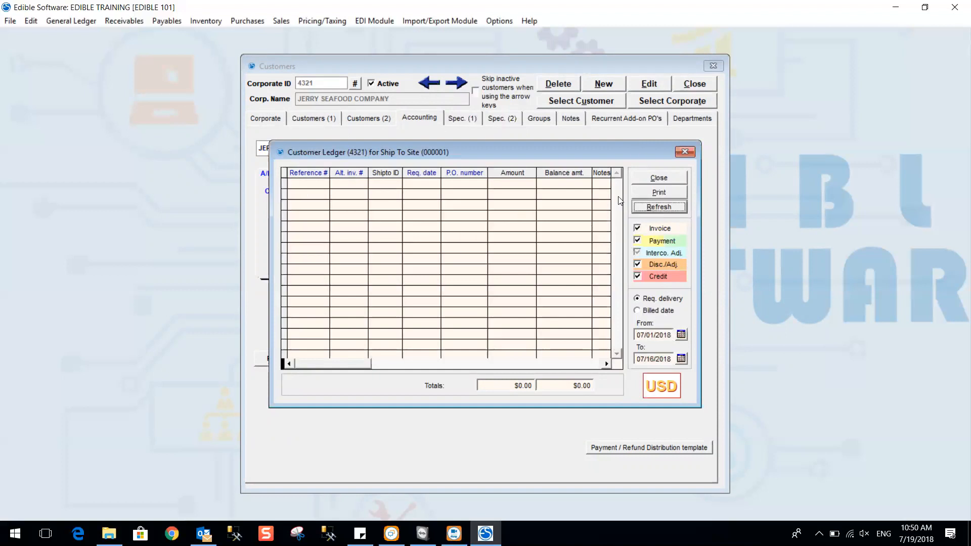
double_click(649, 358)
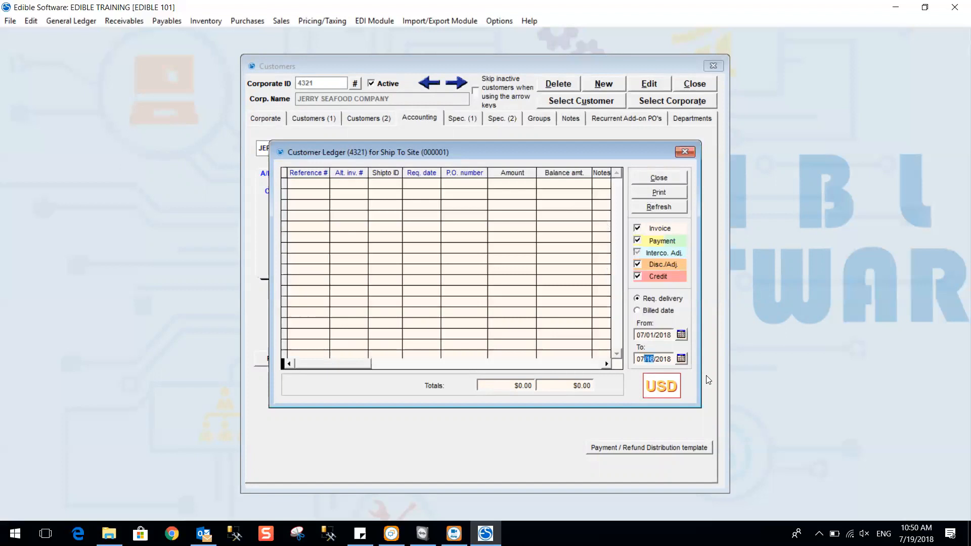
type("20")
left_click(661, 207)
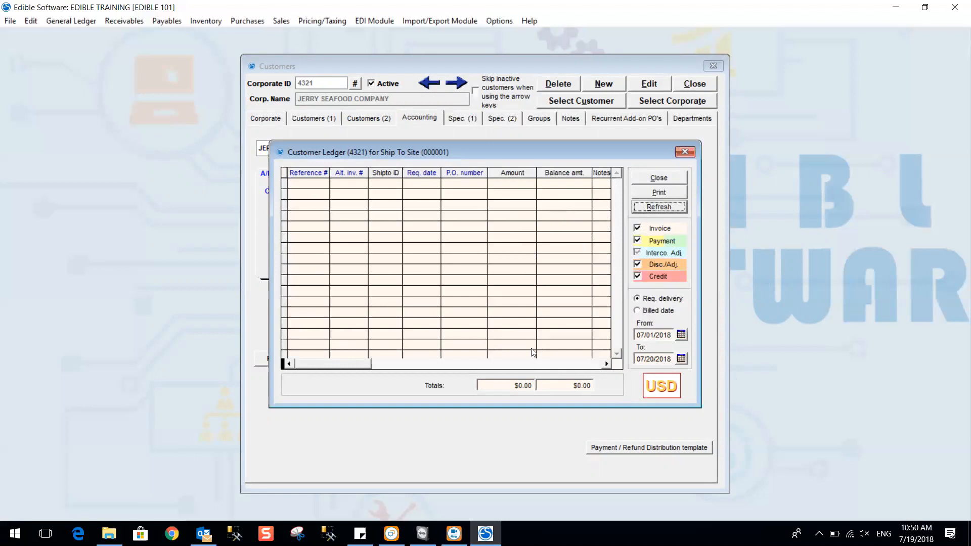
Close this ledger, switch the customer record to CARNIVAL FRUIT COMPANY, and open that company's ledger.
left_click(658, 178)
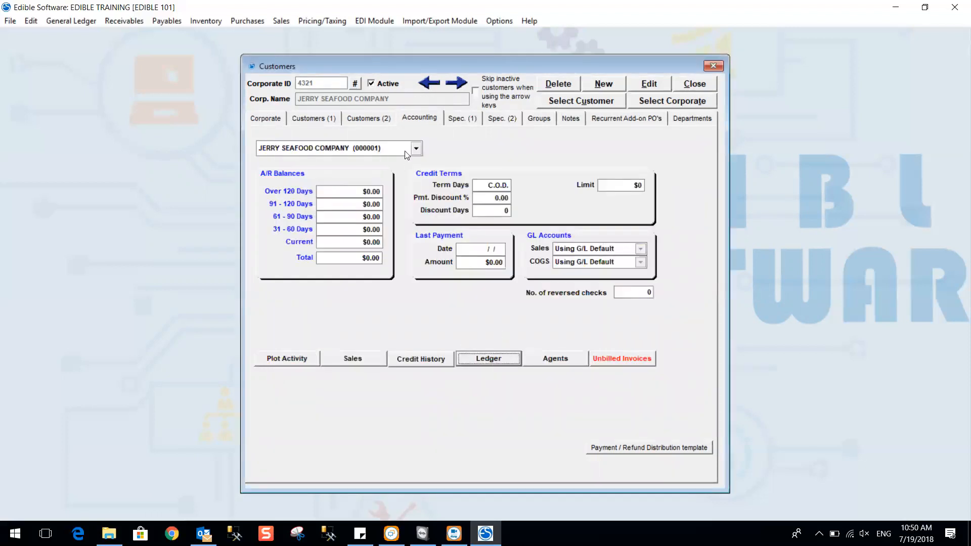
left_click(355, 84)
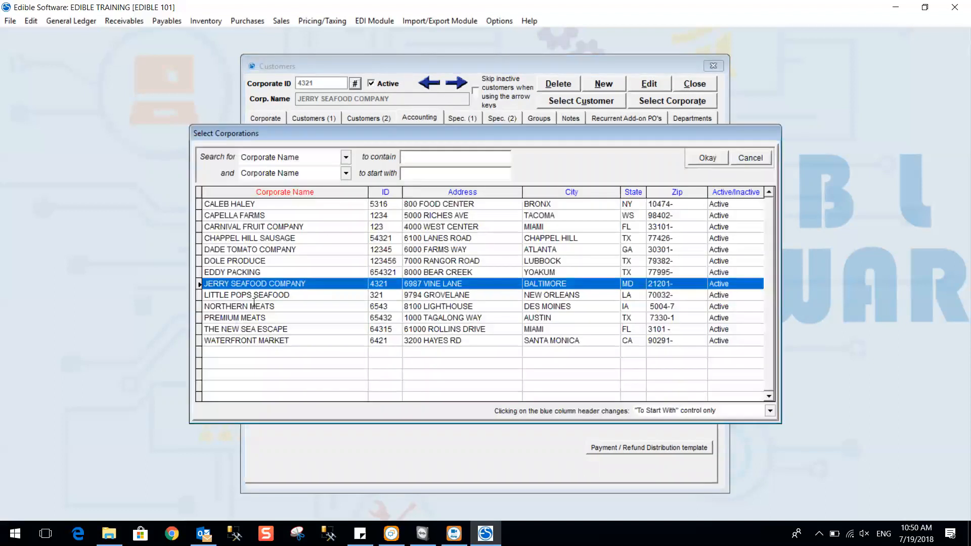
left_click(245, 340)
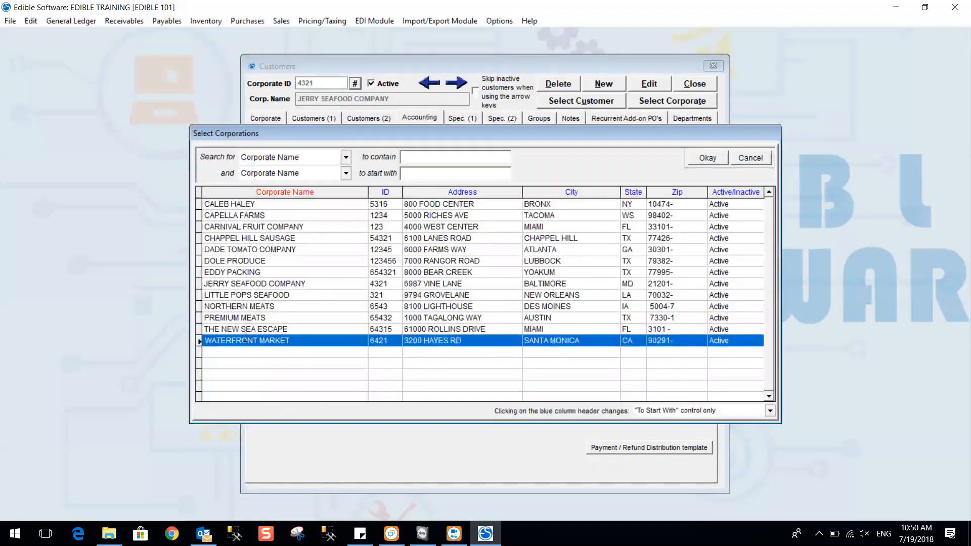
double_click(256, 227)
left_click(511, 358)
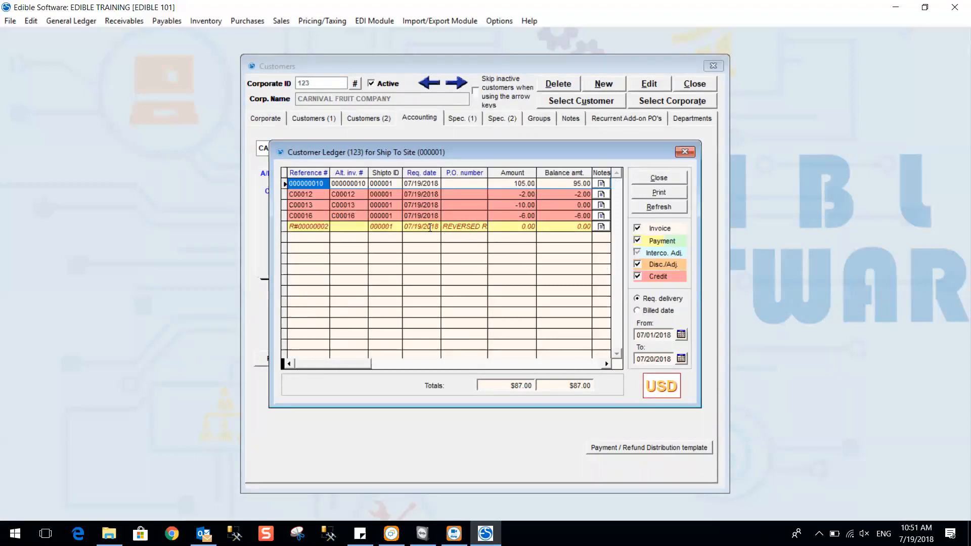
Close CARNIVAL FRUIT COMPANY's ledger, switch the customer record to JERRY SEAFOOD COMPANY, and open that company's ledger.
left_click(659, 179)
left_click(358, 86)
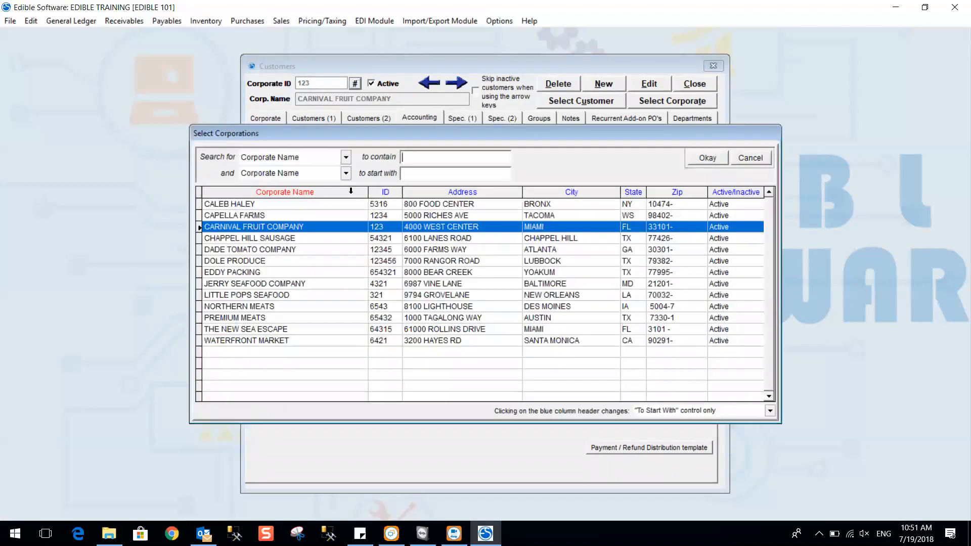
double_click(253, 282)
left_click(487, 360)
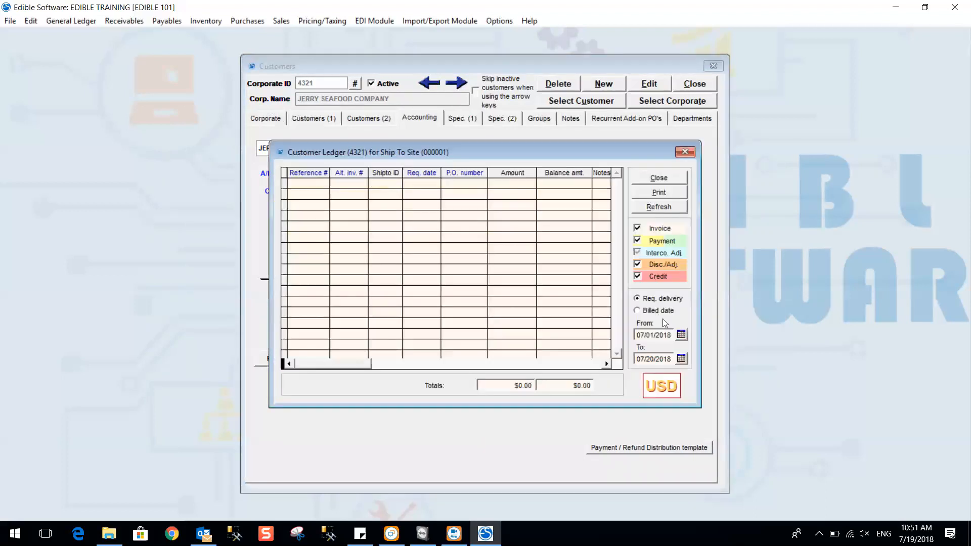
Extend the ledger's end date to 07/24/2018 and refresh the entries.
double_click(672, 360)
type("07/24/2018")
left_click(659, 211)
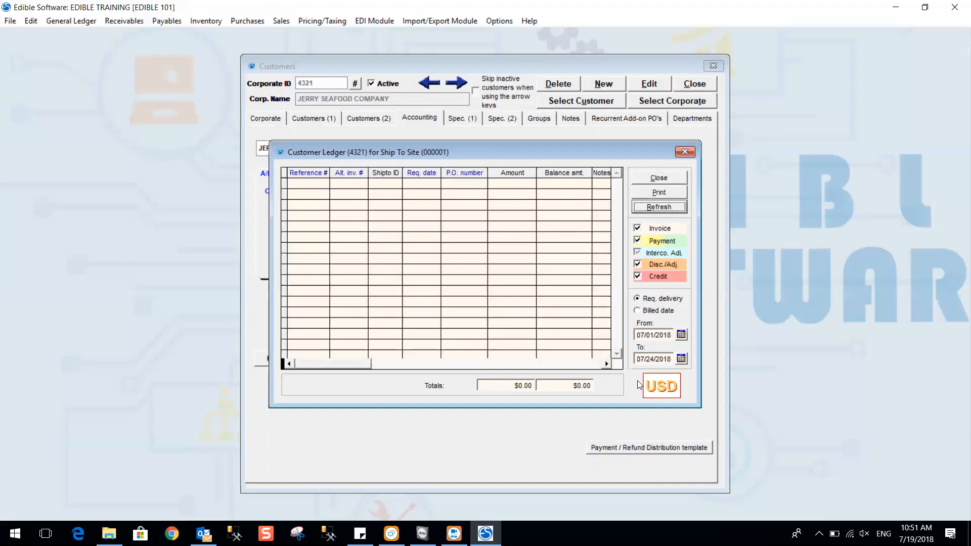
Close this ledger, switch JERRY SEAFOOD COMPANY to ship-to site 000002, and open that site's ledger.
left_click(676, 178)
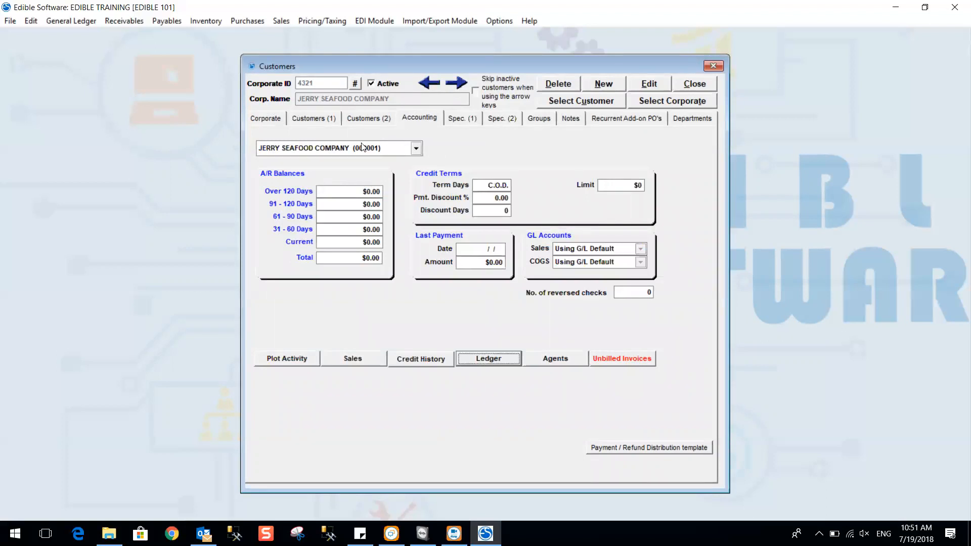
left_click(416, 148)
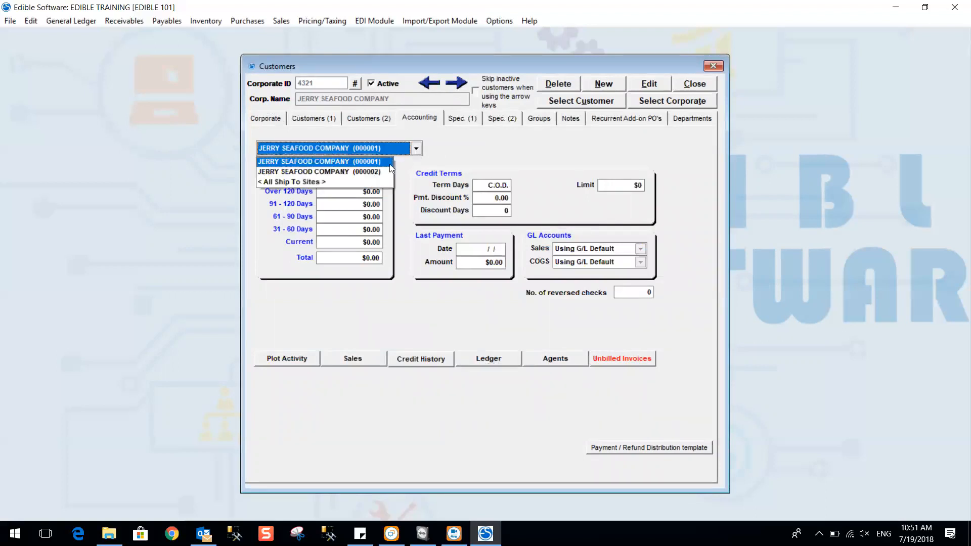
left_click(362, 173)
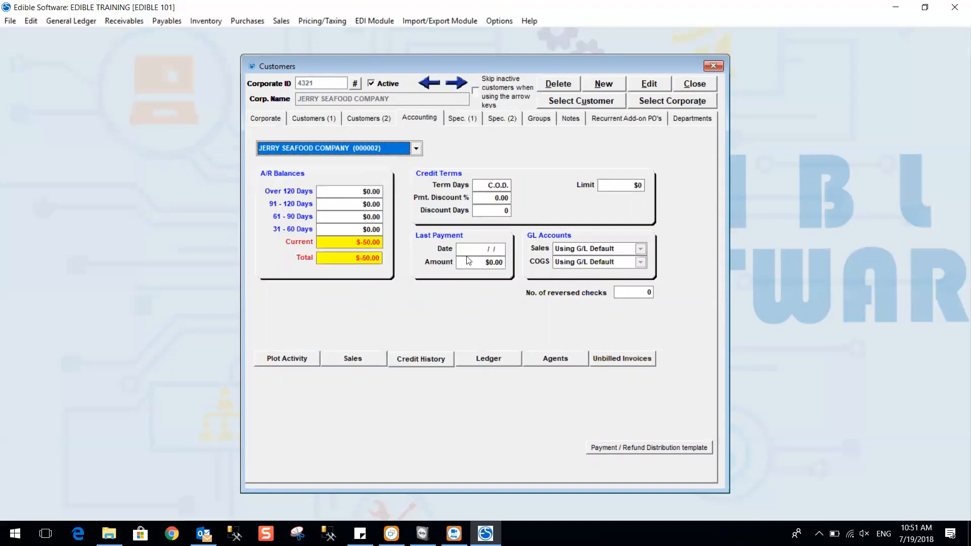
left_click(486, 359)
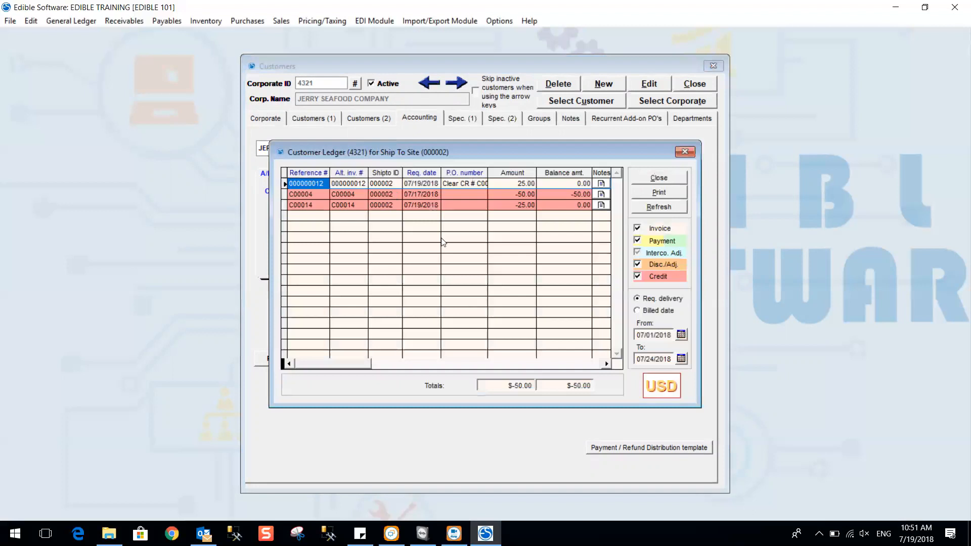
Compare the 25.00 clearing invoice with the -25.00 credit in the ledger, and view the payments in that invoice's history.
left_click(462, 184)
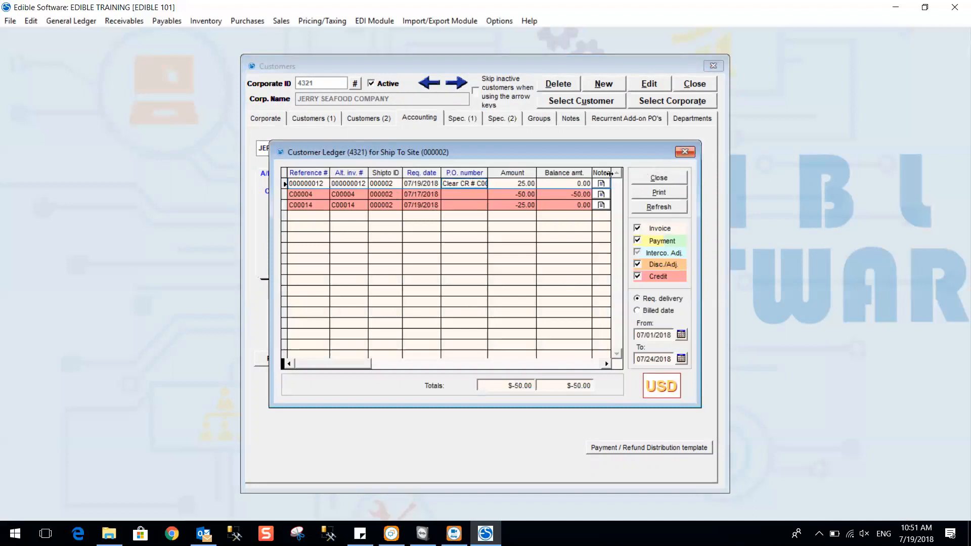
left_click(340, 204)
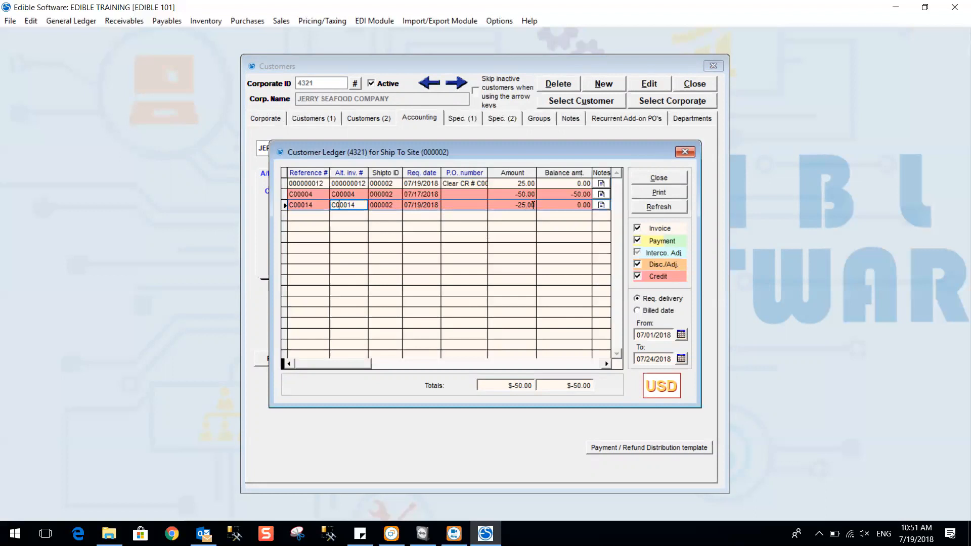
left_click(346, 183)
left_click(455, 183)
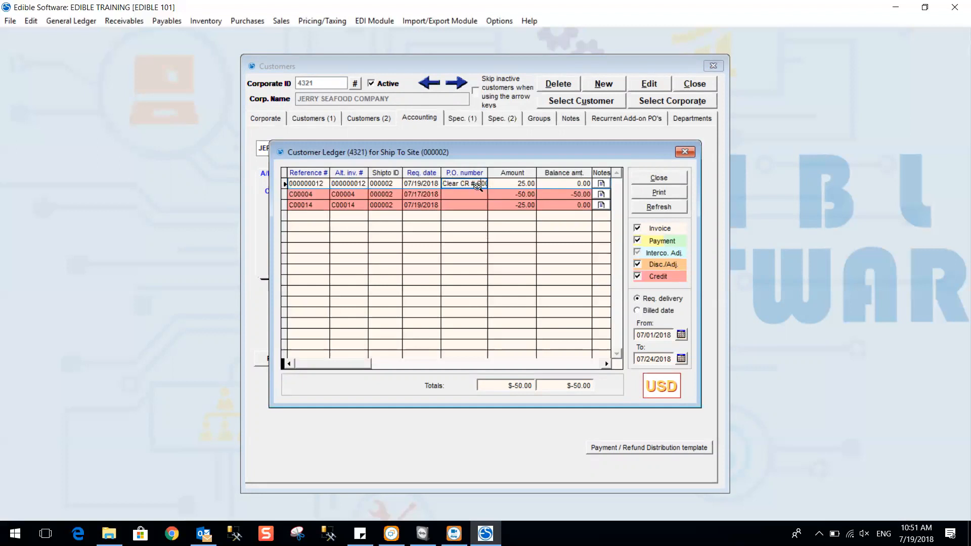
left_click(353, 184)
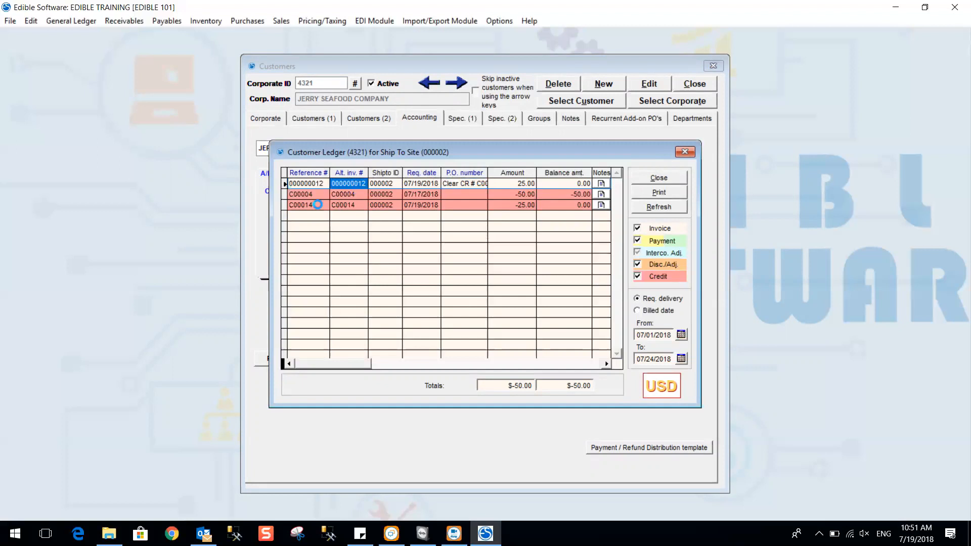
double_click(305, 224)
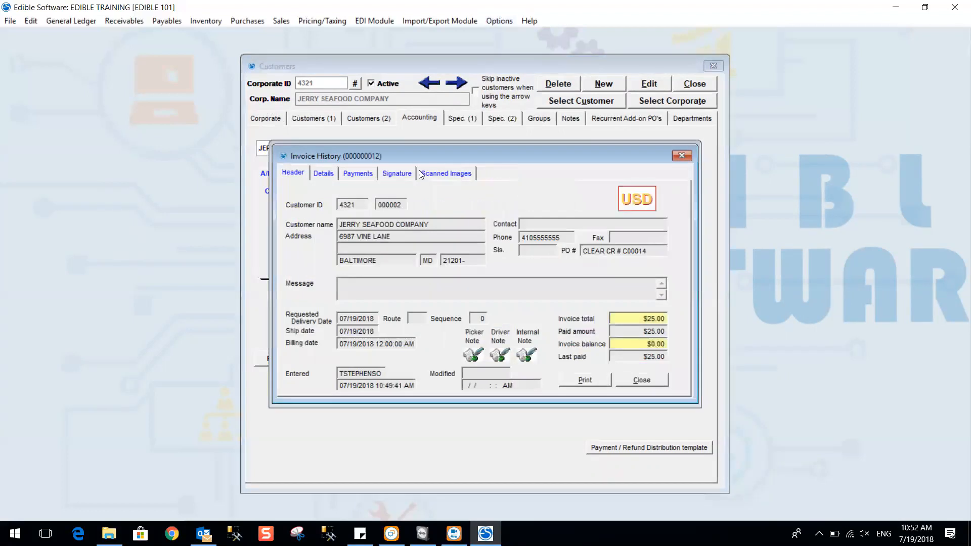
left_click(359, 173)
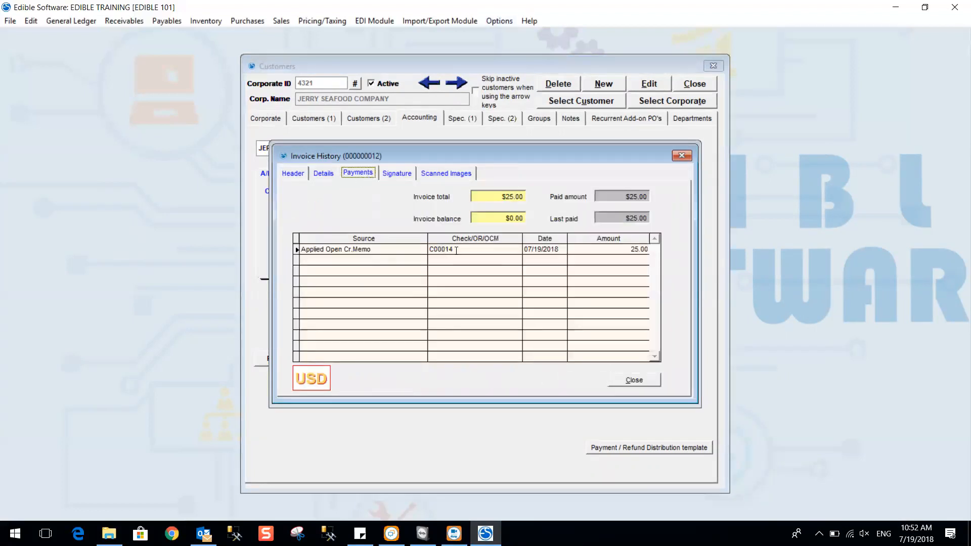
Close the invoice history, the customer ledger, and the customer record.
left_click(635, 380)
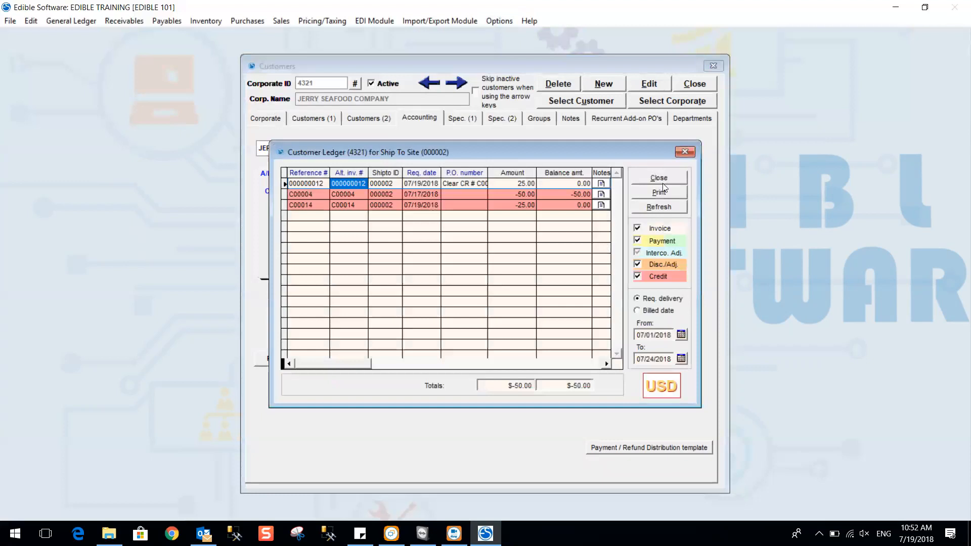
left_click(661, 180)
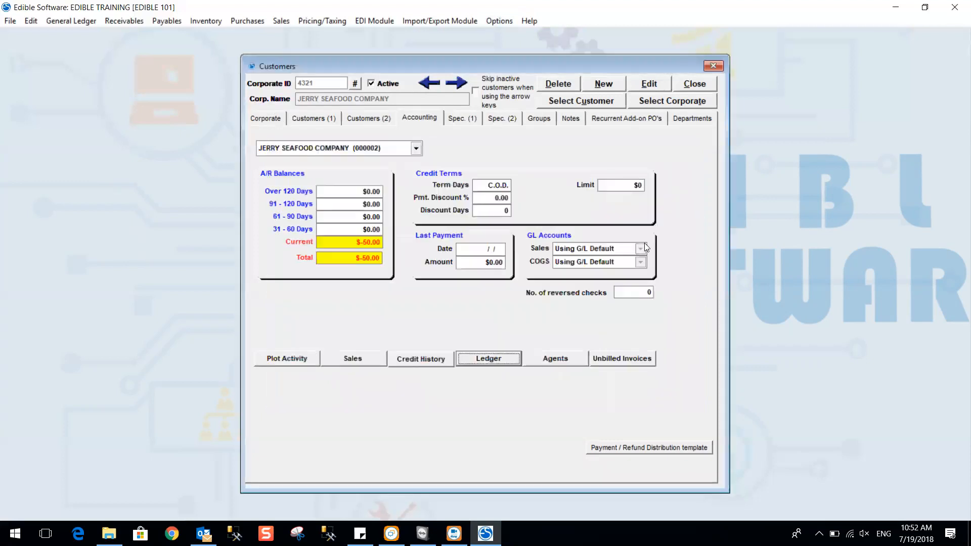
left_click(691, 85)
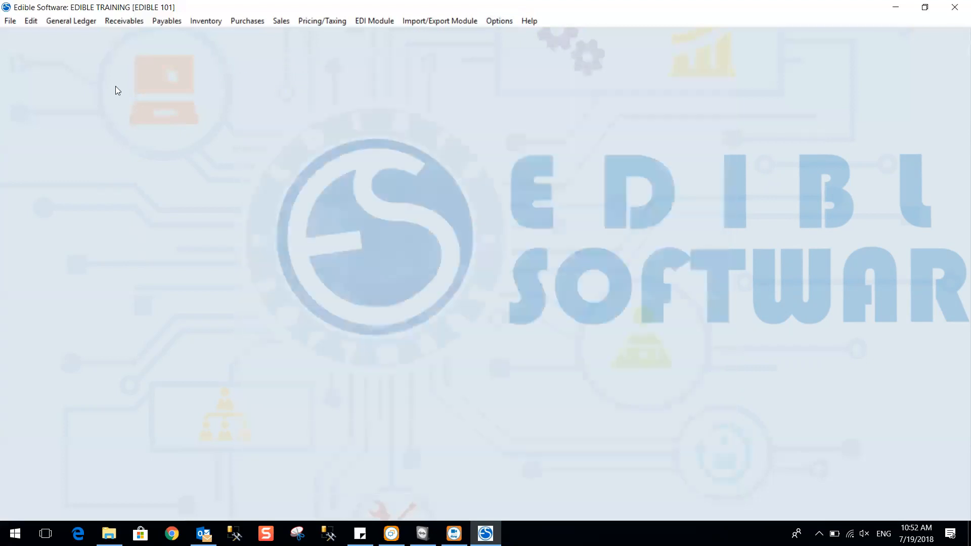